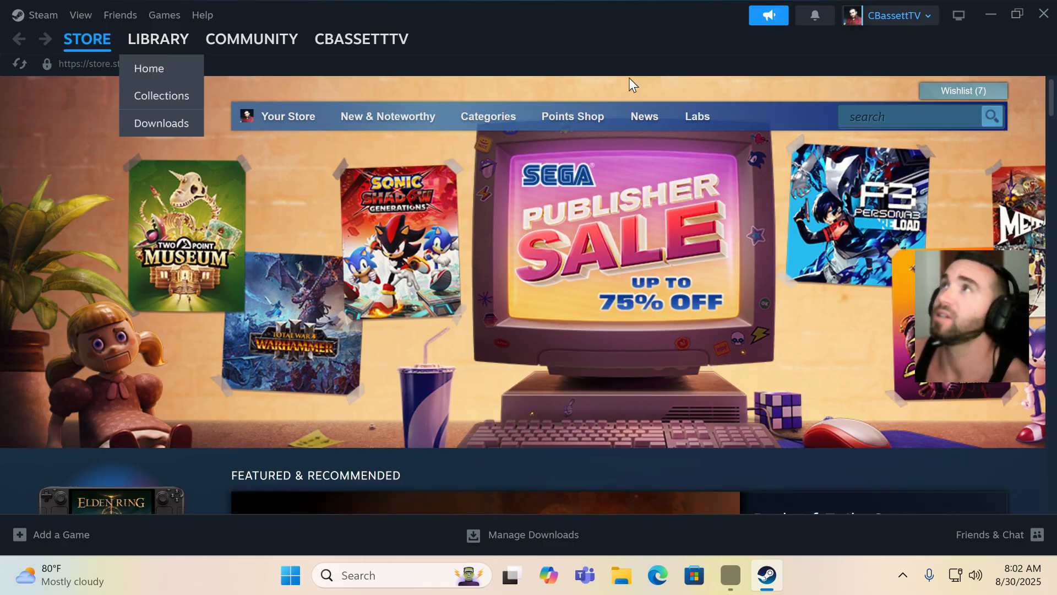
Step: Minimize Steam, switch to File Explorer and open Local Disk (C:)
left_click(991, 15)
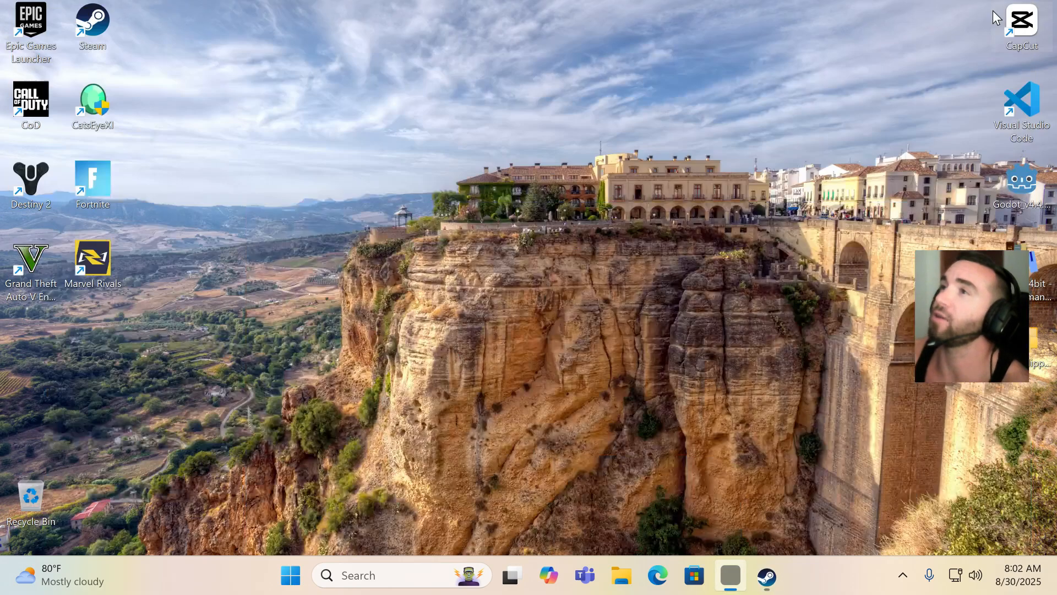
left_click(620, 578)
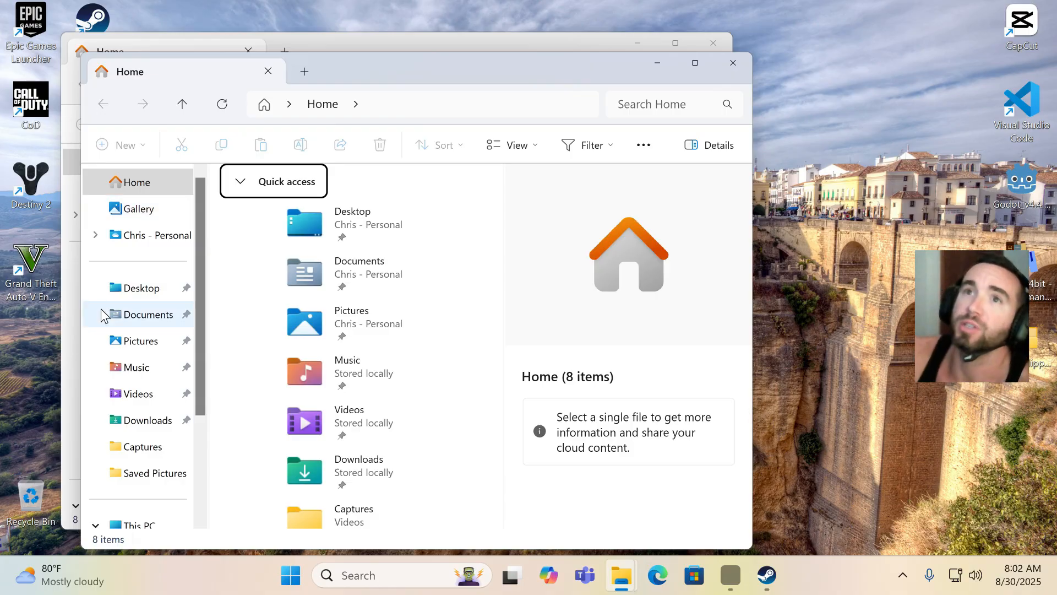
scroll(106, 309, "down", 3)
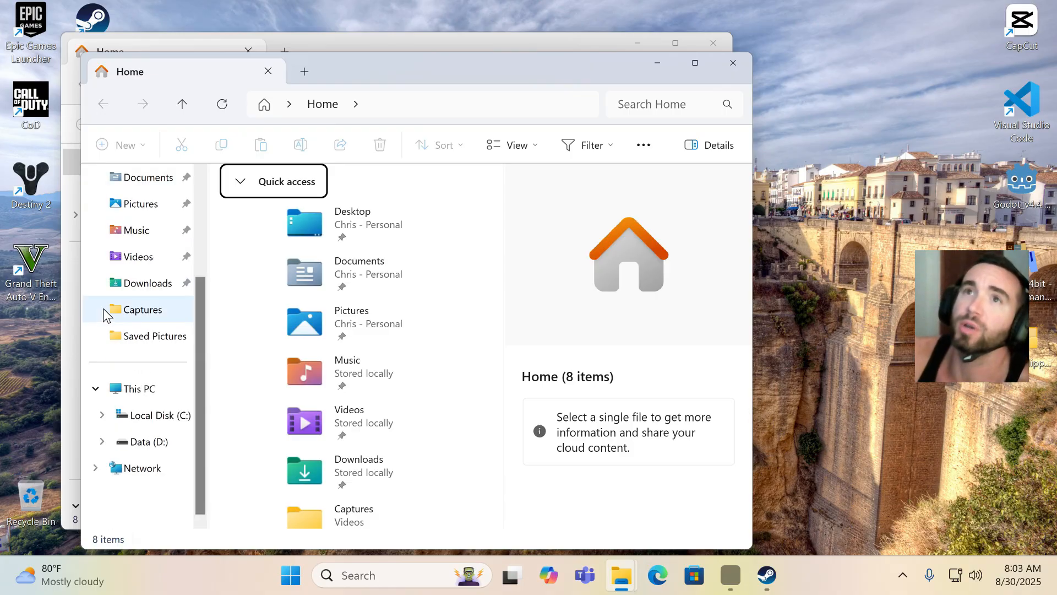
left_click(142, 423)
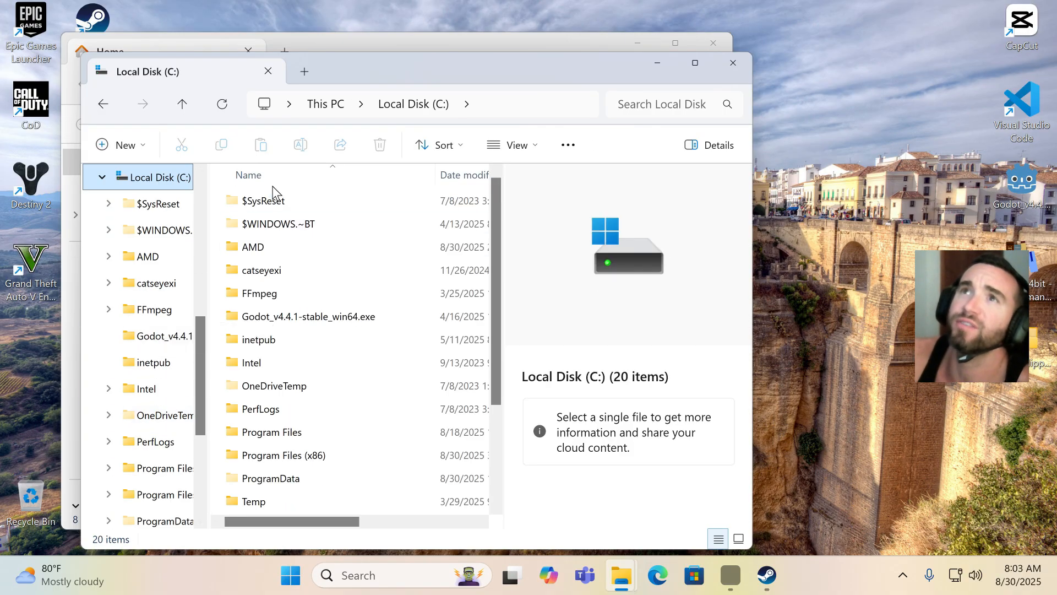
Step: Open the steamapps folder inside Program Files (x86)\Steam
scroll(263, 292, "down", 2)
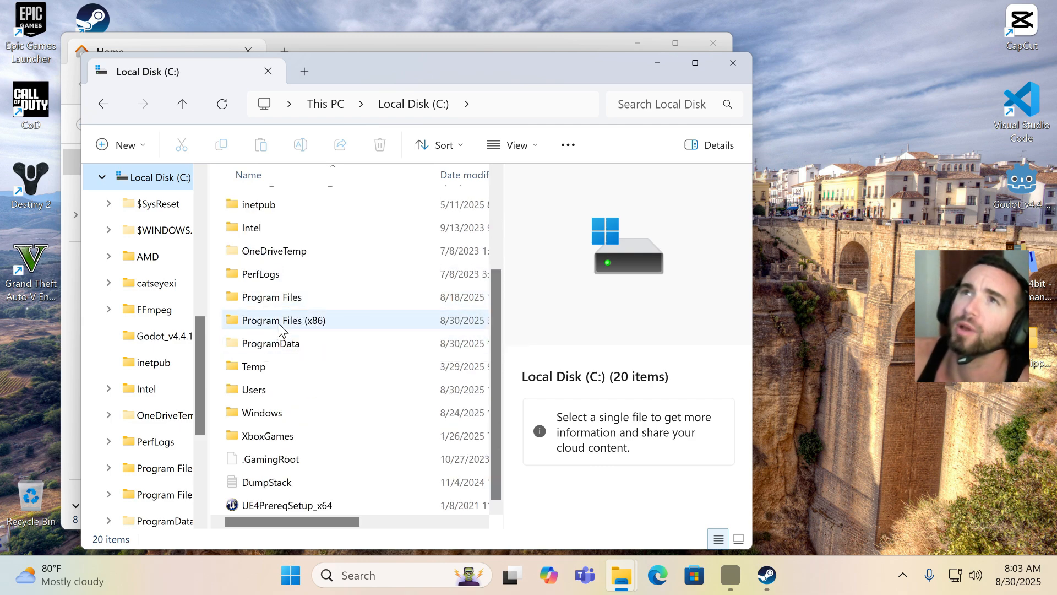
double_click(278, 323)
scroll(281, 234, "down", 3)
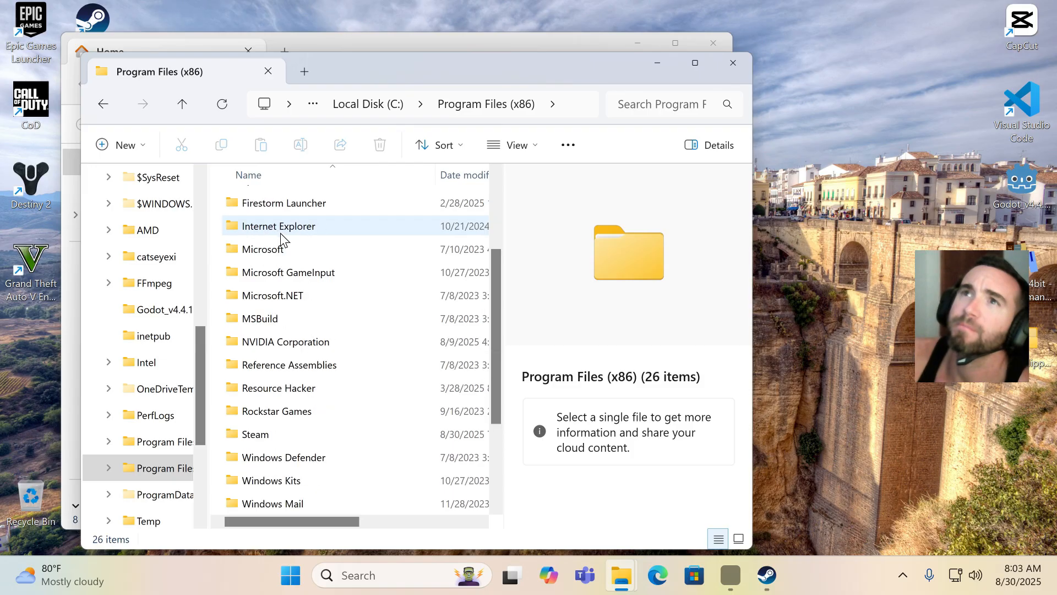
double_click(254, 368)
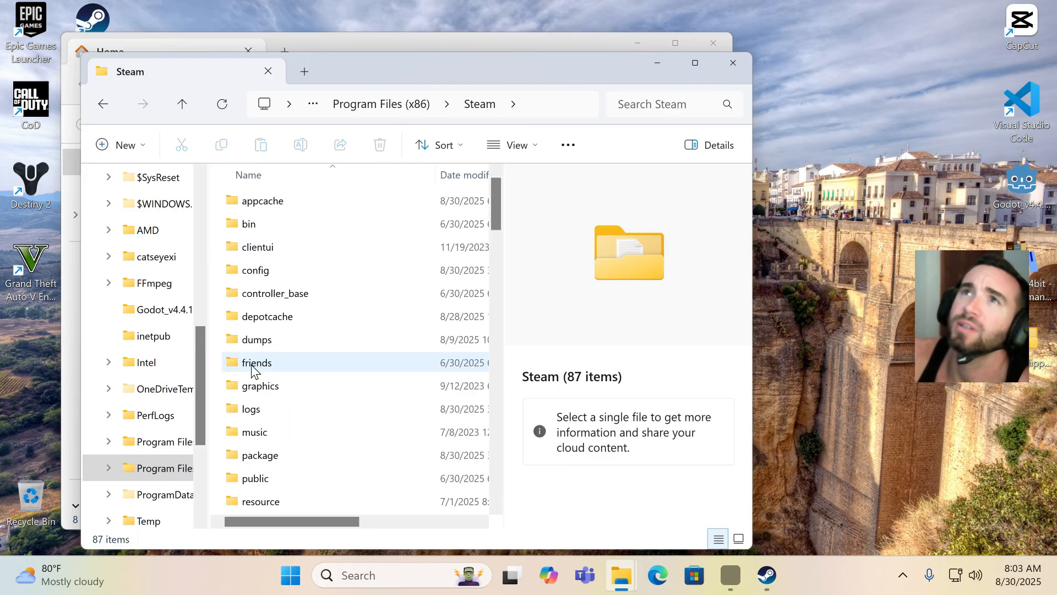
scroll(257, 247, "down", 2)
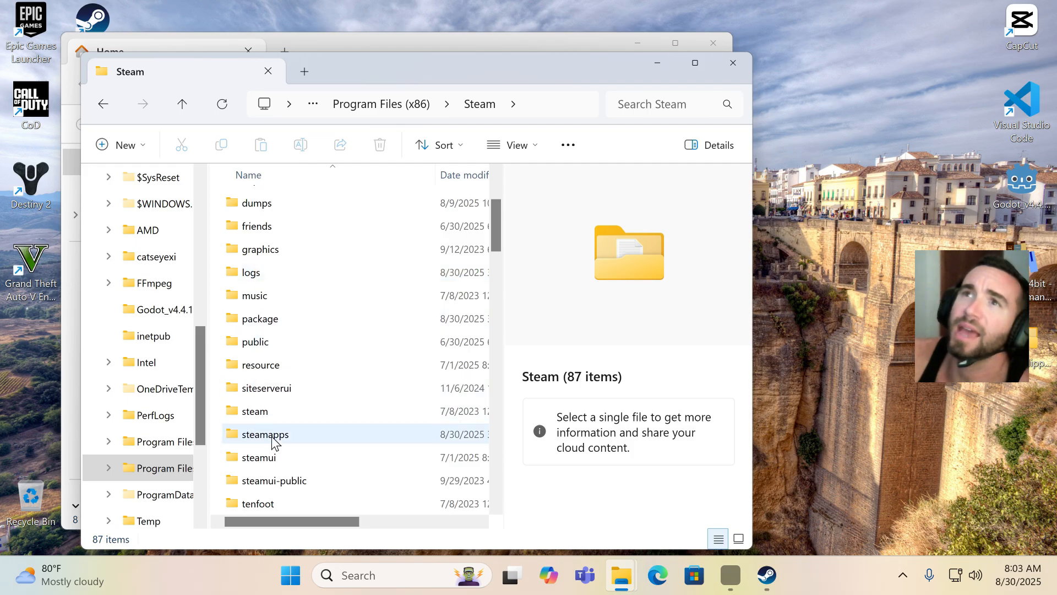
double_click(274, 438)
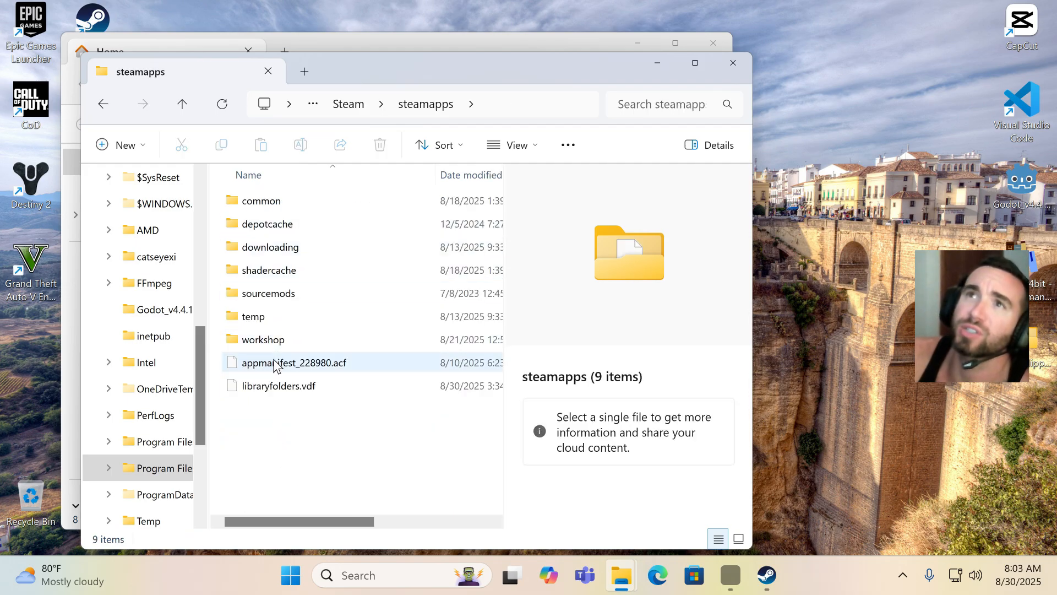
Step: Leave the steamapps folder and close both File Explorer windows
left_click(101, 106)
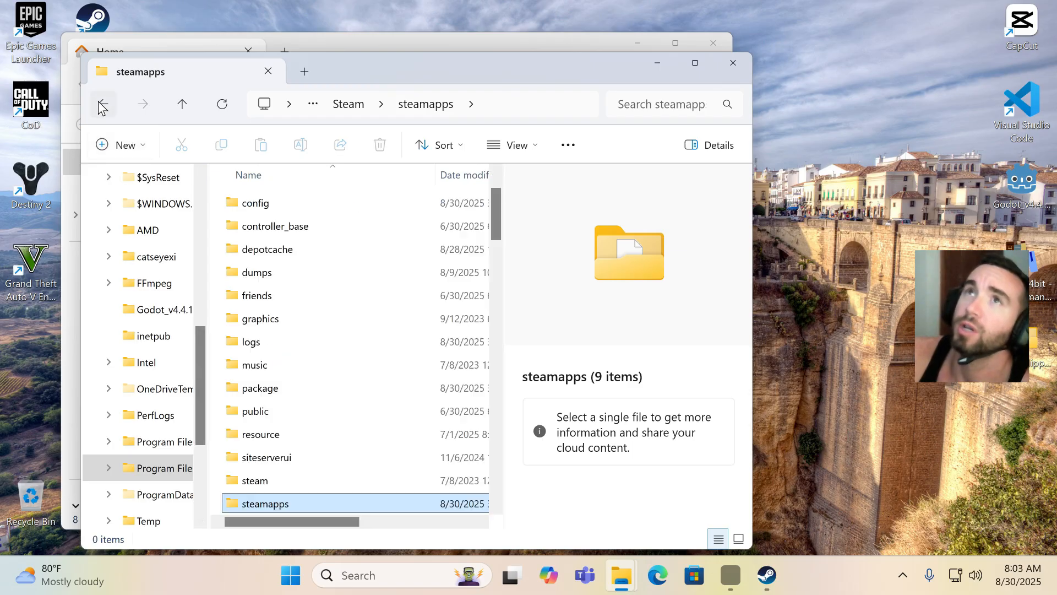
left_click(736, 71)
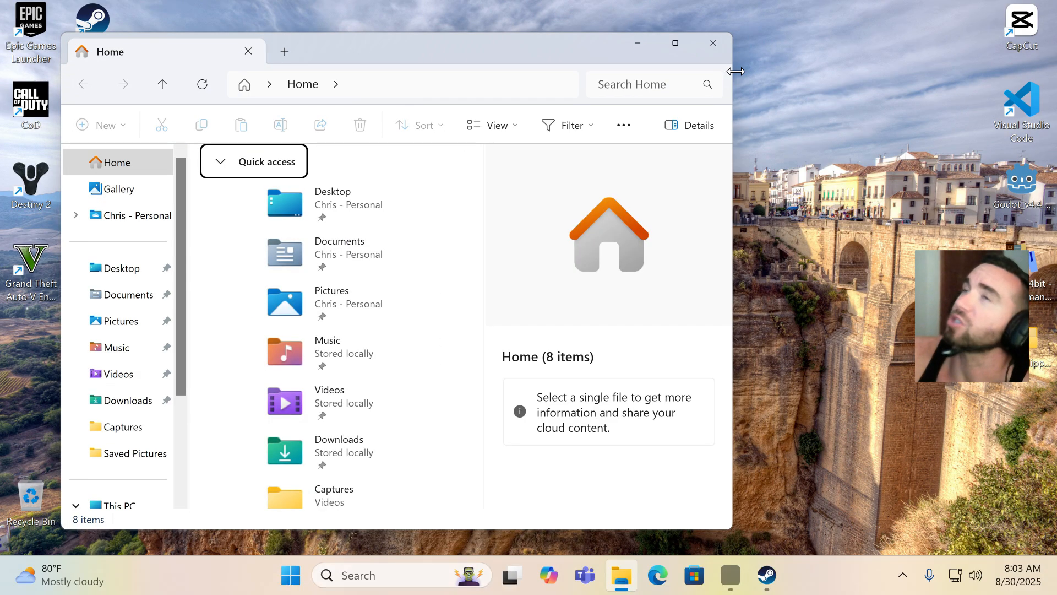
left_click(711, 46)
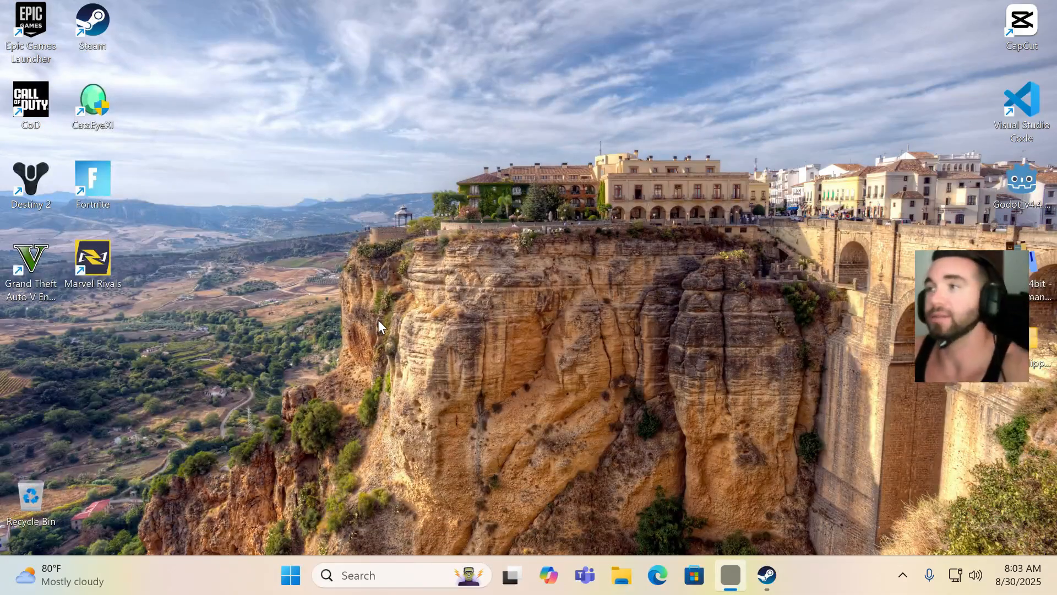
Step: Switch back to Steam and search the store for "final fantasy 7"
double_click(92, 17)
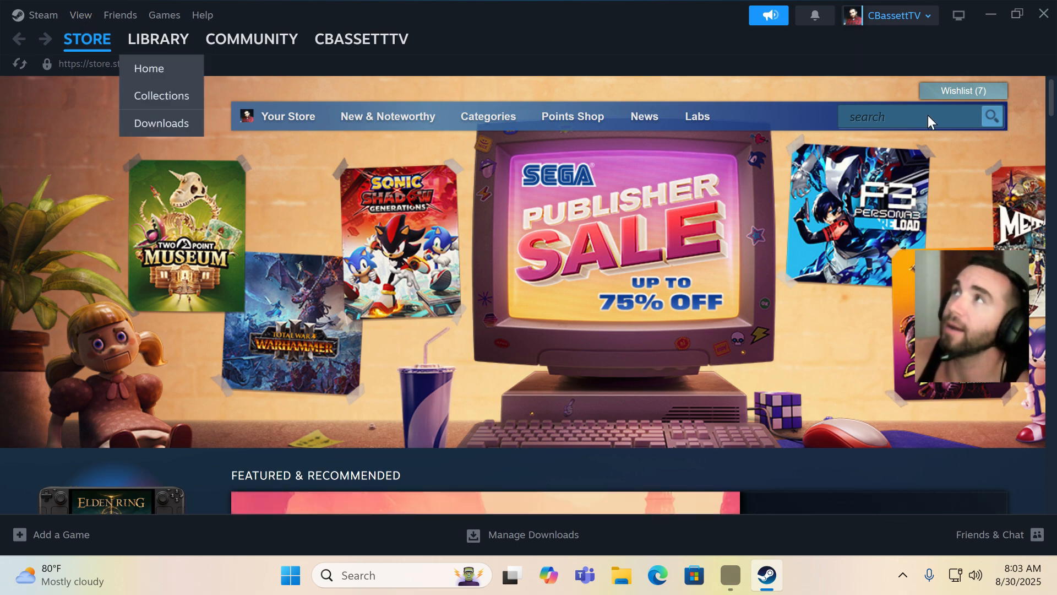
left_click(876, 108)
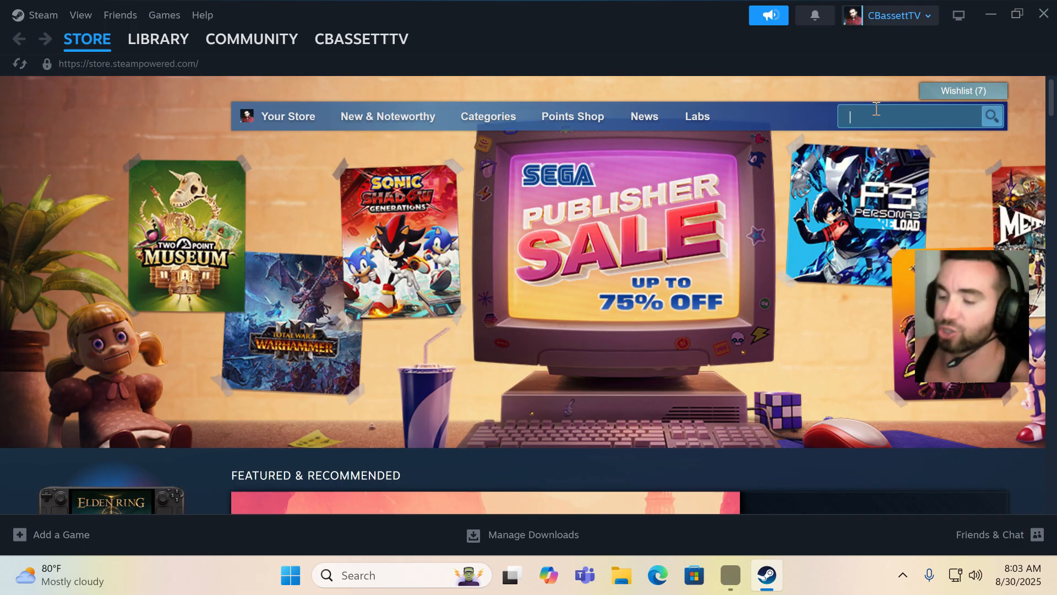
type("ff")
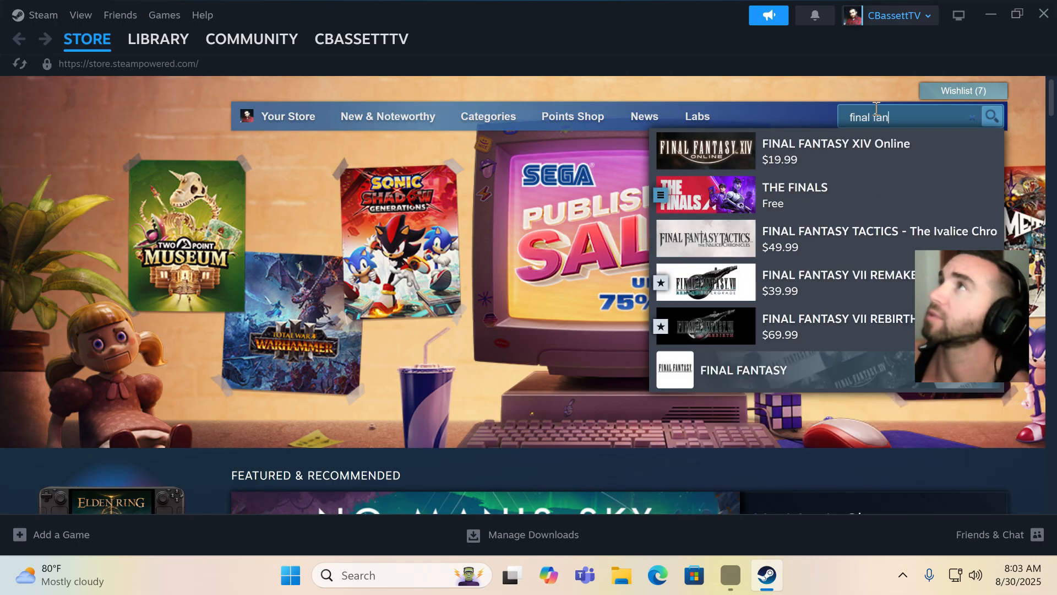
type("tasy 7")
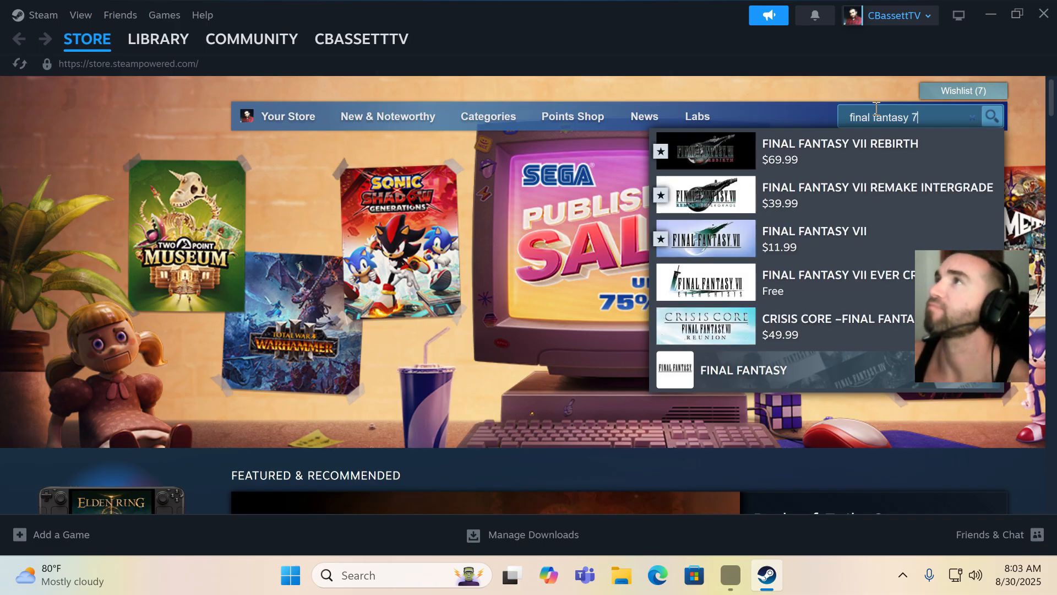
Step: Open the FINAL FANTASY VII store page, continue past the age check and pause the trailer
left_click(814, 246)
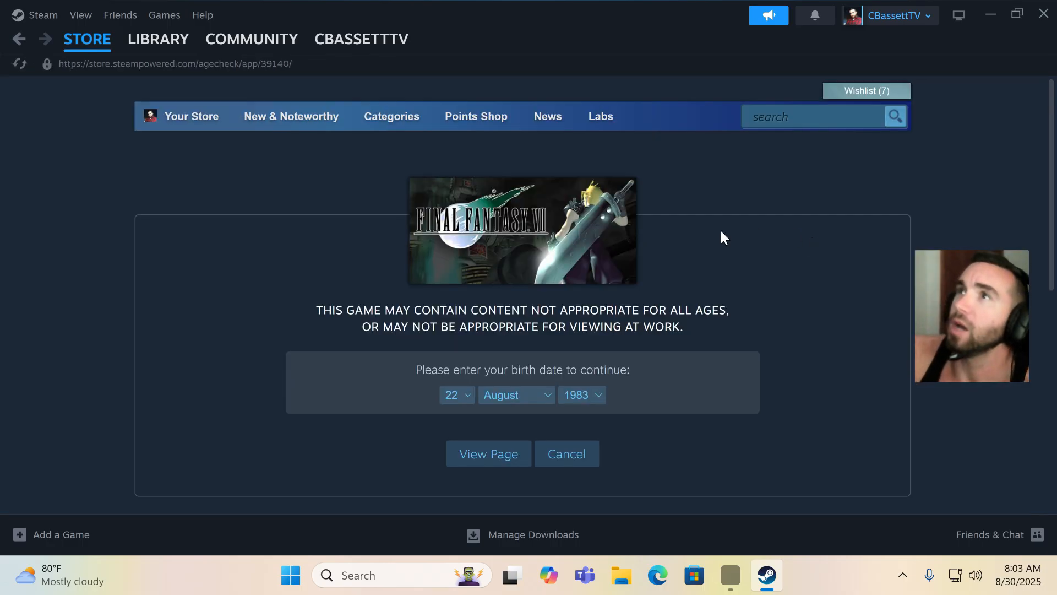
left_click(488, 454)
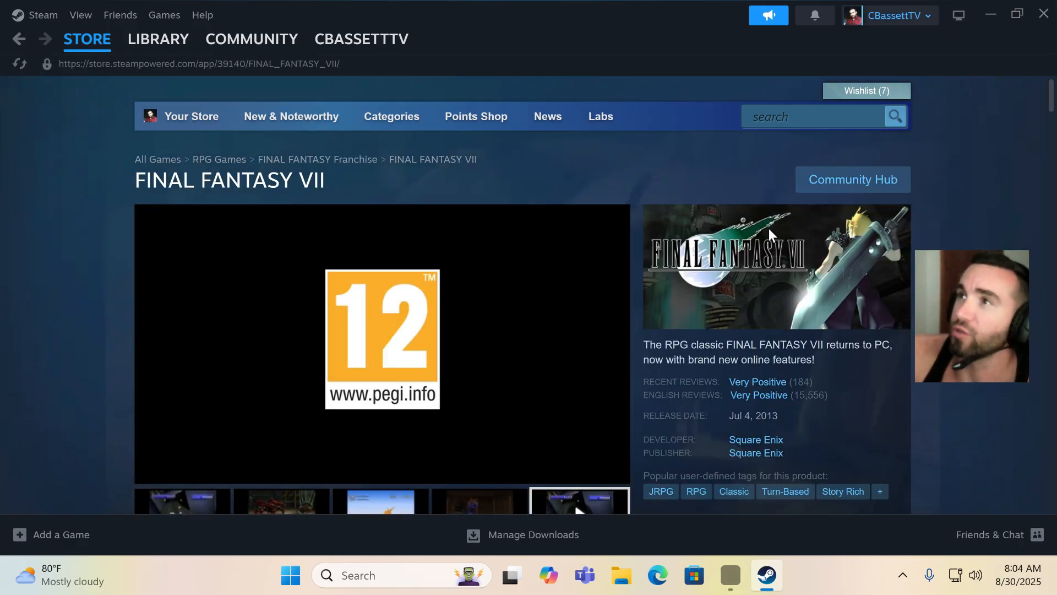
left_click(154, 467)
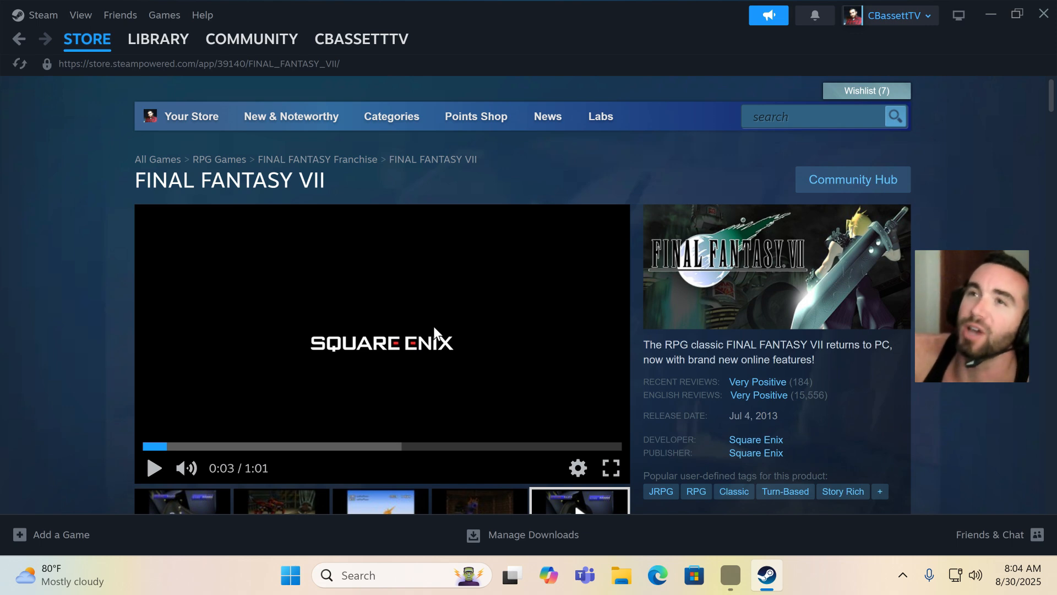
scroll(618, 290, "down", 3)
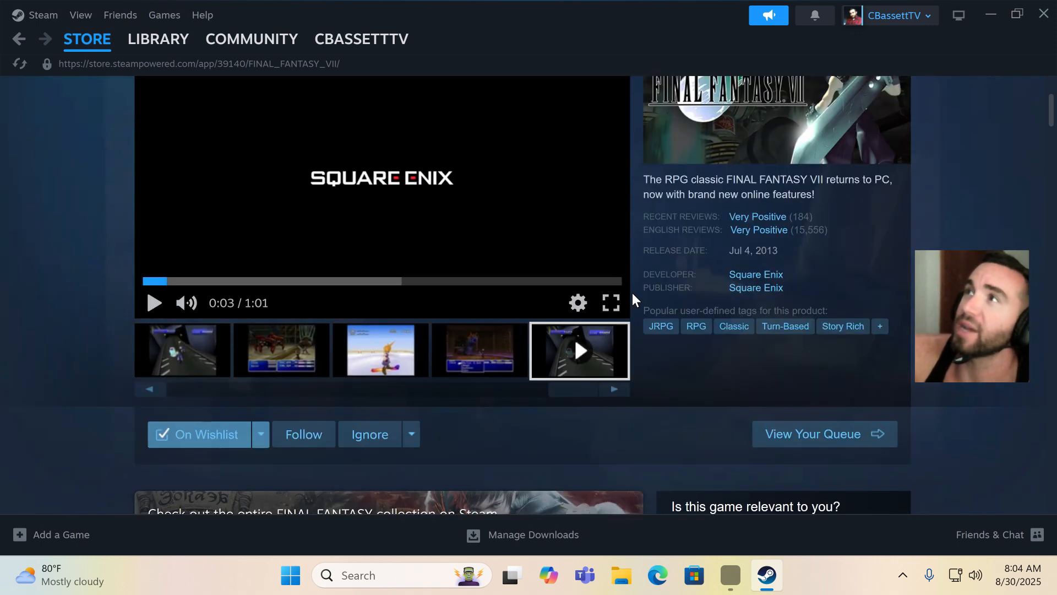
scroll(635, 293, "up", 3)
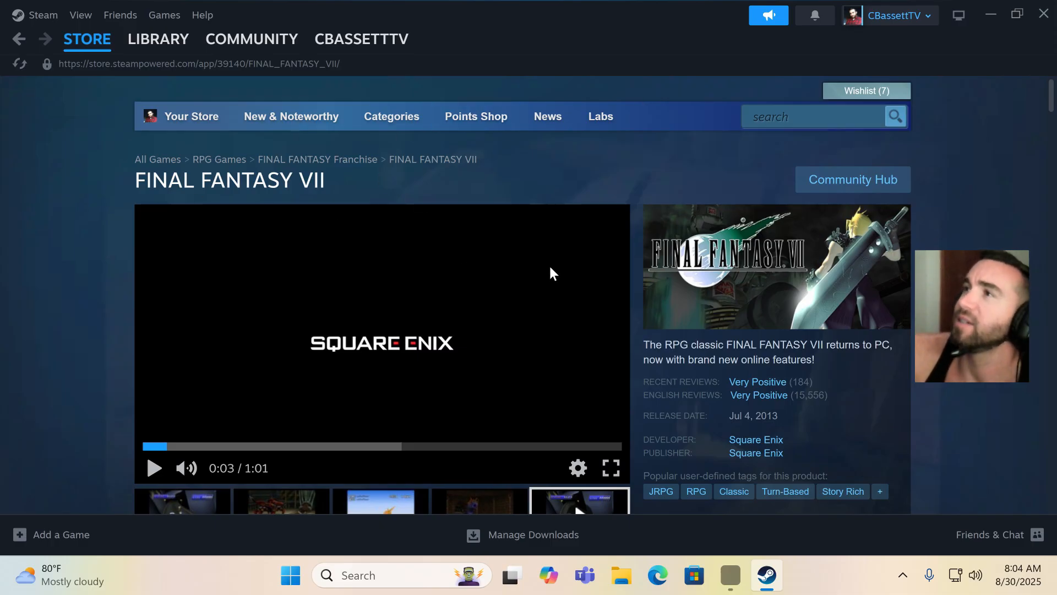
Step: Minimize Steam, switch to Microsoft Edge and search the web for "final fantasy 7 che"
left_click(990, 15)
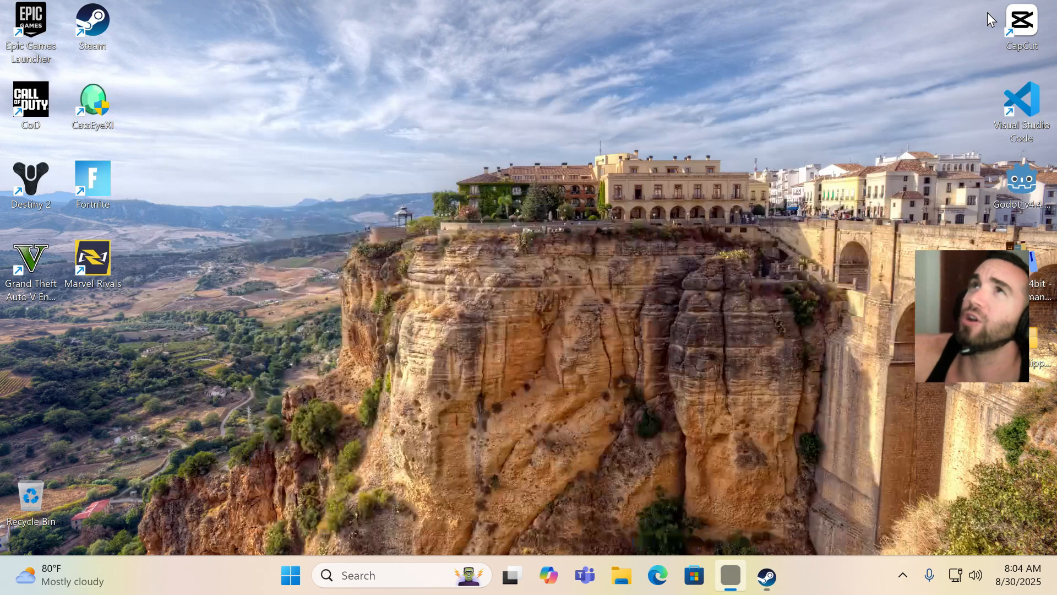
left_click(657, 575)
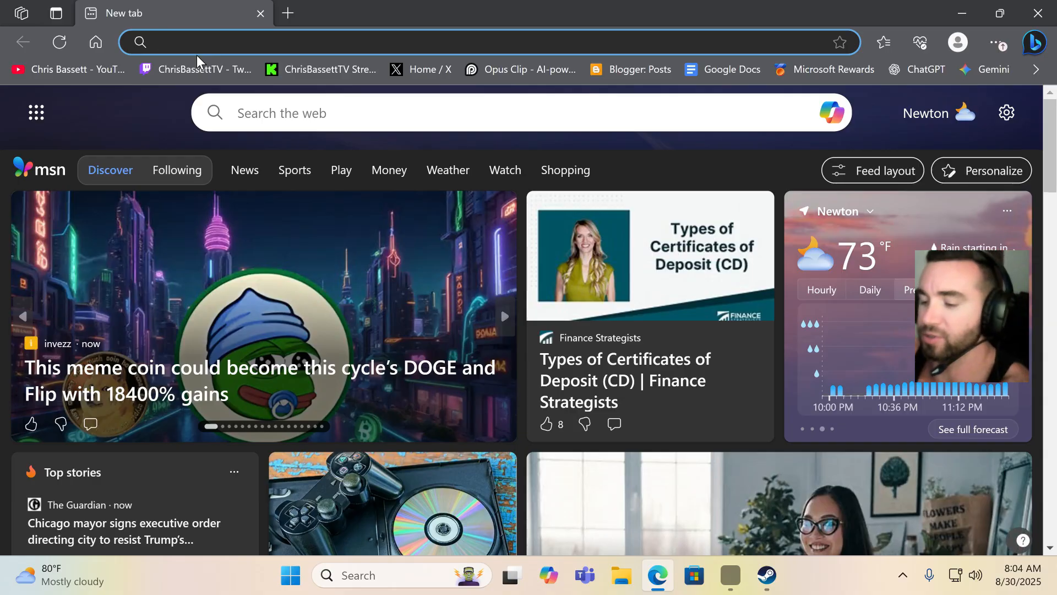
type("final fa")
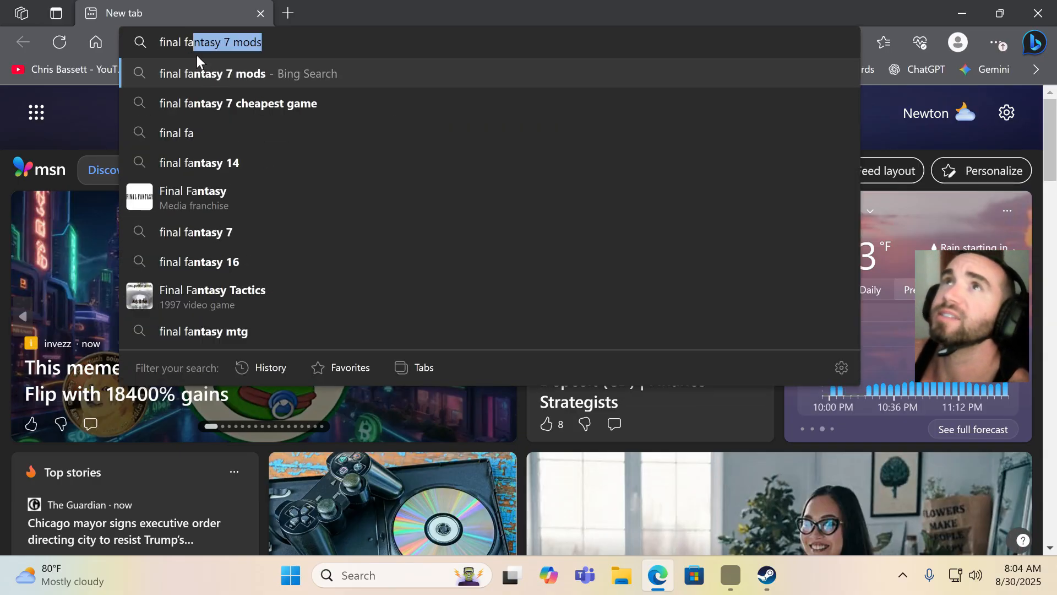
type("ntasy ")
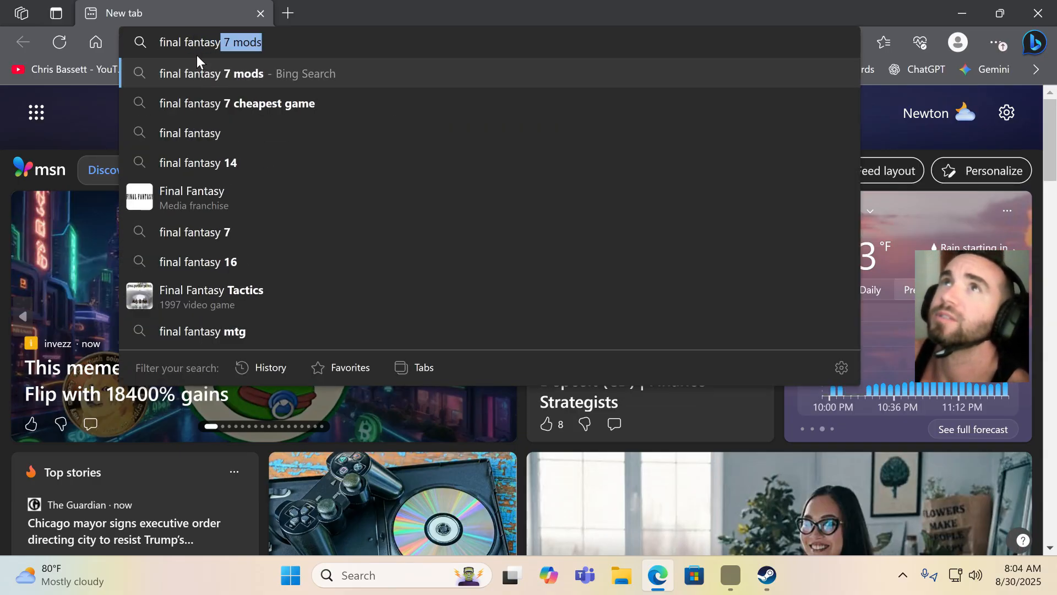
type("7 che")
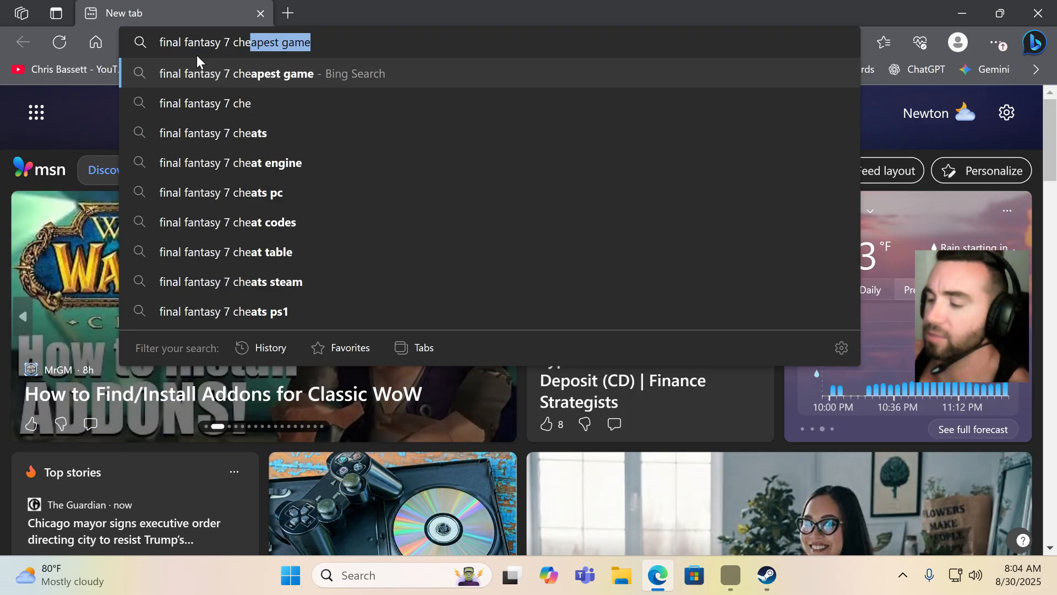
key("Delete")
key("Return")
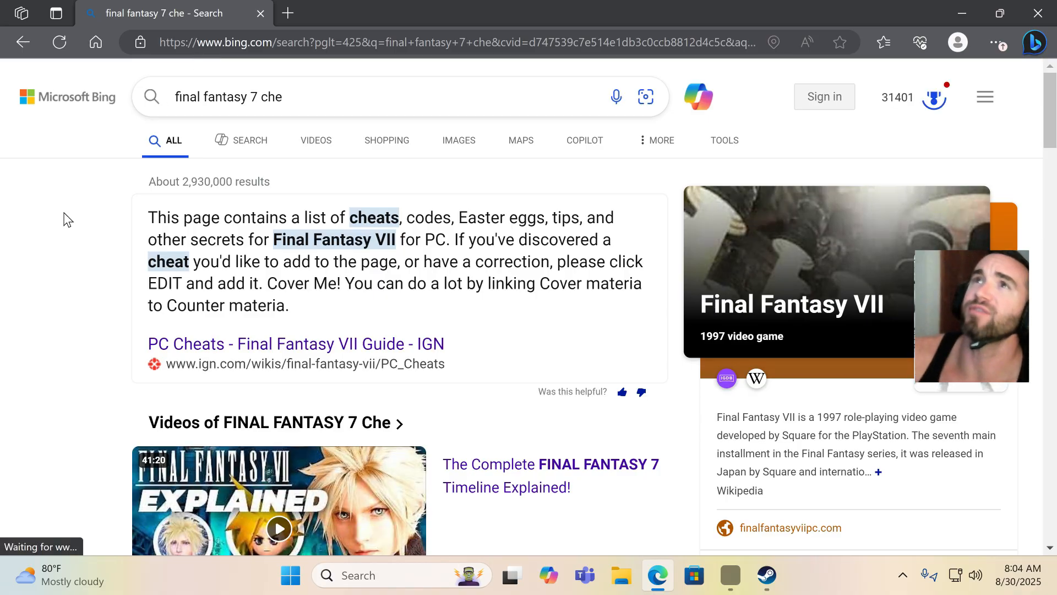
Step: Examine the search results and related product offers for Final Fantasy VII on PC, comparing prices and sellers
scroll(264, 235, "down", 7)
scroll(267, 243, "down", 5)
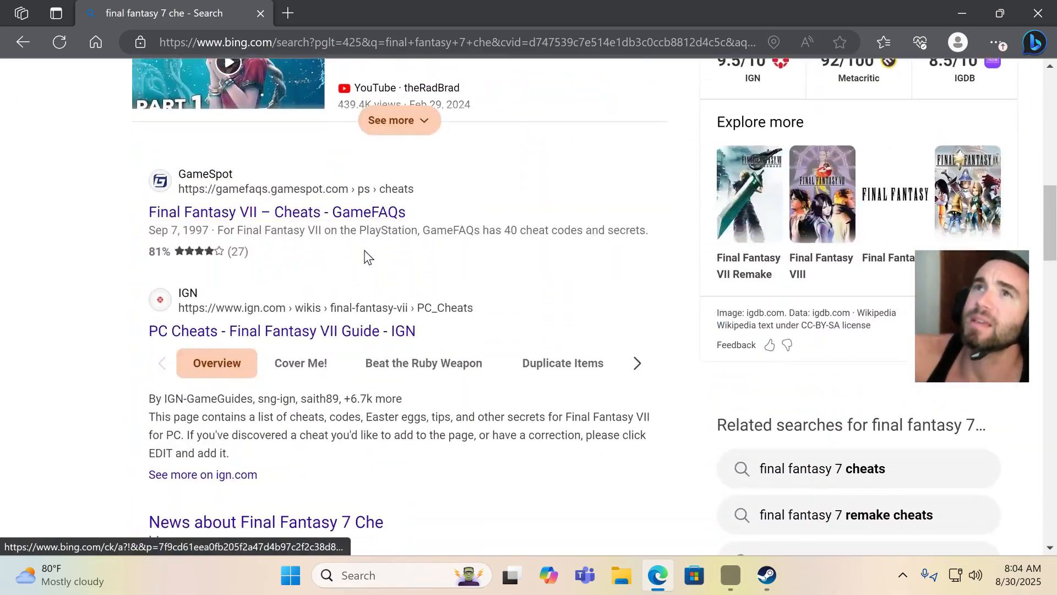
scroll(281, 358, "down", 2)
scroll(294, 356, "down", 8)
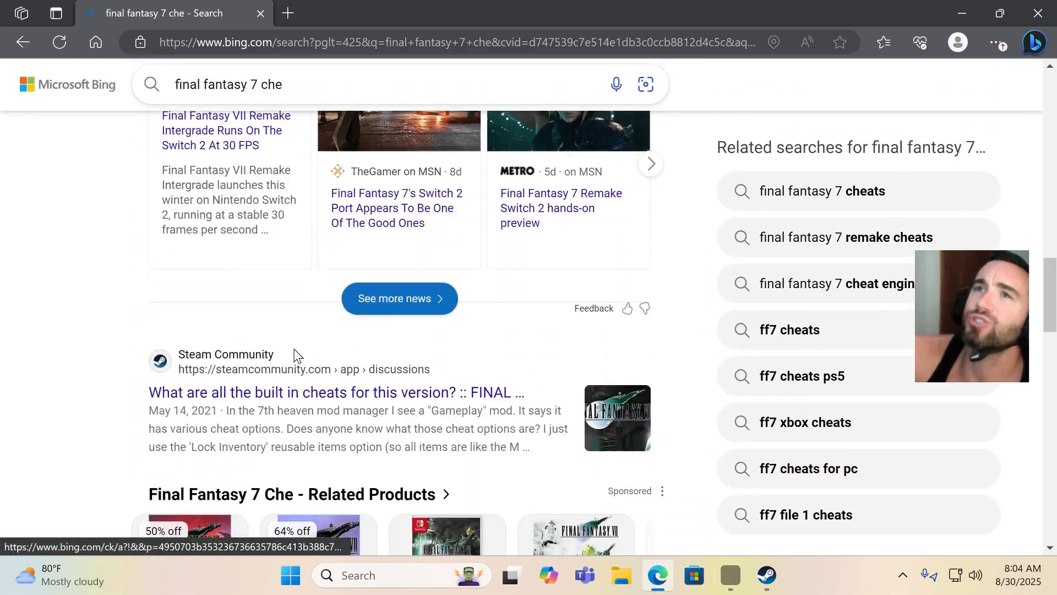
scroll(299, 349, "down", 4)
scroll(277, 347, "up", 1)
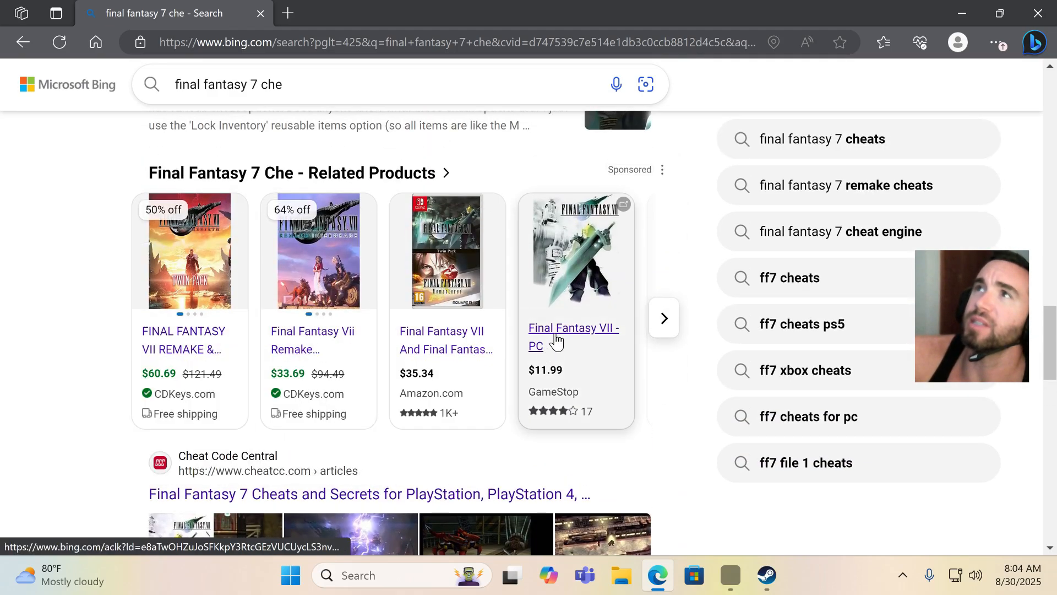
left_click(665, 319)
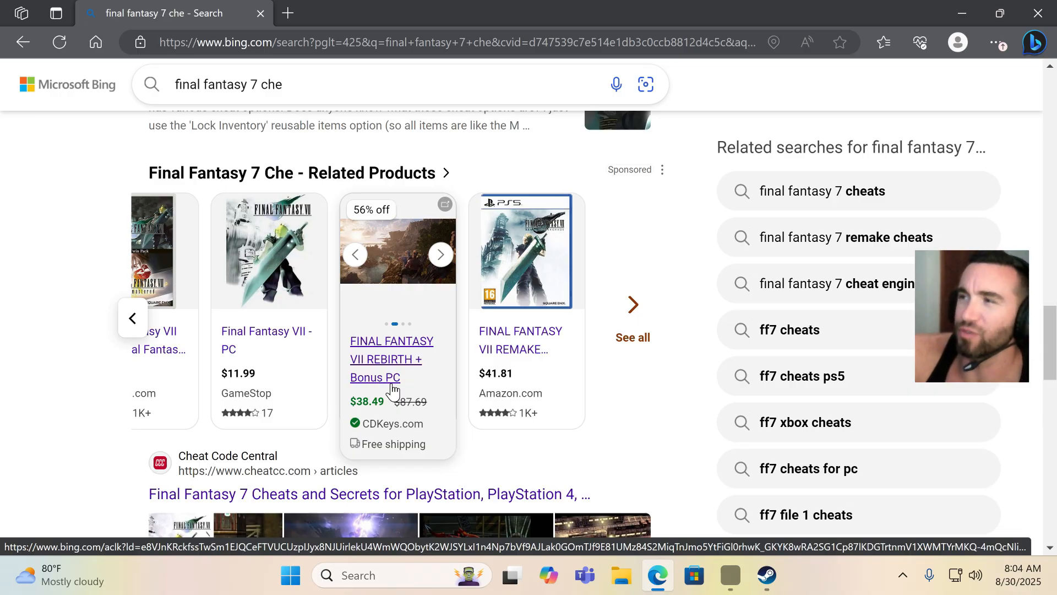
scroll(392, 387, "down", 3)
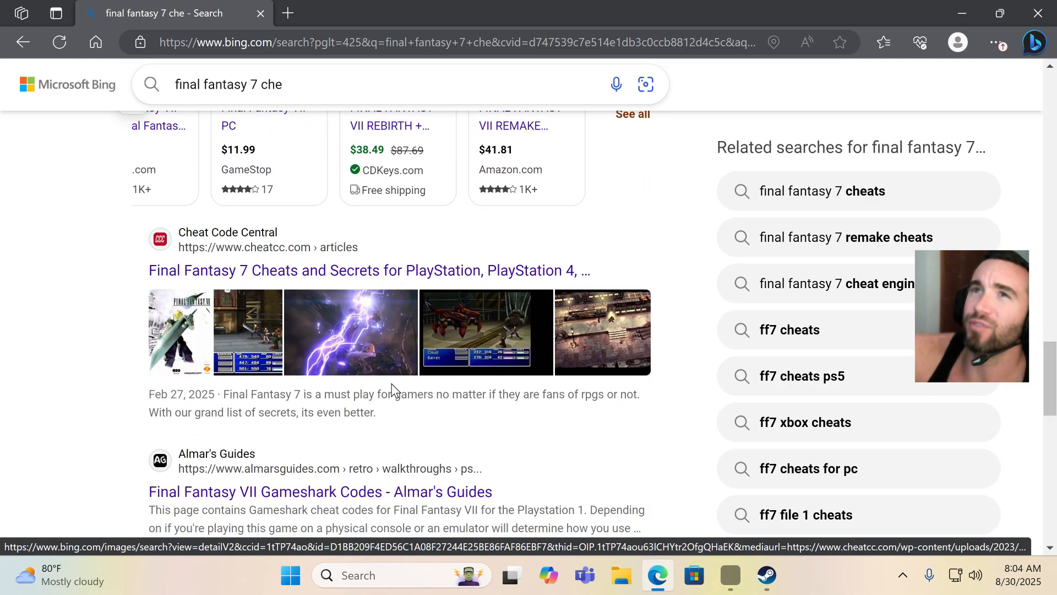
scroll(391, 387, "down", 1)
scroll(392, 387, "down", 1)
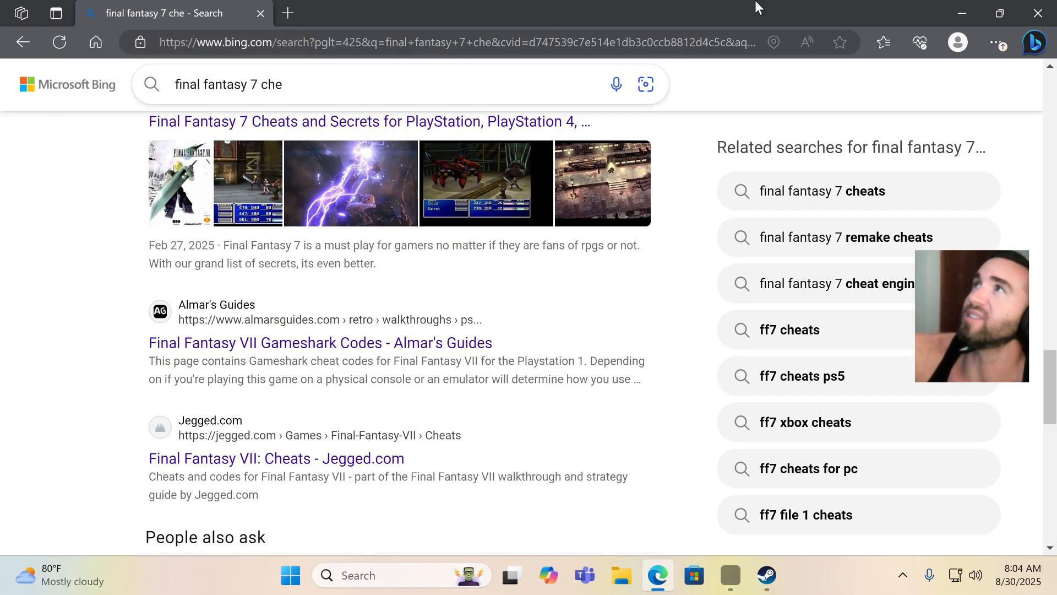
Step: Close Microsoft Edge and return to the FINAL FANTASY VII store page in Steam
left_click(1037, 12)
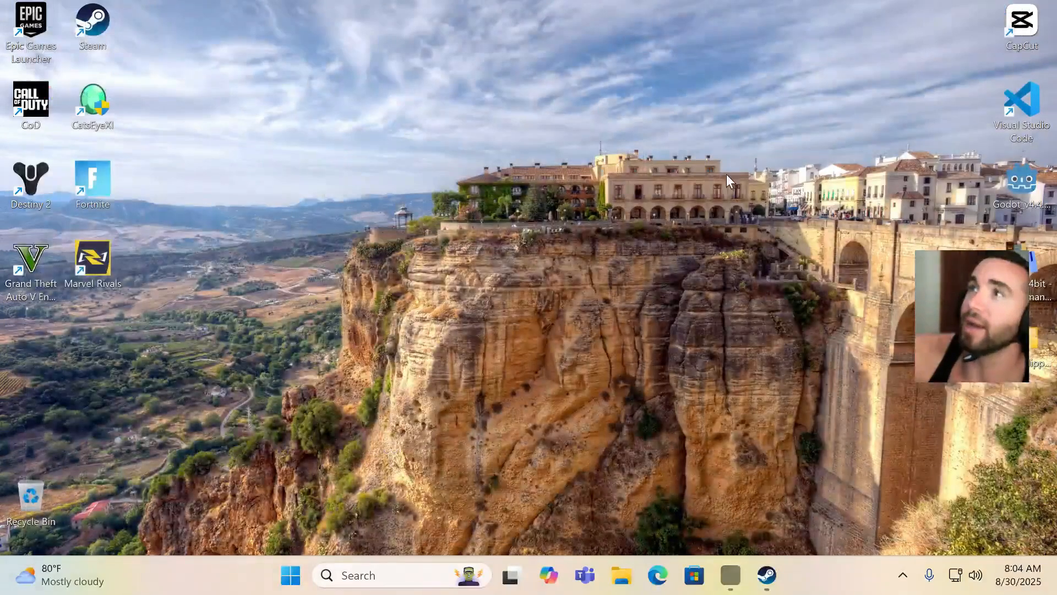
left_click(761, 572)
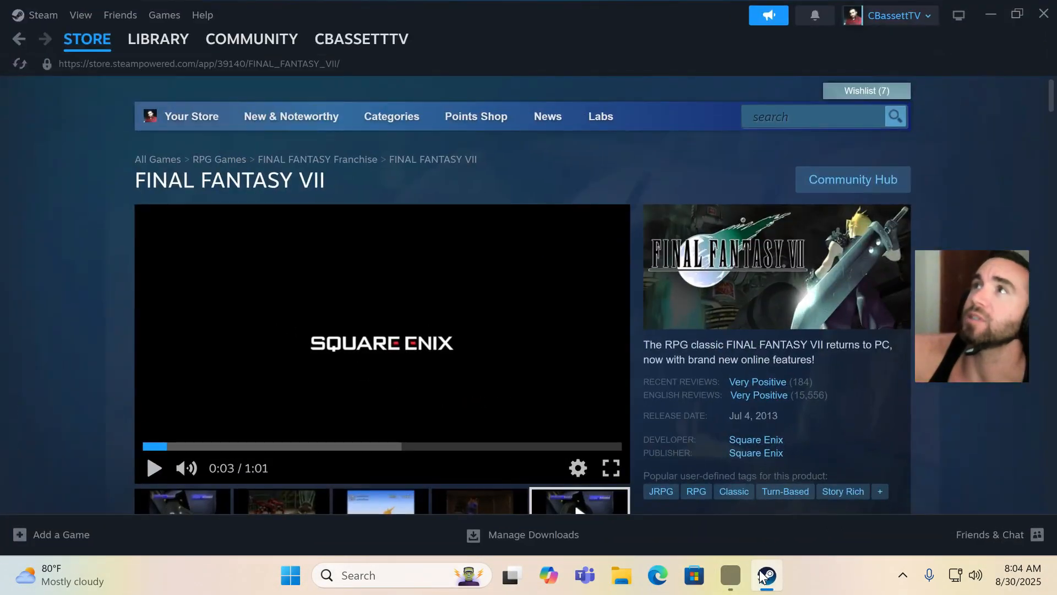
Step: Add Final Fantasy VII to the cart from its Steam store page
scroll(440, 279, "down", 6)
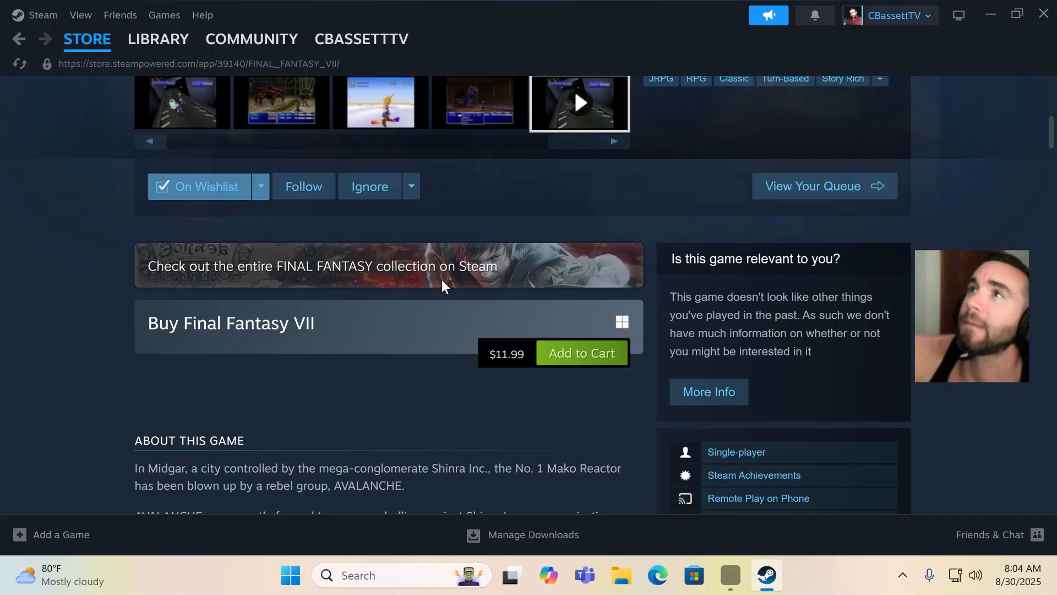
left_click(567, 358)
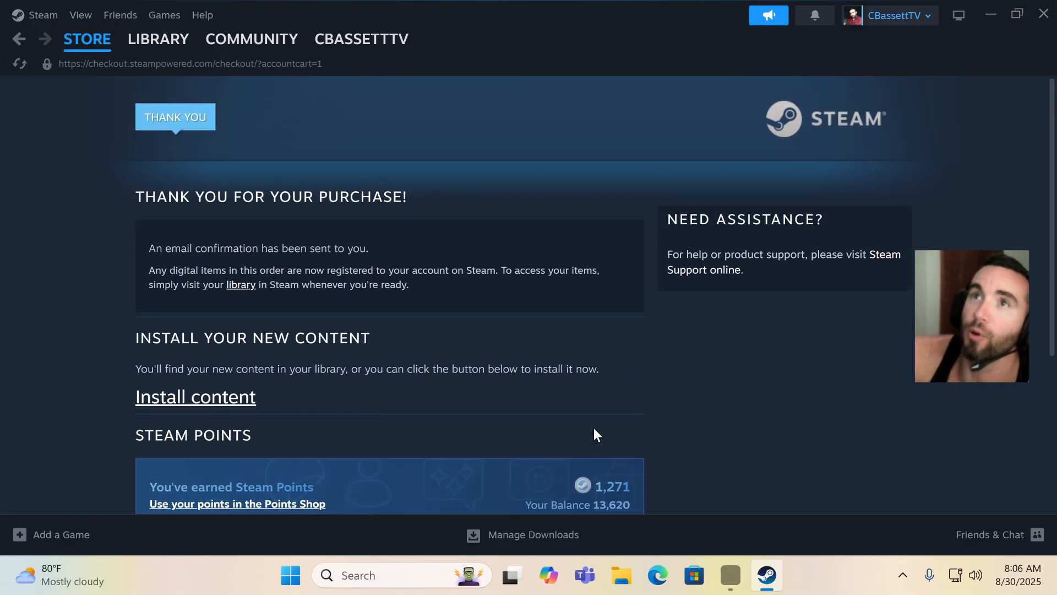
Step: Install FINAL FANTASY VII on the Data (D:) drive with desktop and start menu shortcuts, and accept the EULA
left_click(205, 397)
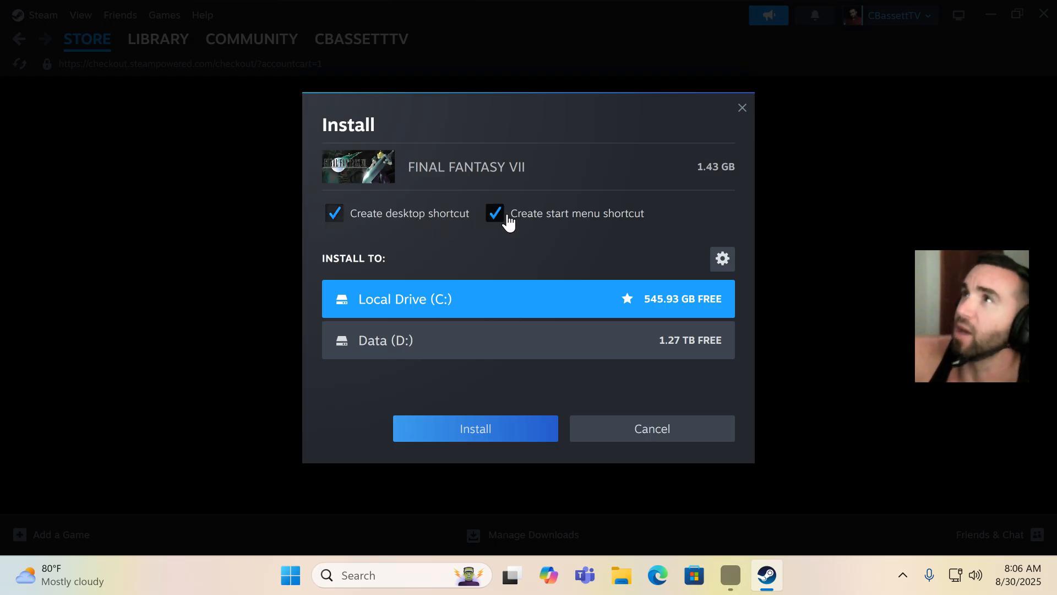
left_click(462, 346)
left_click(469, 430)
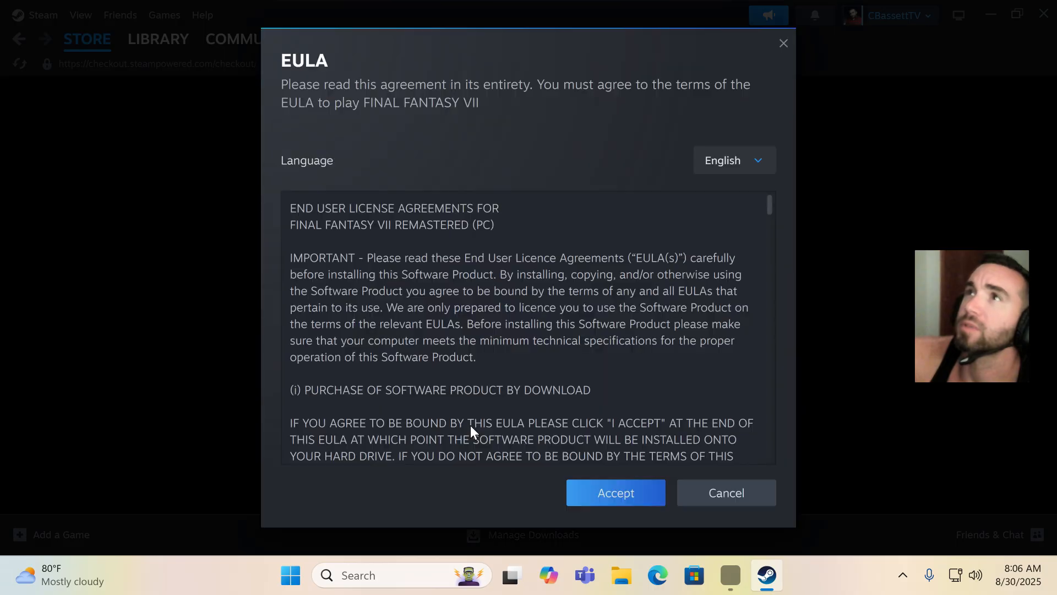
left_click(615, 493)
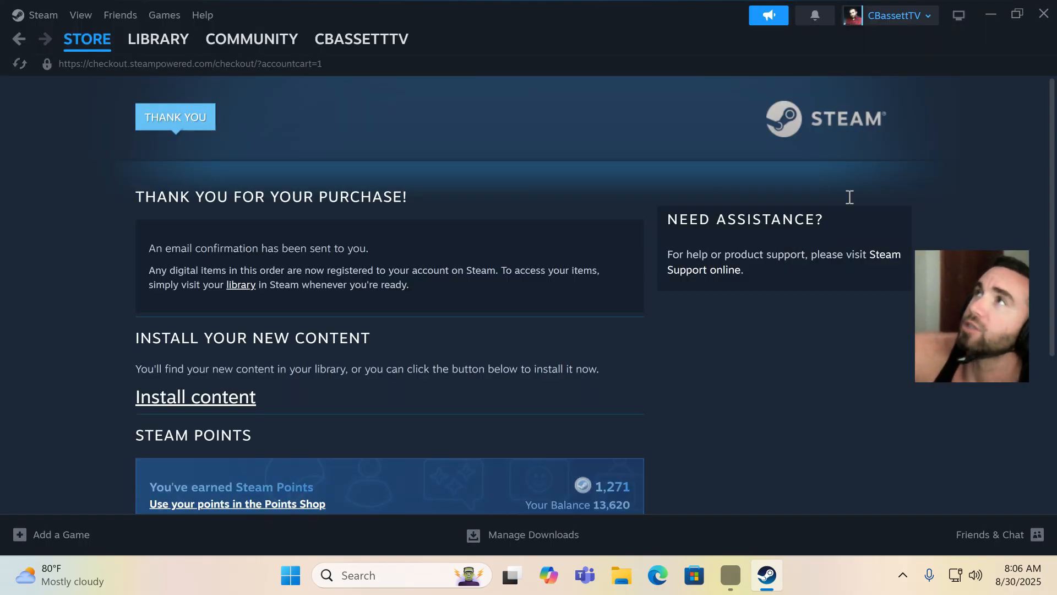
Step: Return to the Steam store from the purchase receipt and close the Steam window once the game has downloaded
scroll(566, 296, "down", 5)
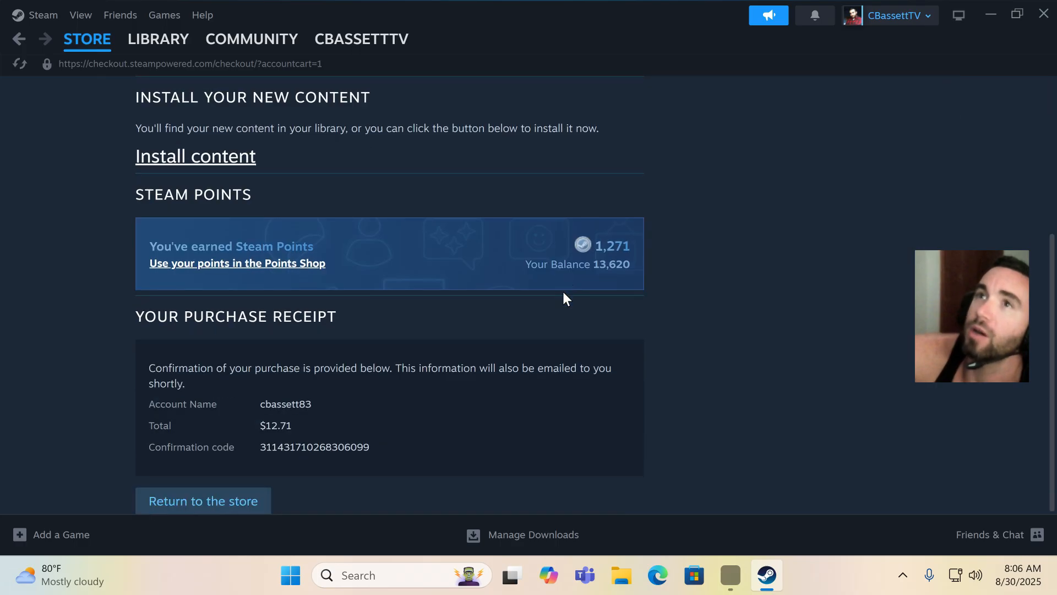
left_click(232, 501)
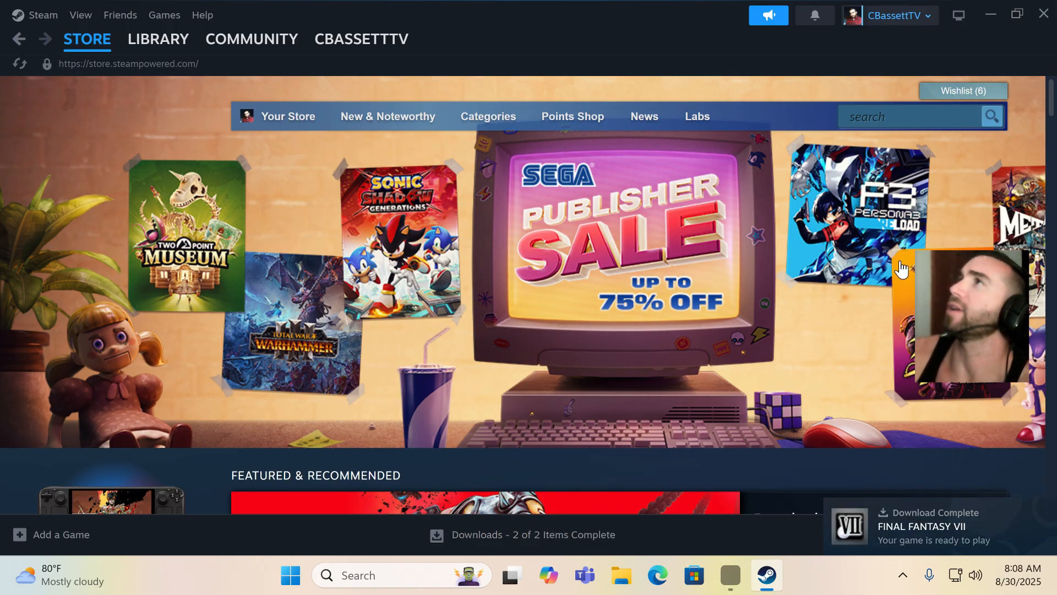
left_click(1038, 21)
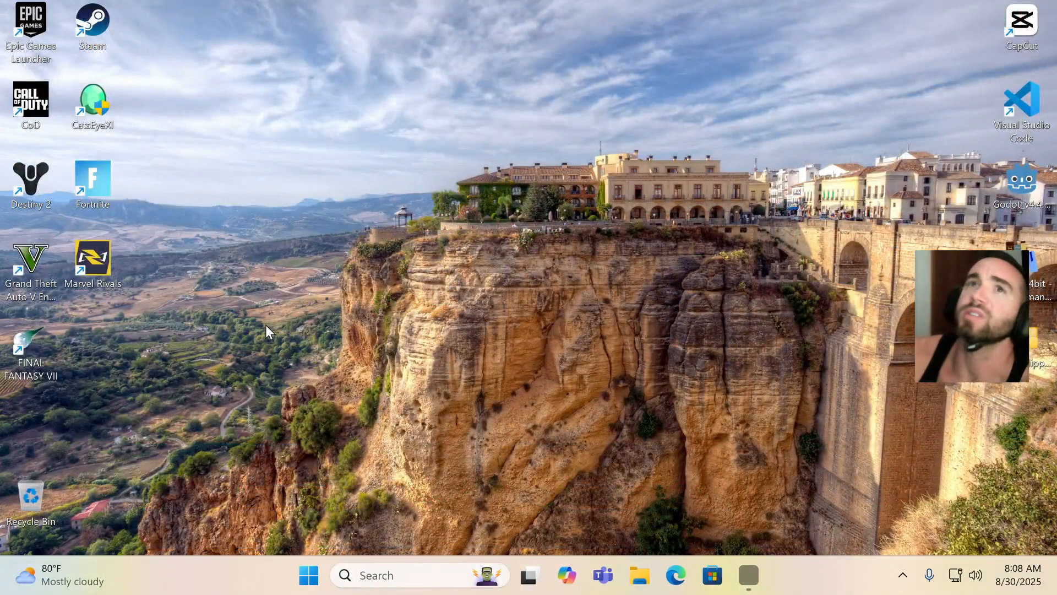
Step: Switch to Microsoft Edge and review the About section on the 7thheaven.rocks website
left_click(746, 575)
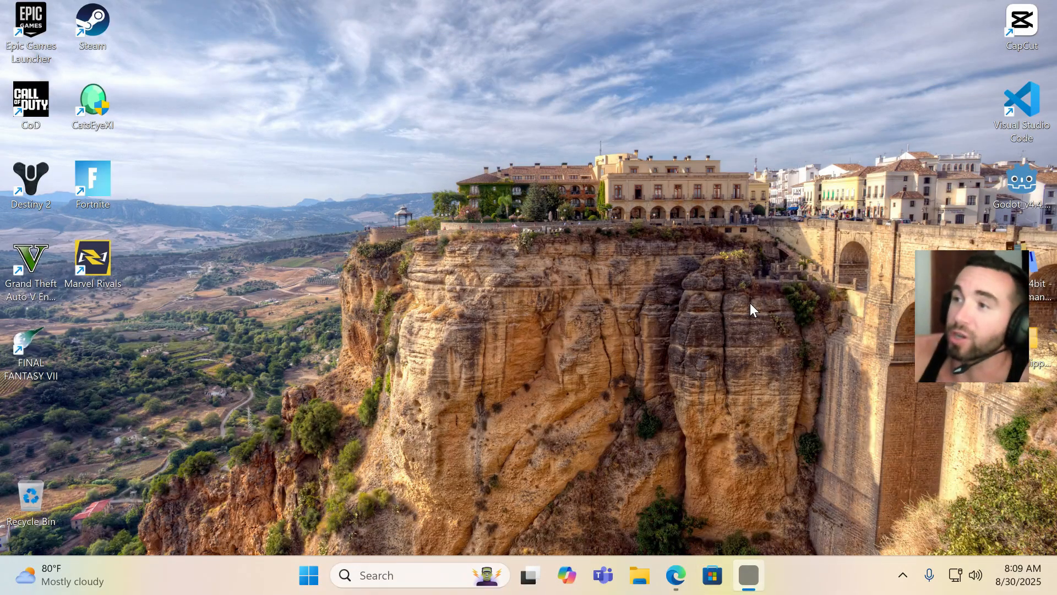
left_click(682, 575)
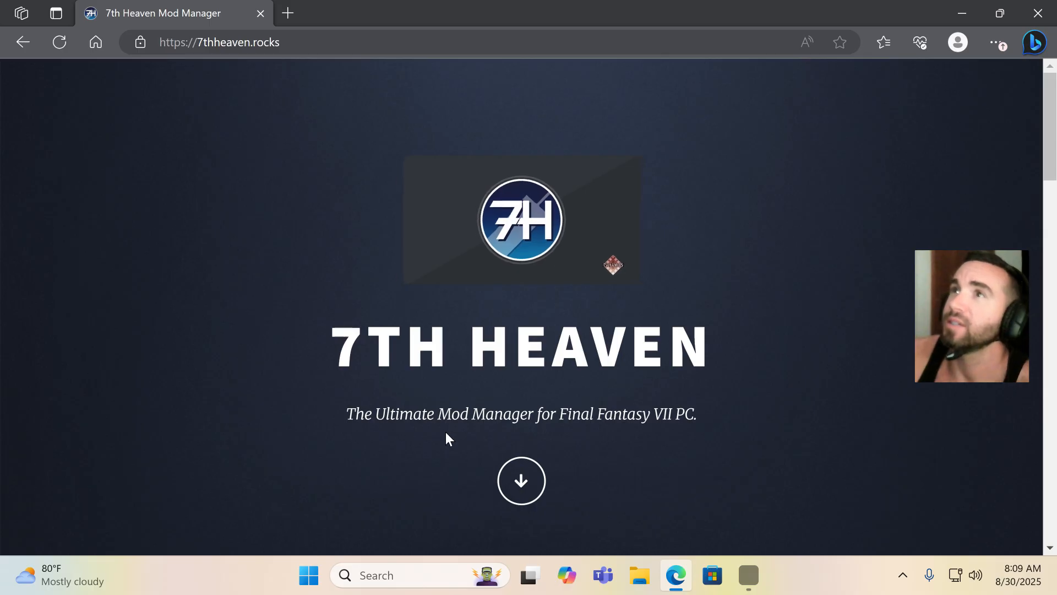
left_click(521, 479)
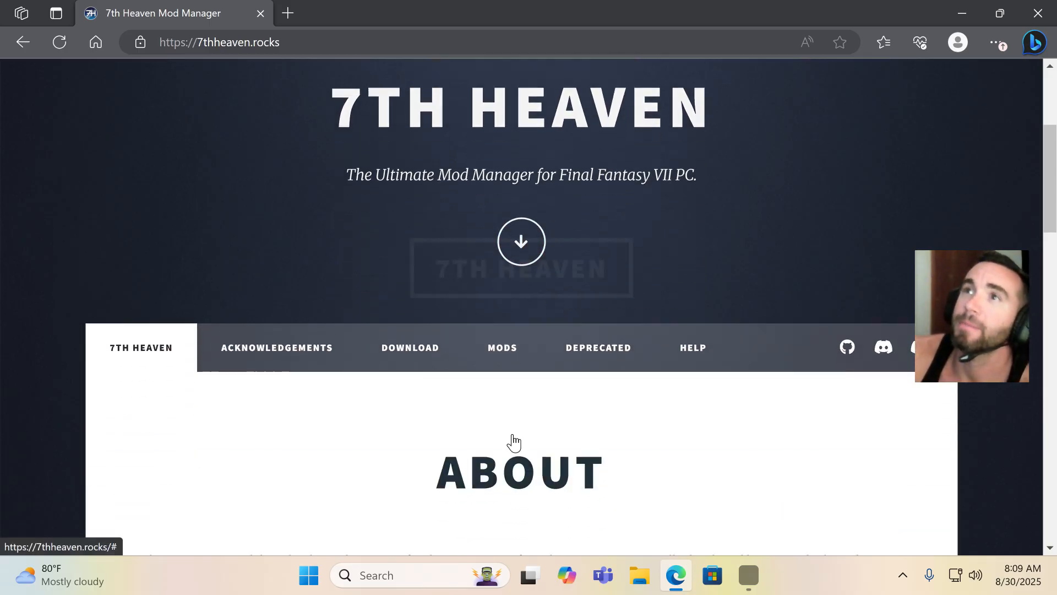
scroll(510, 368, "down", 3)
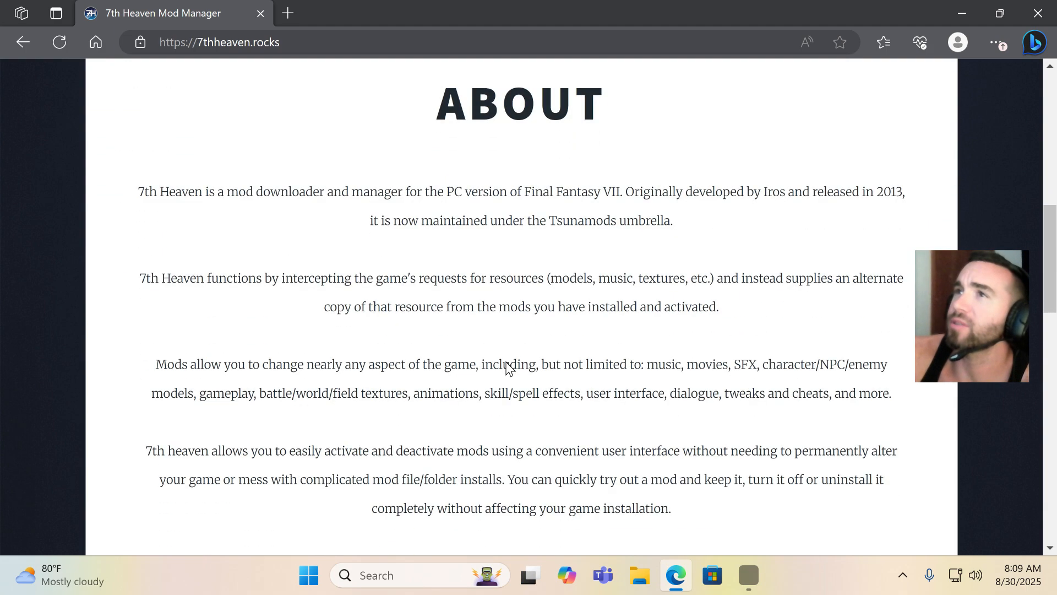
scroll(509, 368, "up", 4)
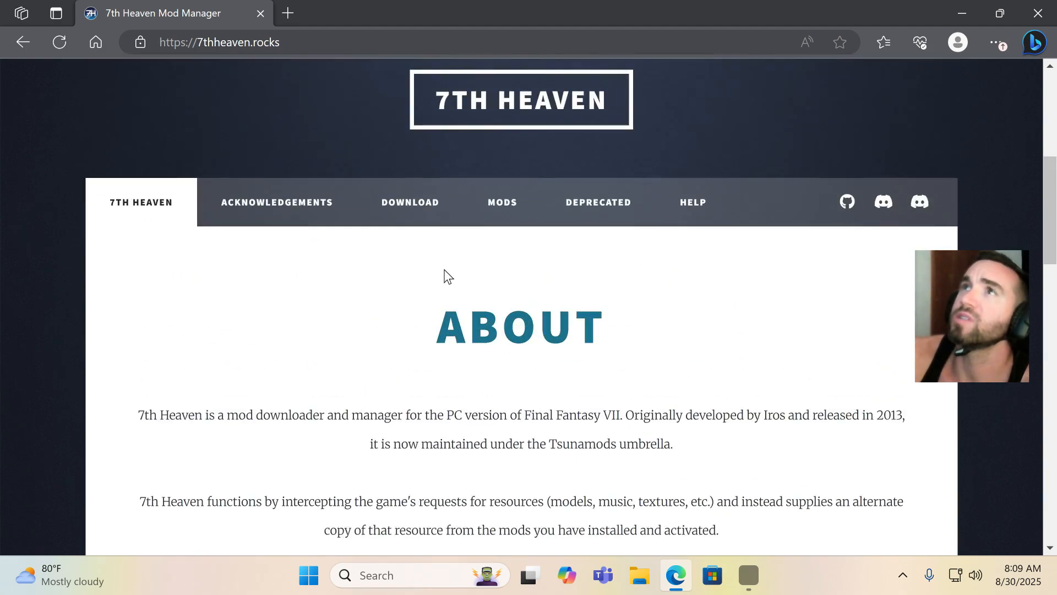
Step: Open the 7th Heaven download page, review the build options and follow the latest stable build link
left_click(406, 207)
scroll(429, 222, "down", 4)
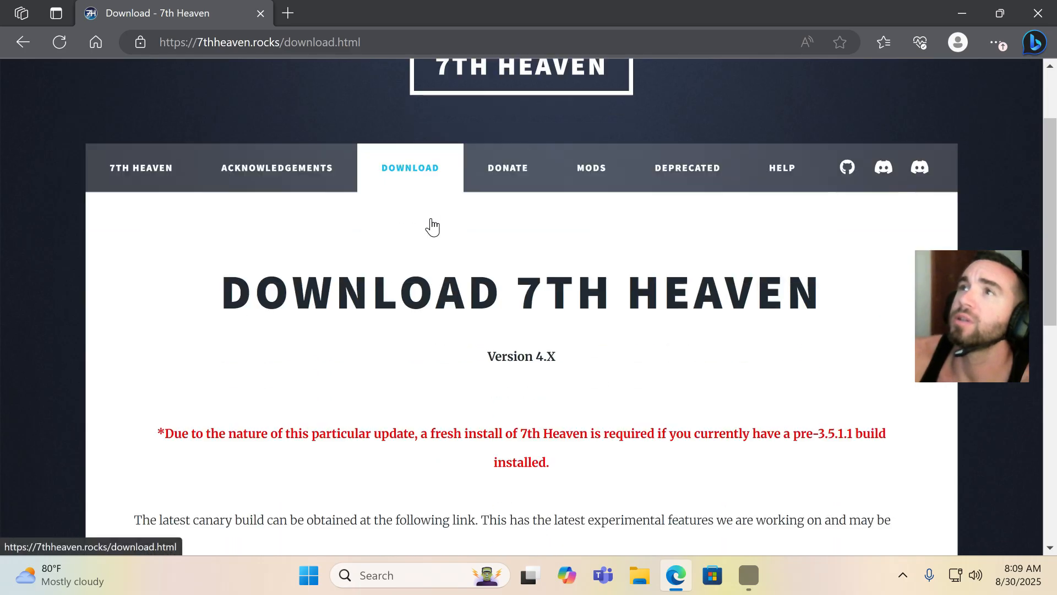
scroll(298, 304, "down", 1)
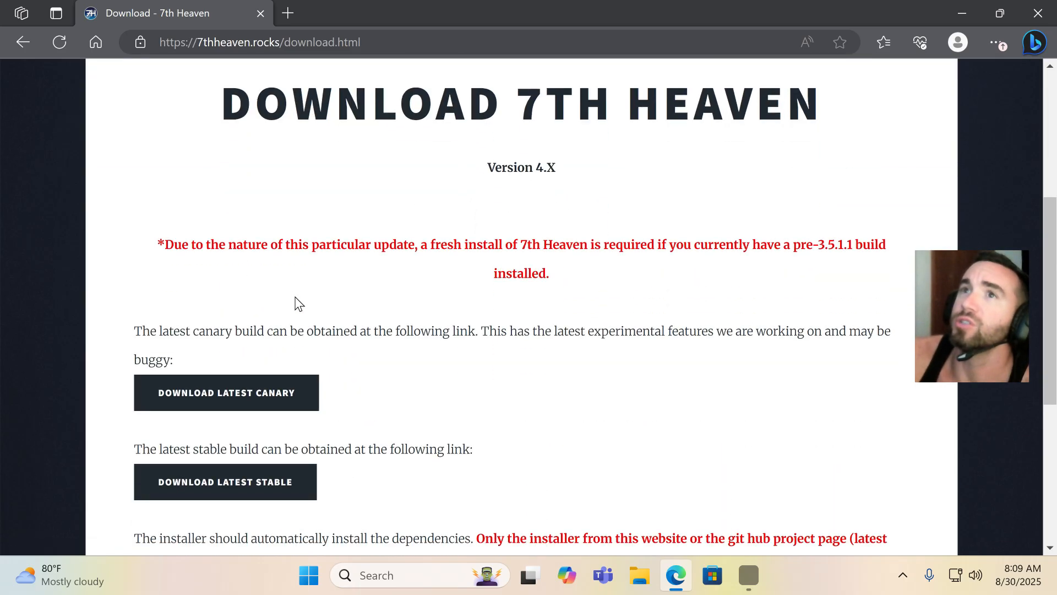
scroll(542, 314, "down", 1)
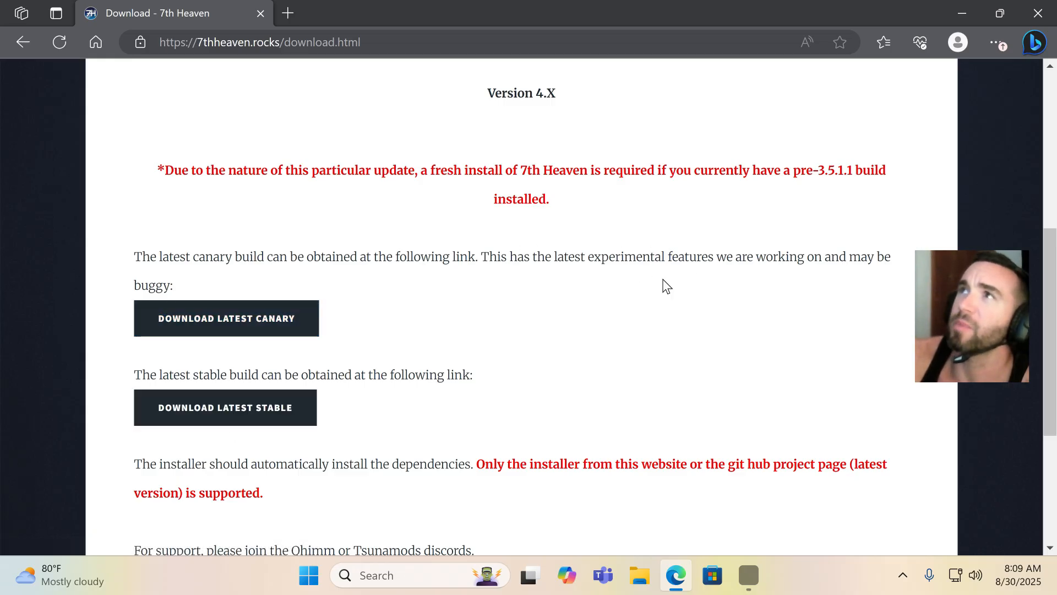
scroll(417, 382, "down", 1)
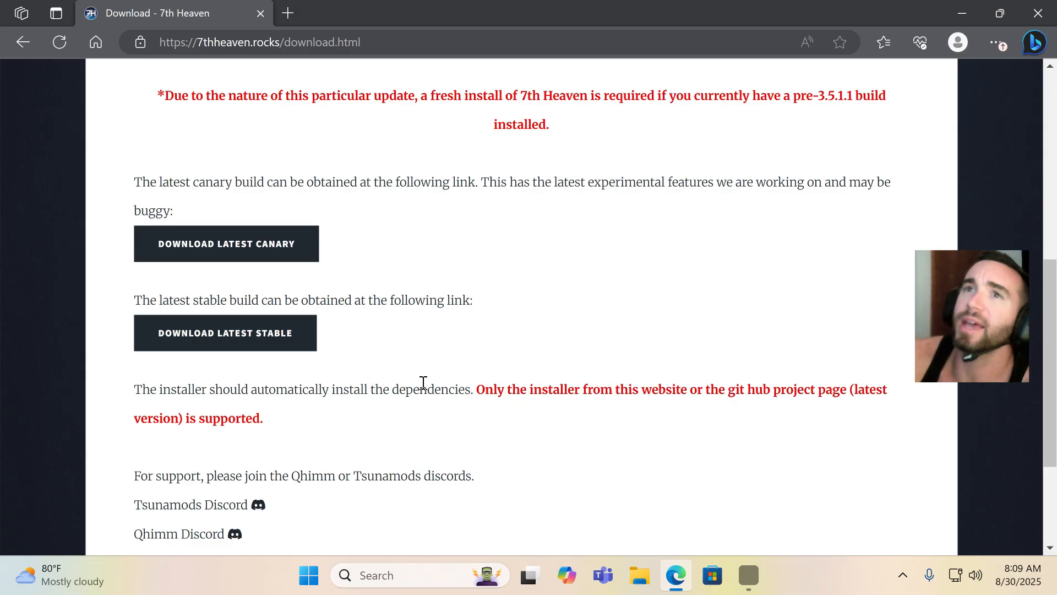
scroll(423, 381, "up", 1)
left_click(203, 417)
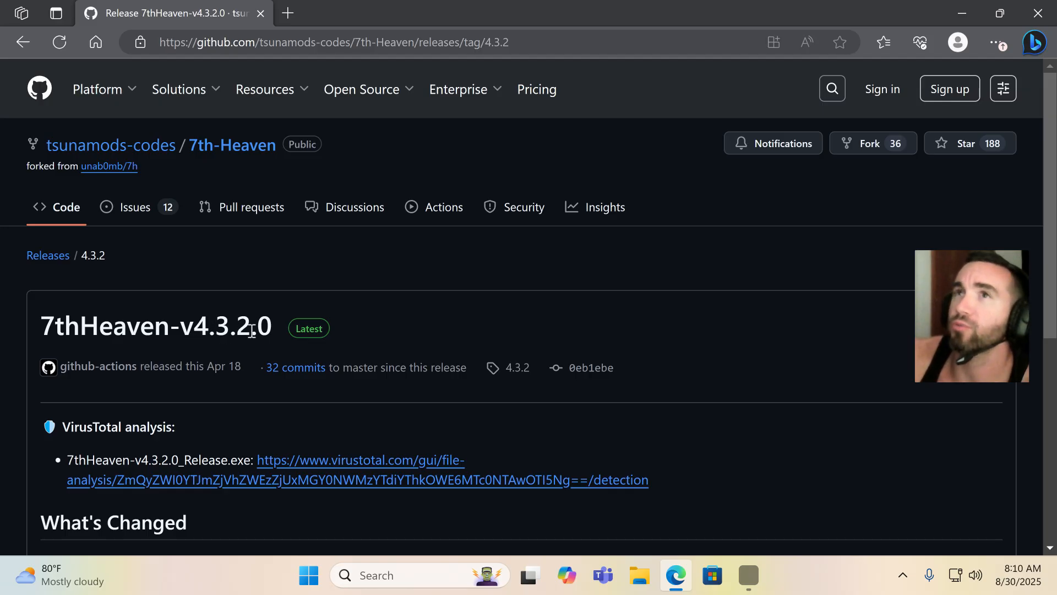
Step: Review the 7thHeaven-v4.3.2.0 release notes on GitHub and download 7thHeaven-v4.3.2.0_Release.exe from the assets
scroll(205, 307, "down", 1)
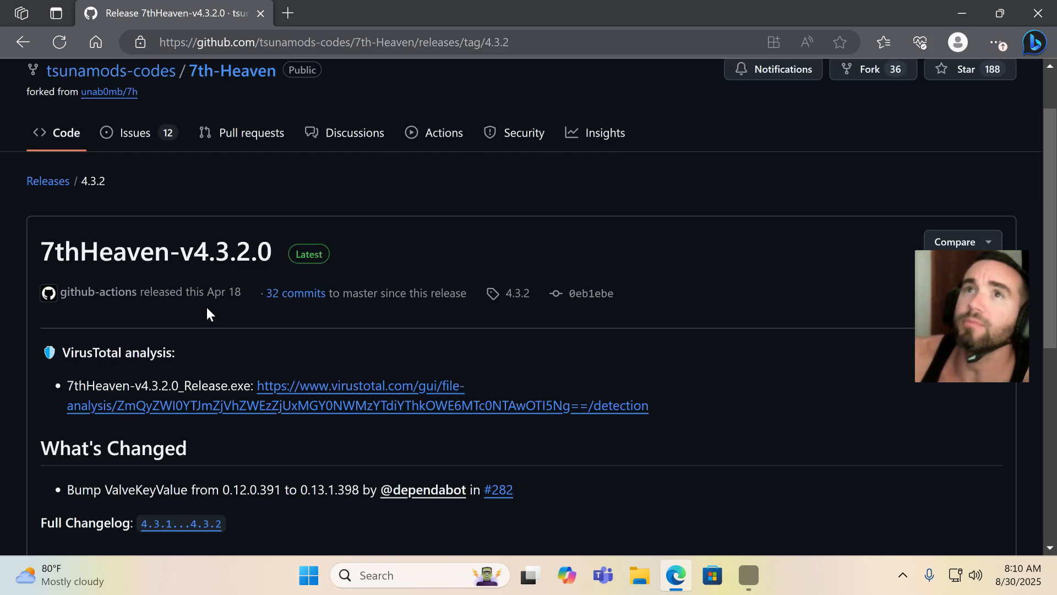
scroll(118, 323, "down", 1)
scroll(542, 335, "up", 2)
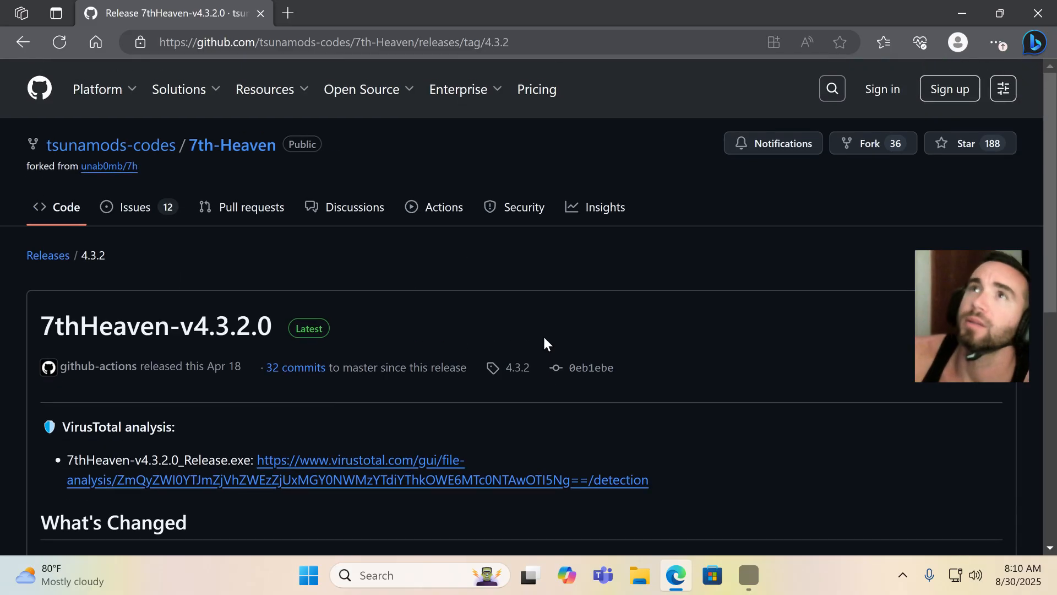
scroll(543, 335, "down", 3)
scroll(545, 344, "down", 2)
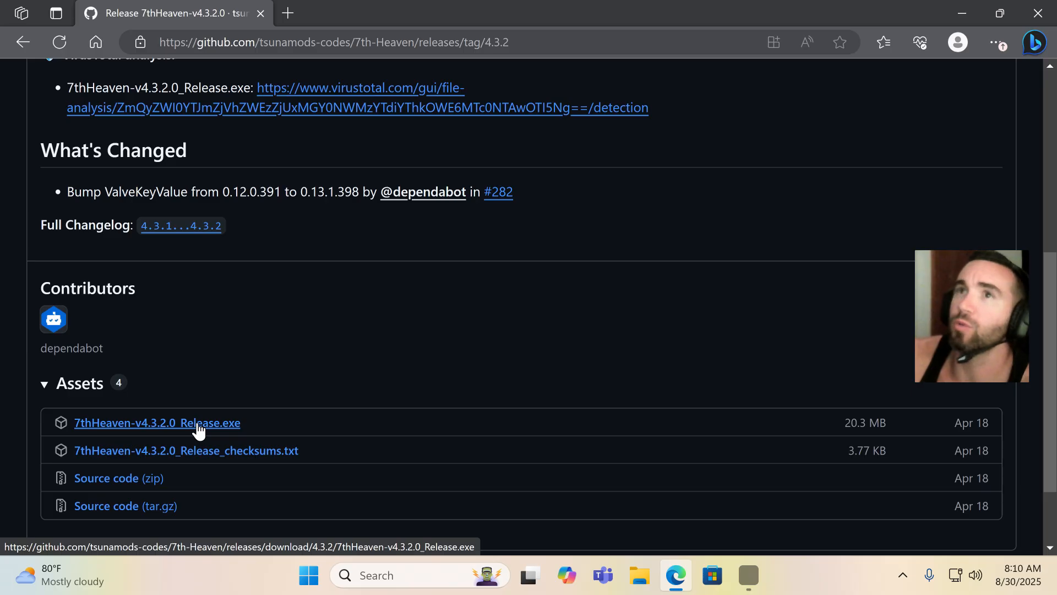
left_click(182, 428)
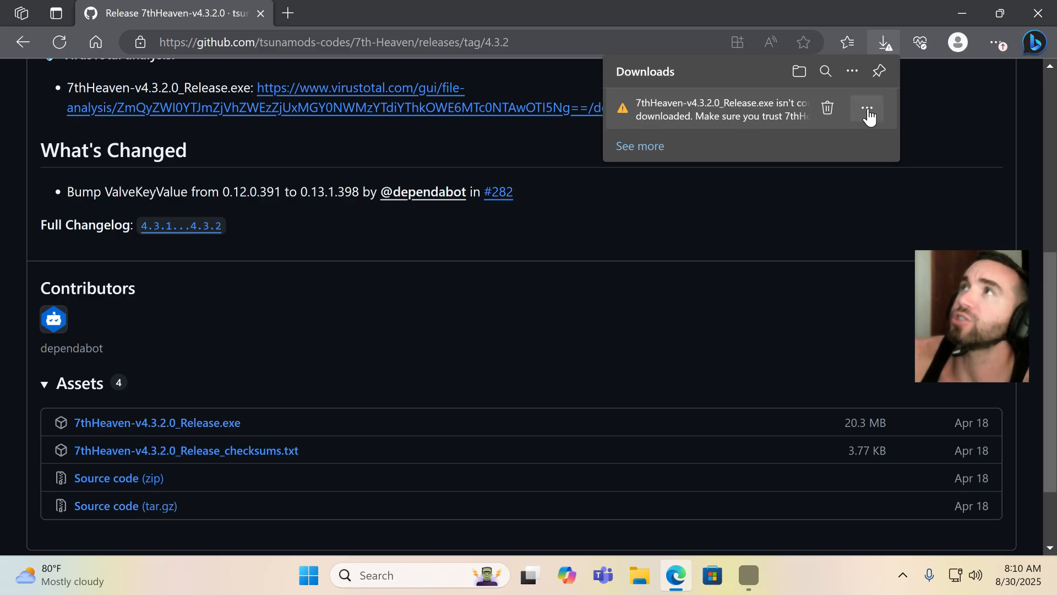
left_click(640, 146)
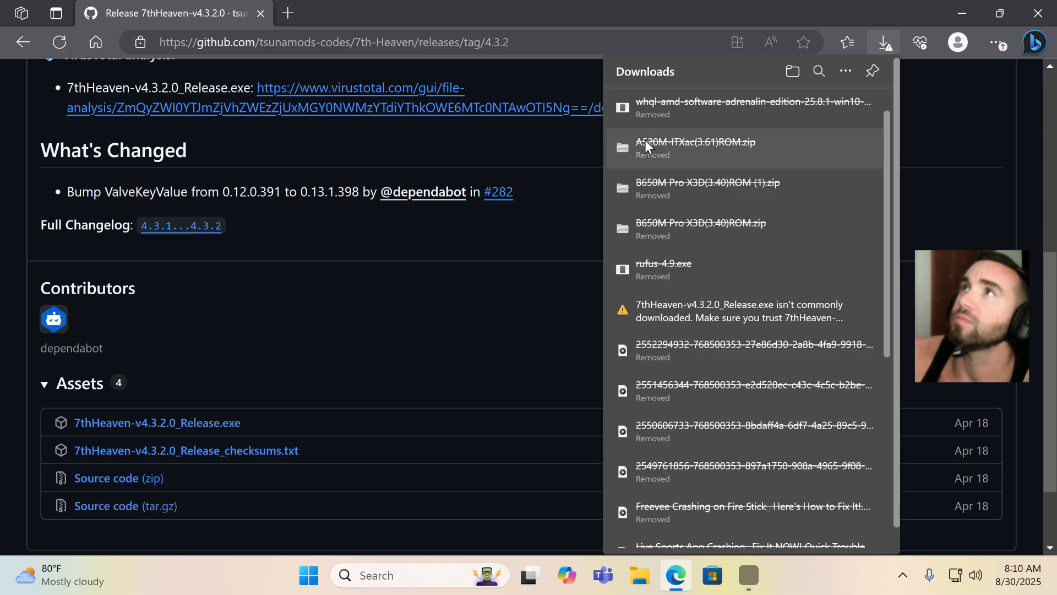
mouse_move(708, 299)
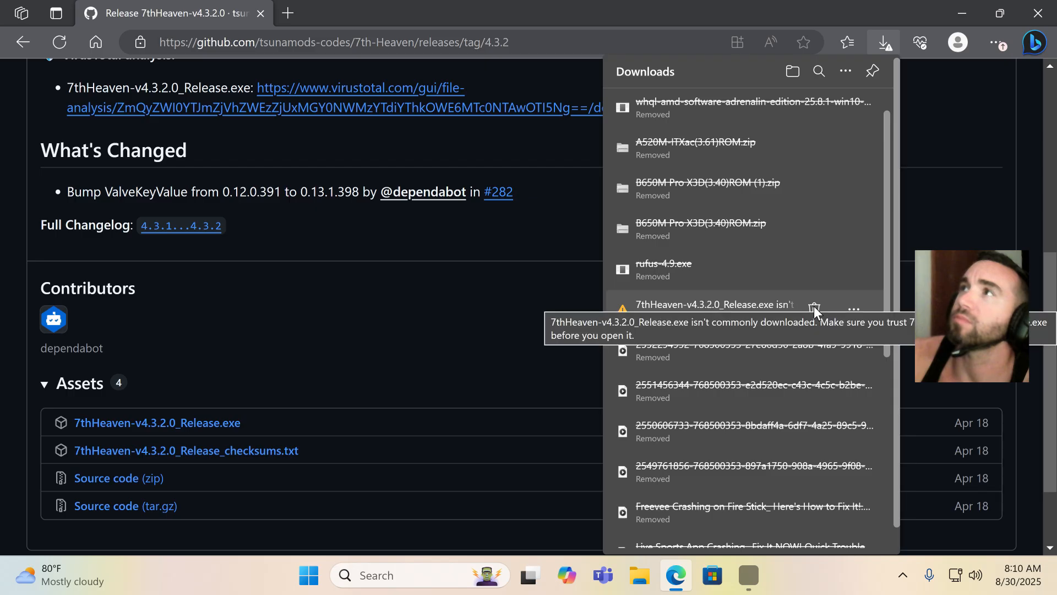
left_click(851, 308)
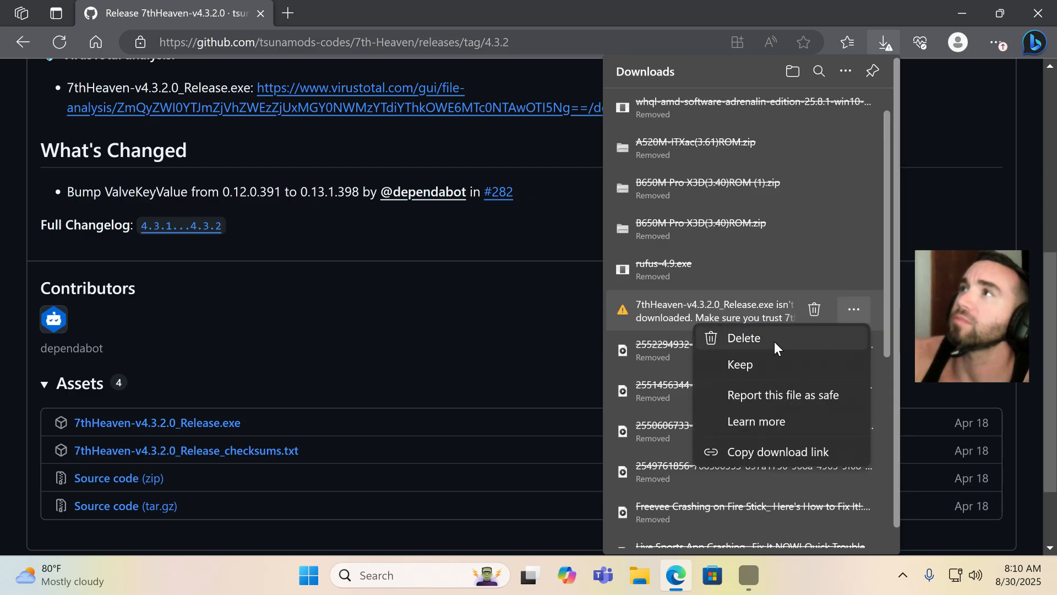
left_click(758, 448)
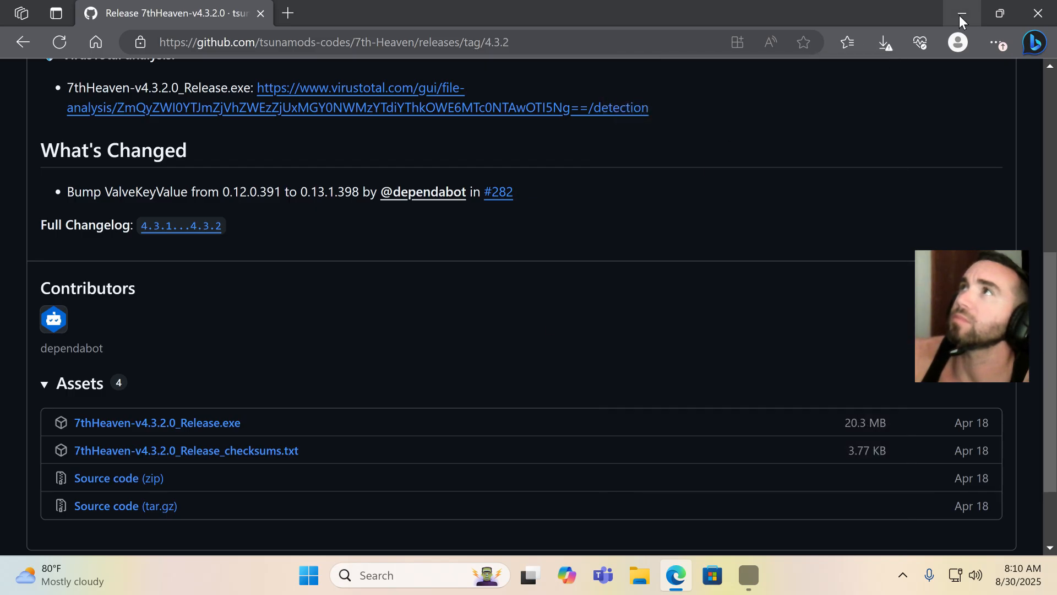
Step: Keep the flagged 7thHeaven-v4.3.2.0_Release.exe download anyway despite the SmartScreen trust warning
left_click(886, 40)
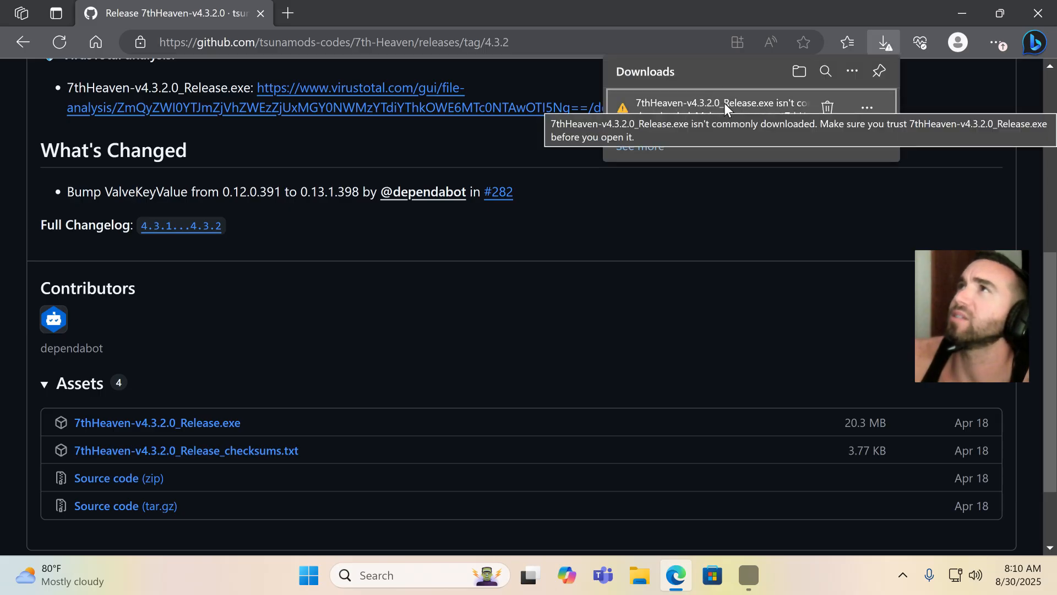
left_click(865, 107)
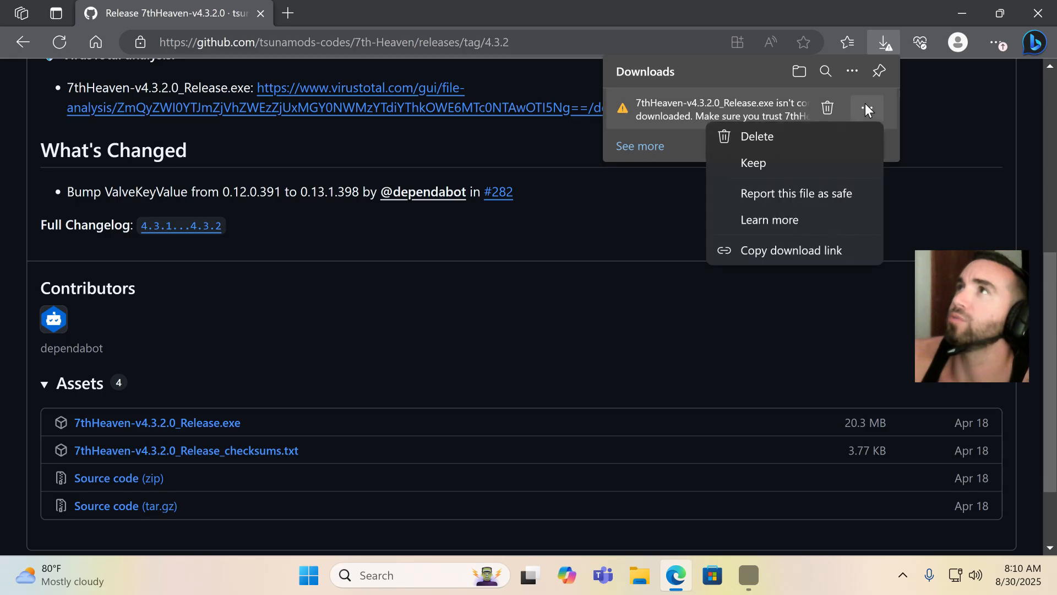
left_click(751, 164)
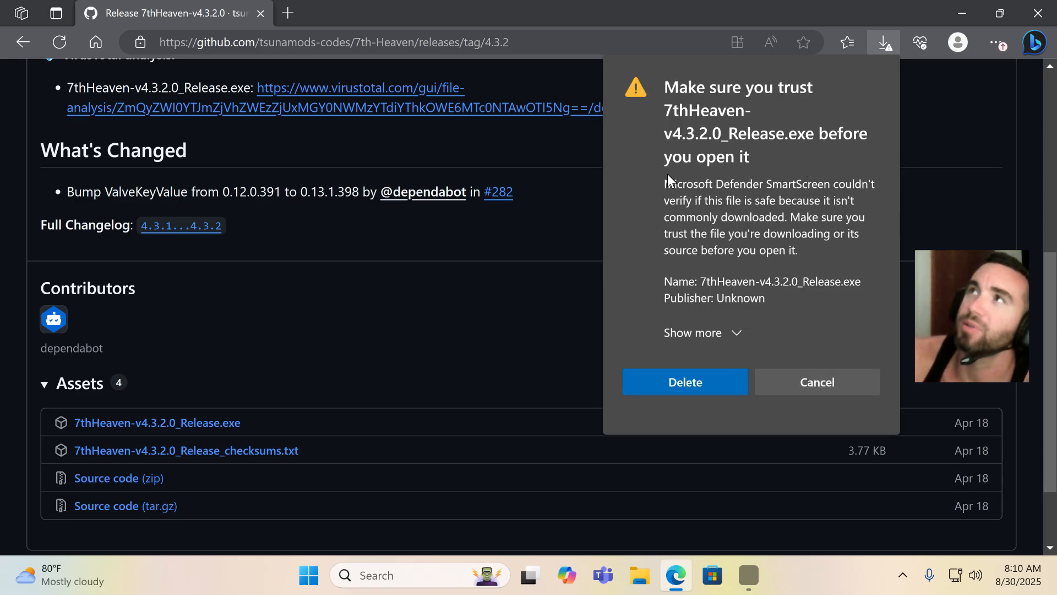
left_click(736, 332)
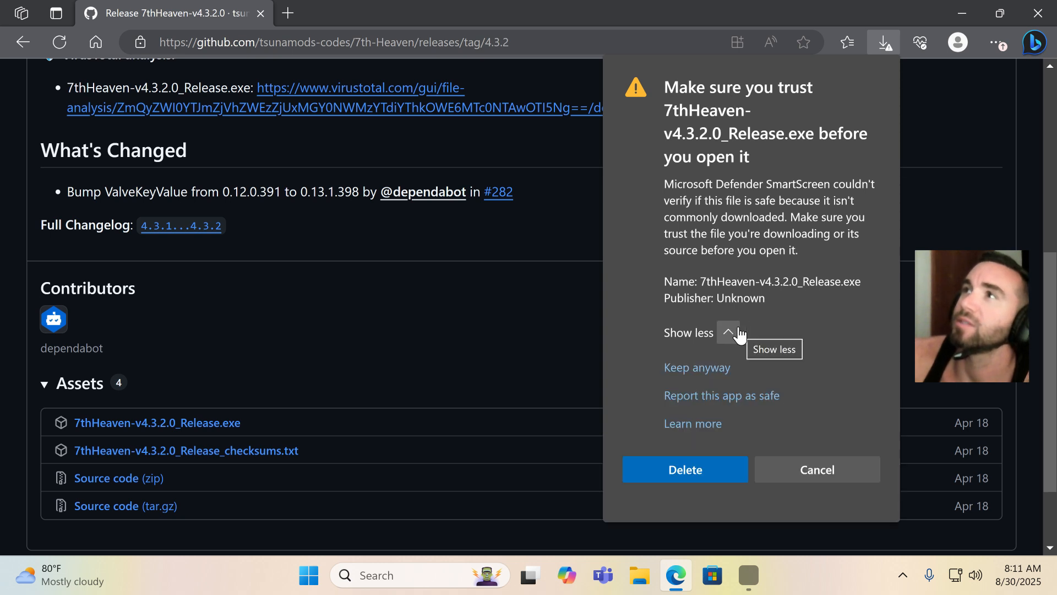
left_click(707, 368)
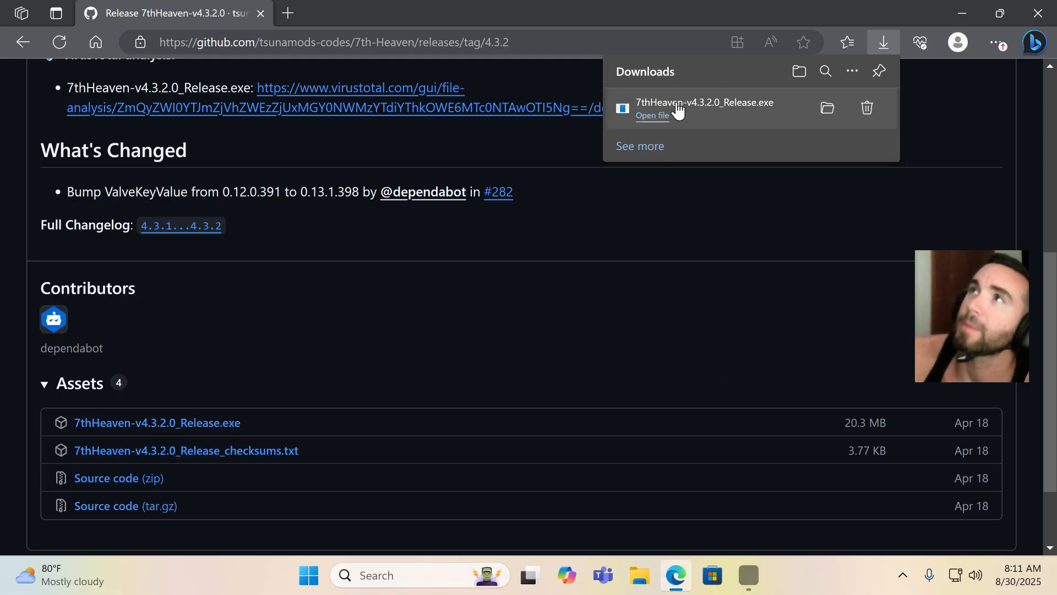
Step: Run the downloaded 7th Heaven installer and accept the default destination folder
left_click(657, 120)
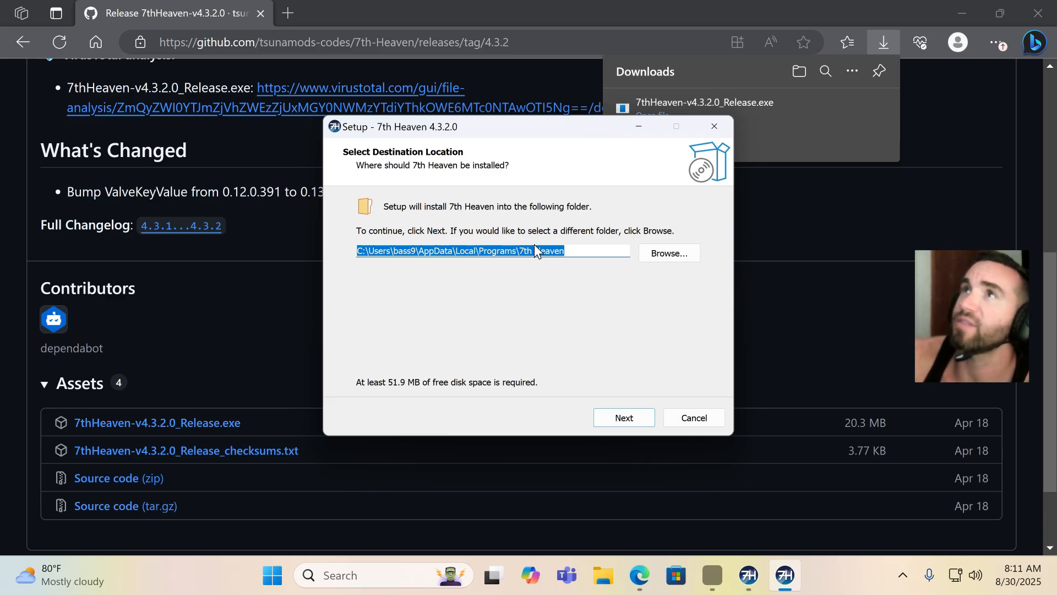
left_click(664, 253)
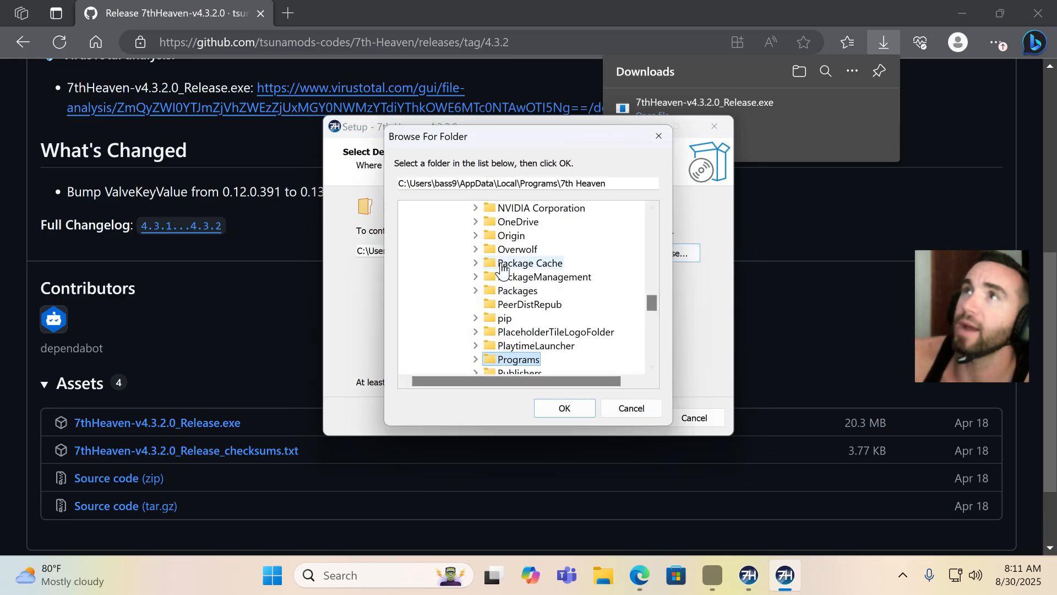
left_click(630, 407)
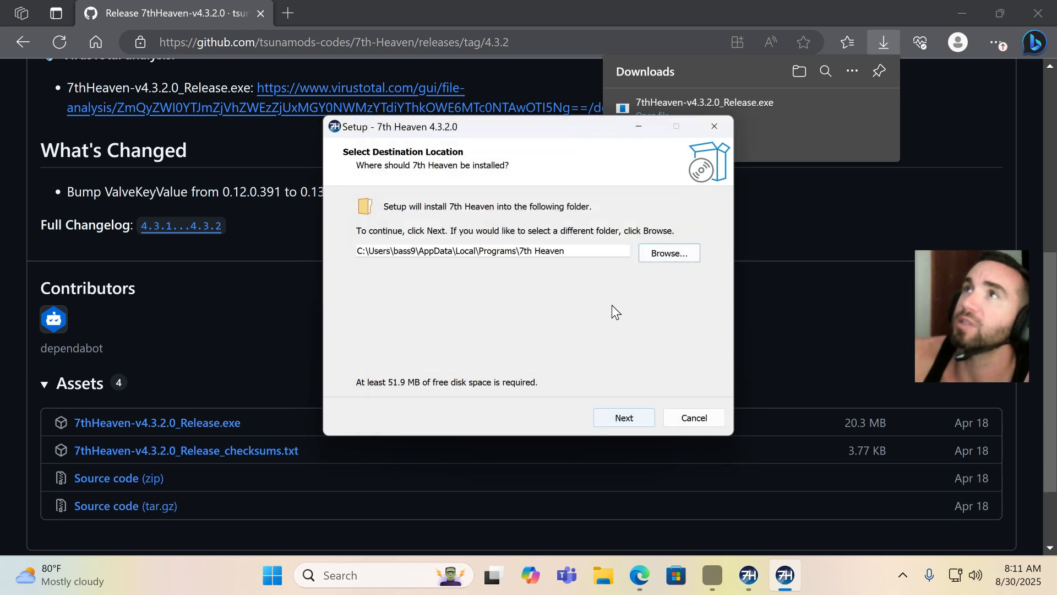
left_click(623, 418)
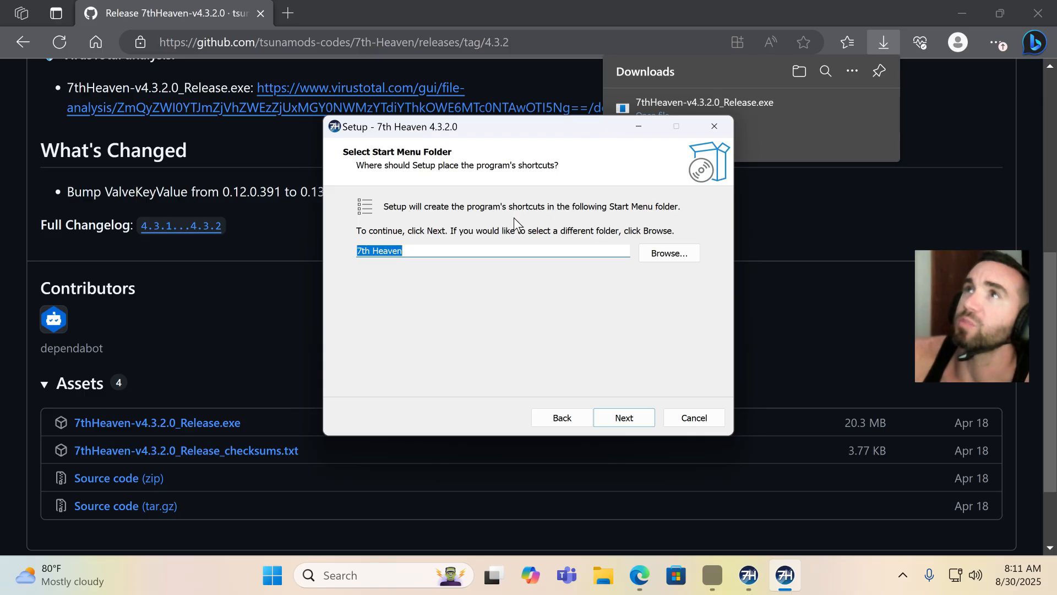
Step: Install 7th Heaven with the default Start Menu folder and a desktop shortcut, and launch it on finishing setup
left_click(622, 417)
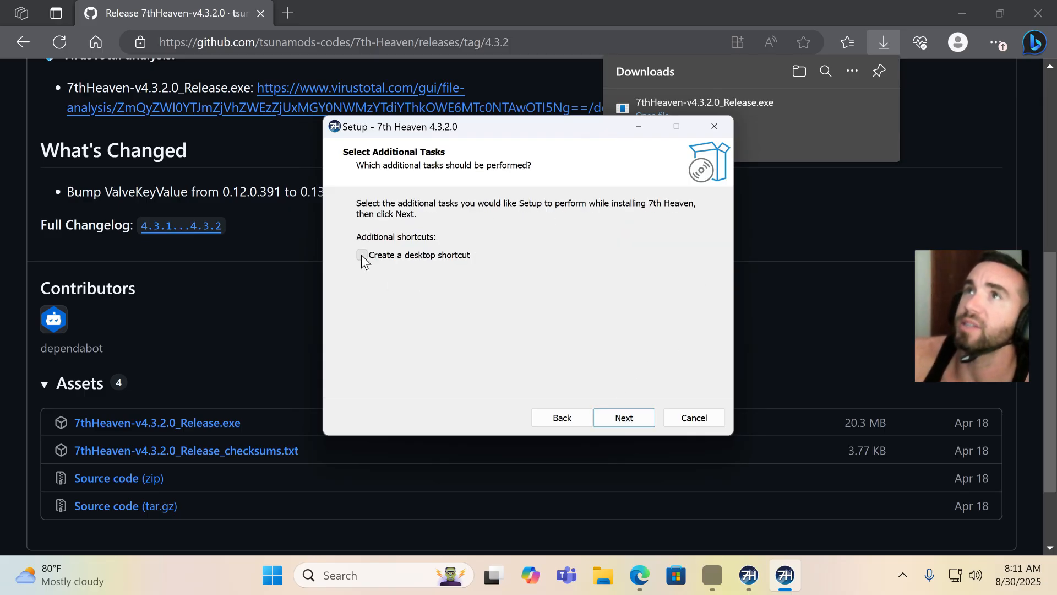
left_click(632, 408)
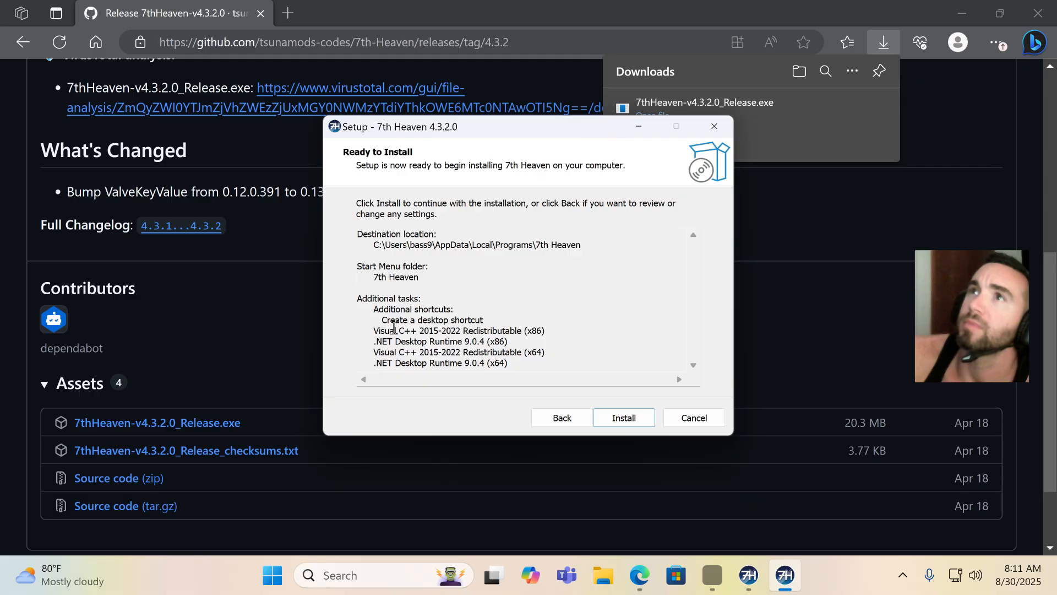
left_click(624, 417)
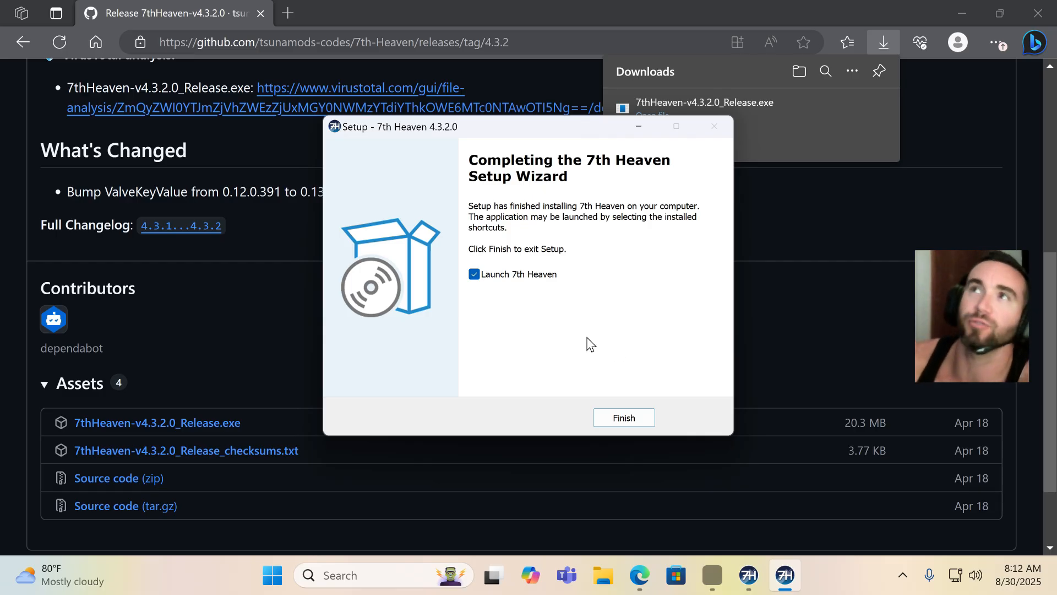
left_click(624, 418)
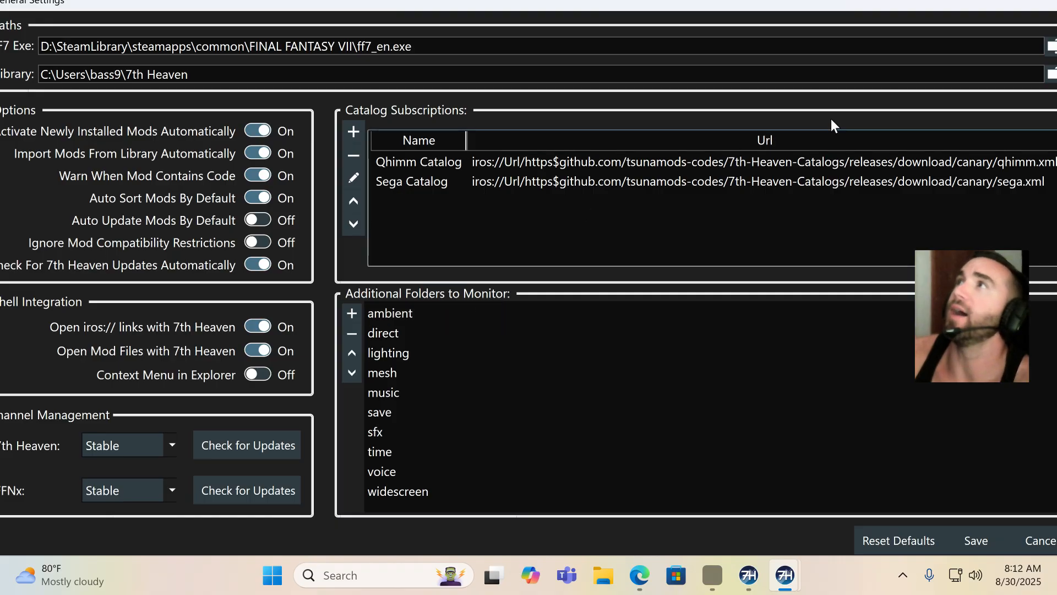
Step: Review the initial General Settings of 7th Heaven and close them with the default options kept
left_click_drag(897, 1, 789, 67)
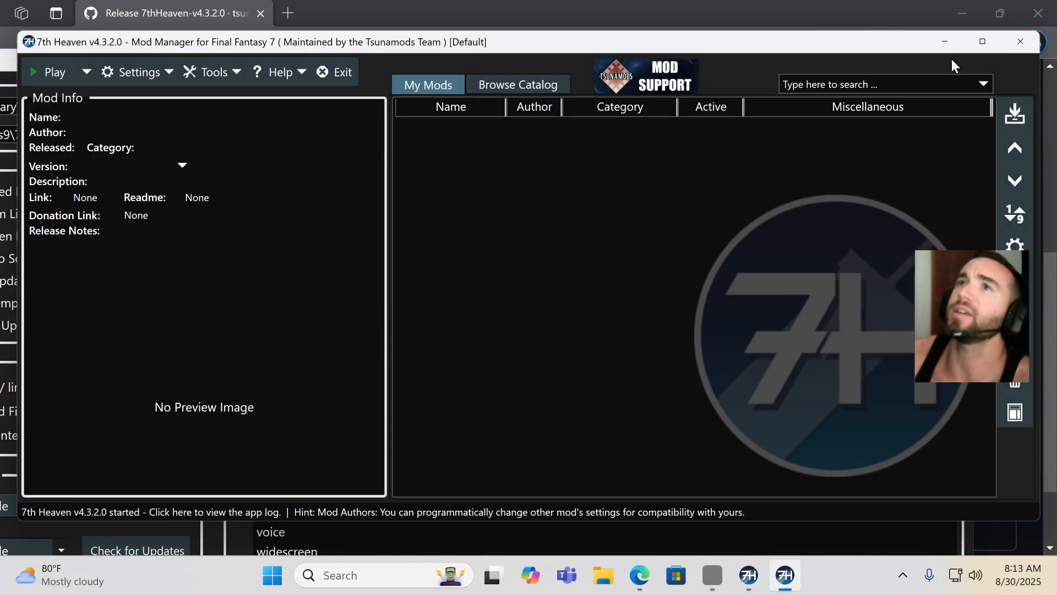
left_click(958, 59)
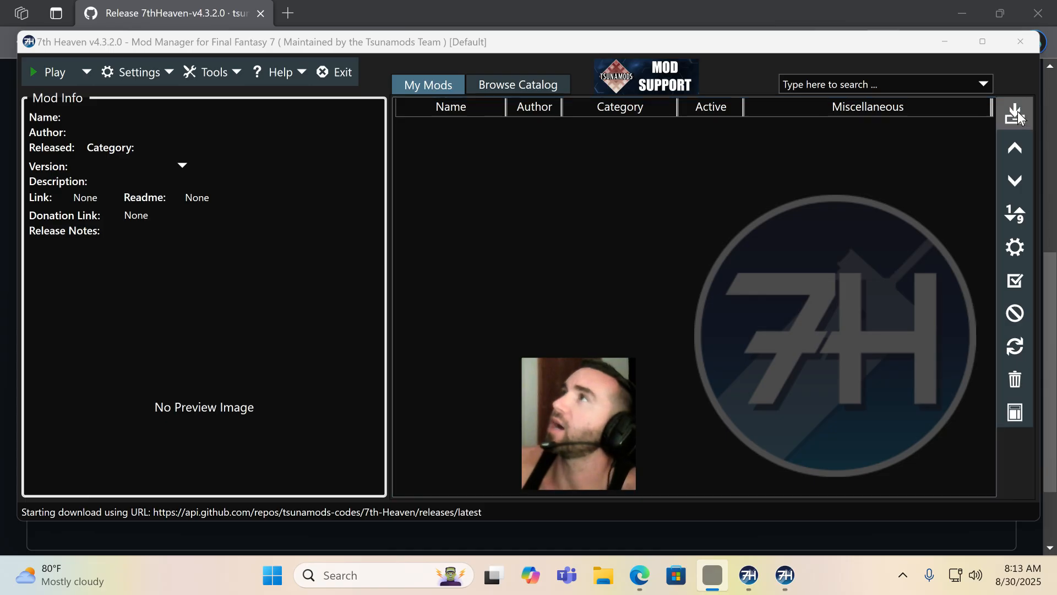
left_click(86, 70)
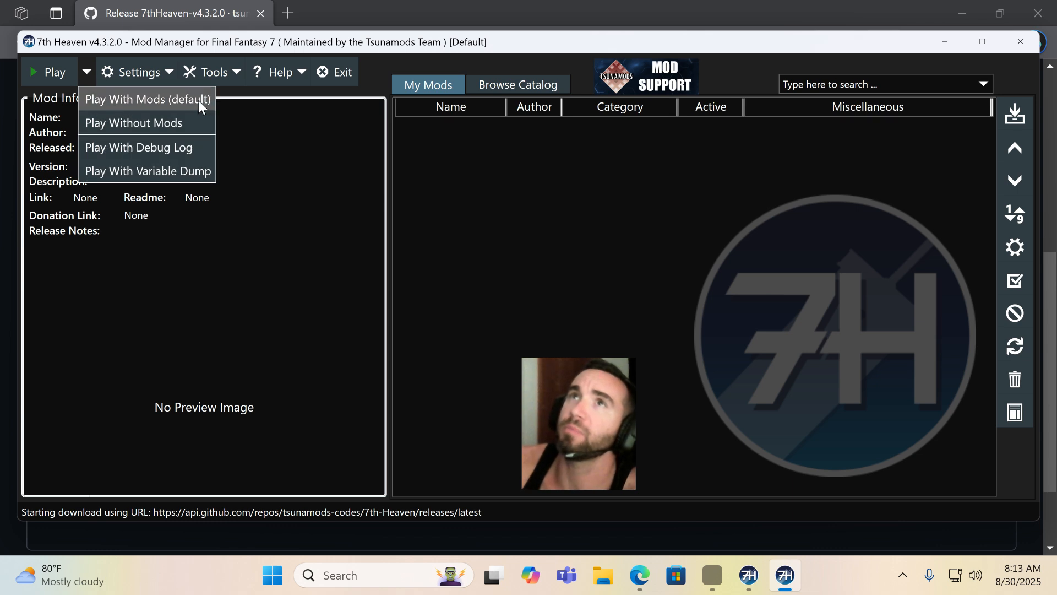
left_click(84, 65)
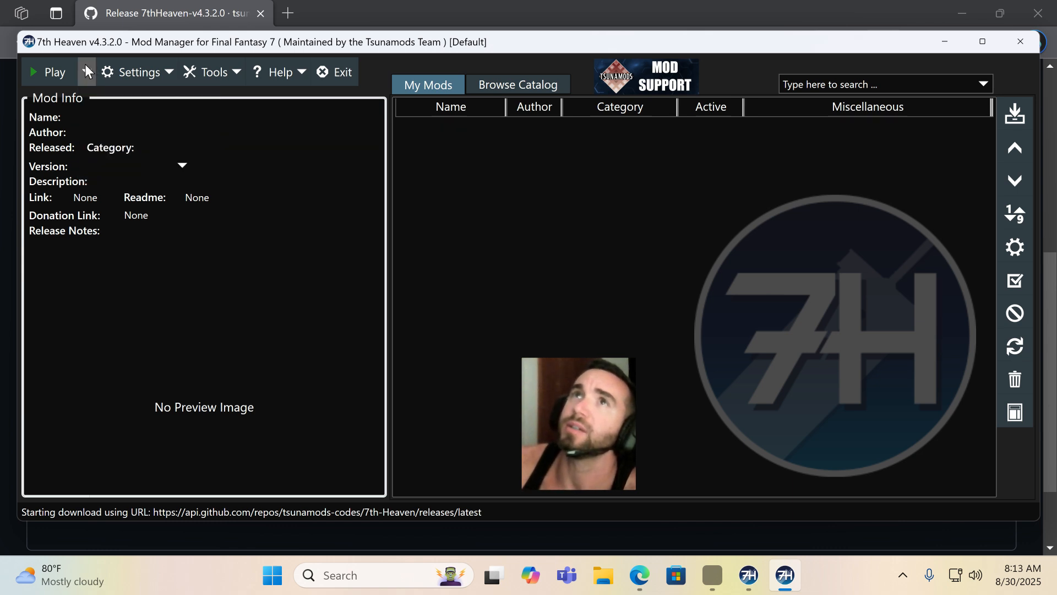
left_click(169, 71)
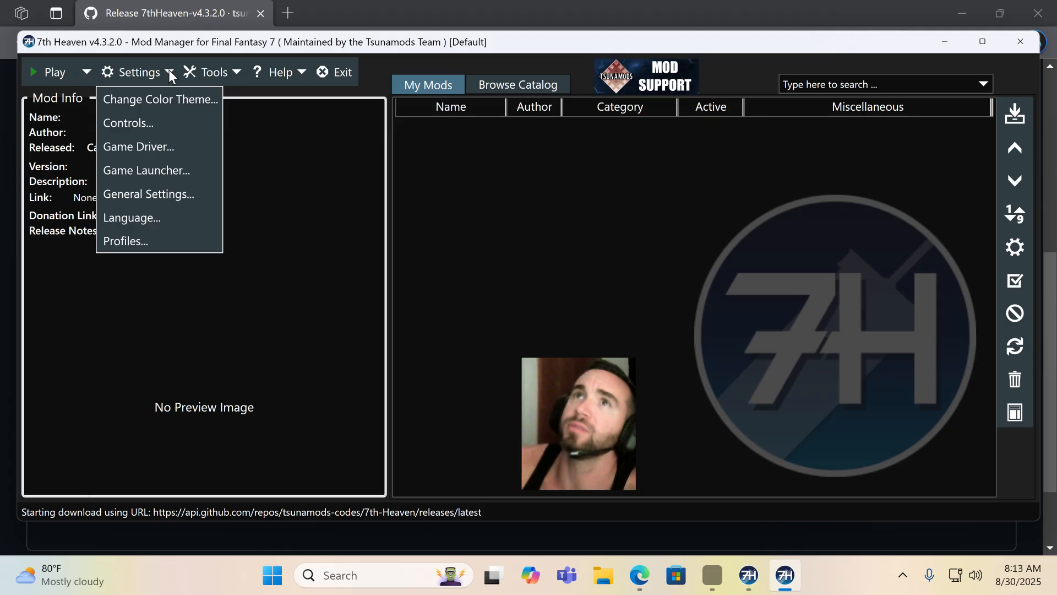
left_click(169, 69)
left_click(236, 67)
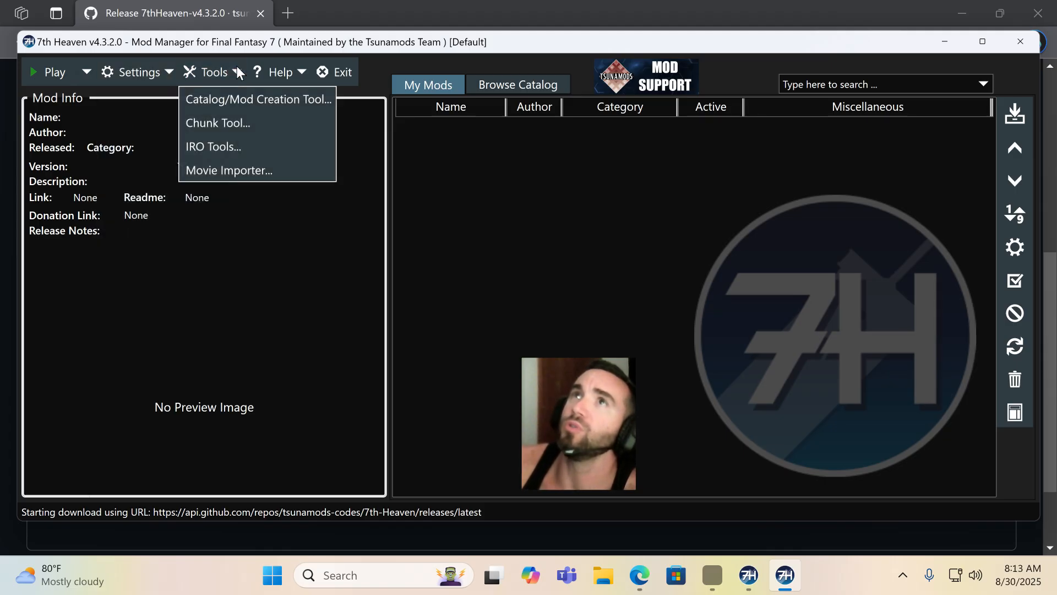
left_click(237, 66)
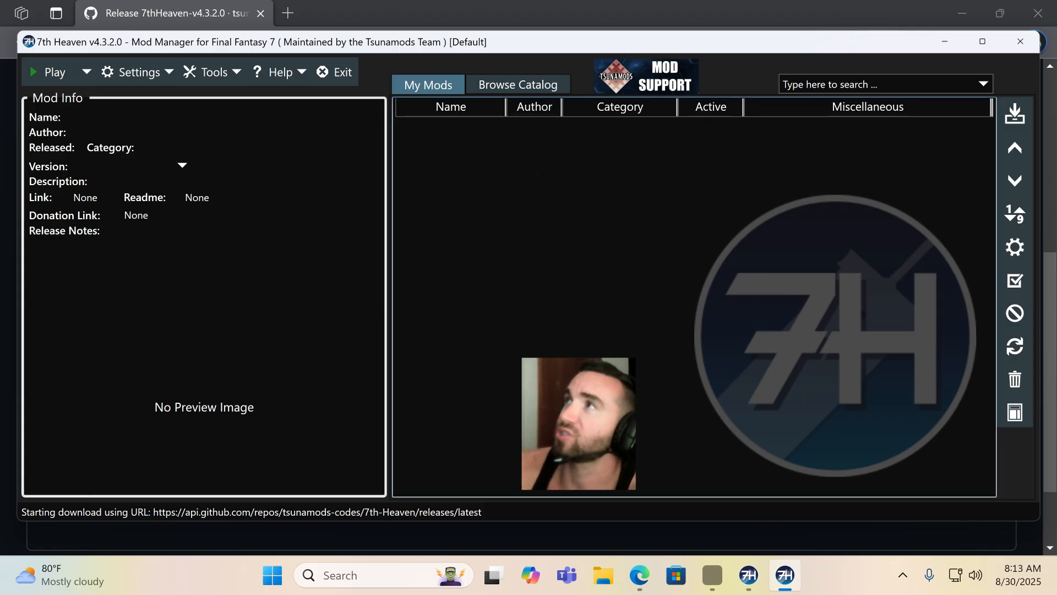
Step: Open the mod catalog and look through the available mods across the different categories
left_click(492, 86)
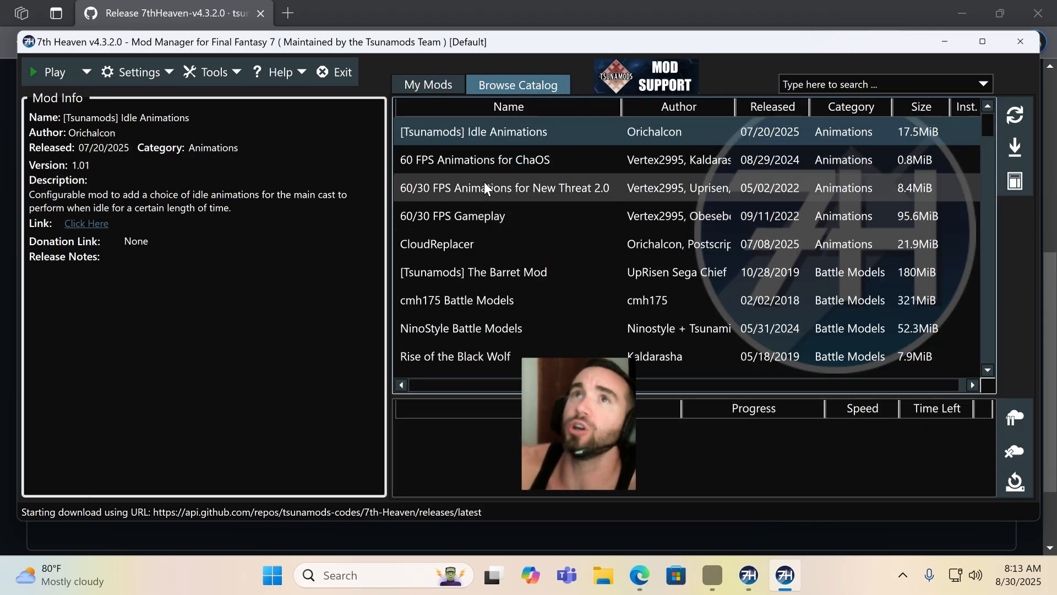
scroll(467, 143, "down", 2)
scroll(467, 143, "down", 15)
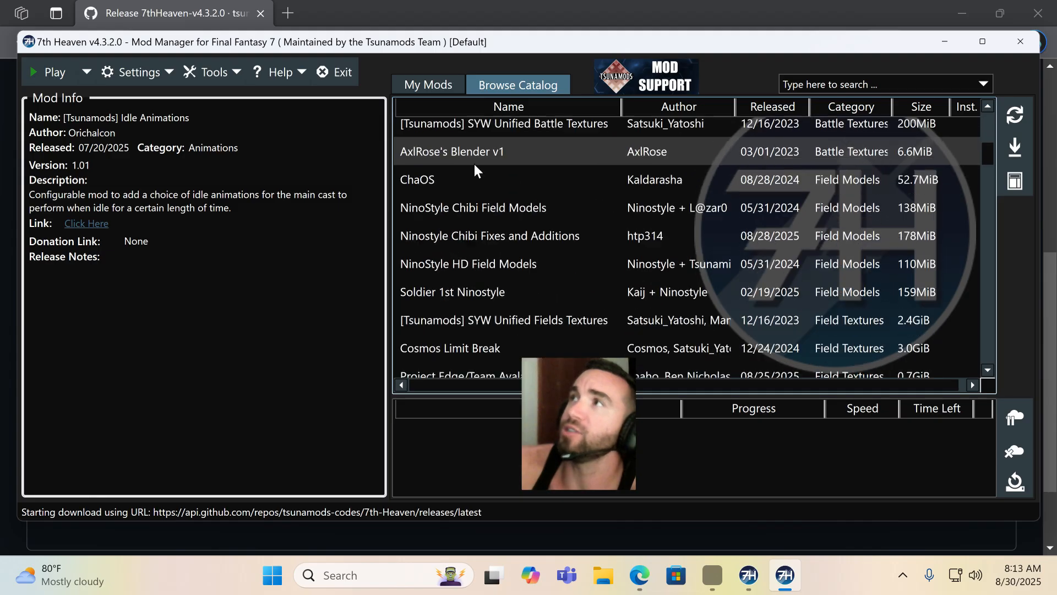
scroll(480, 188, "down", 15)
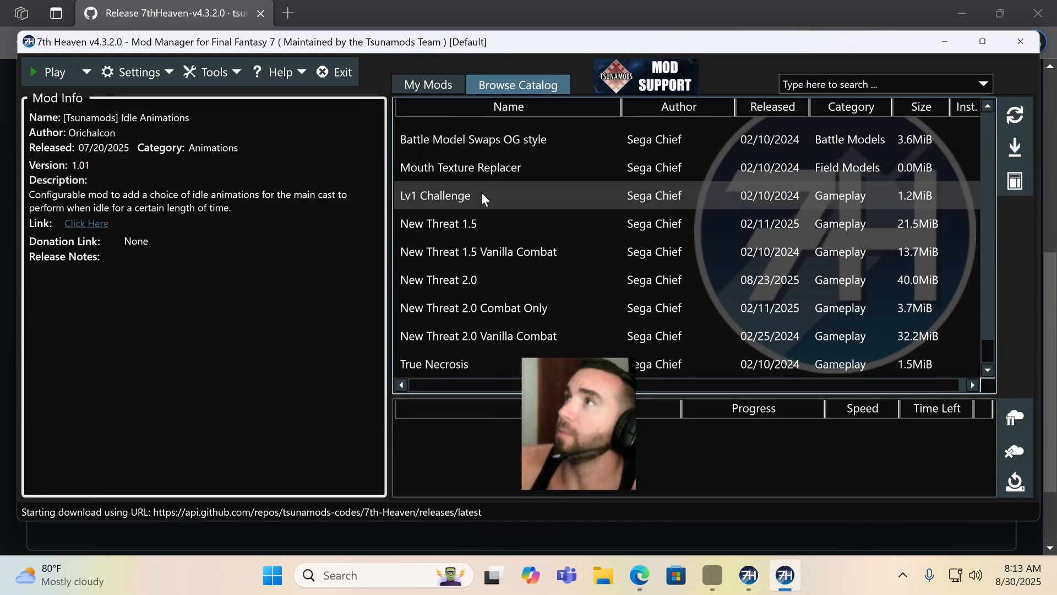
left_click_drag(988, 353, 983, 117)
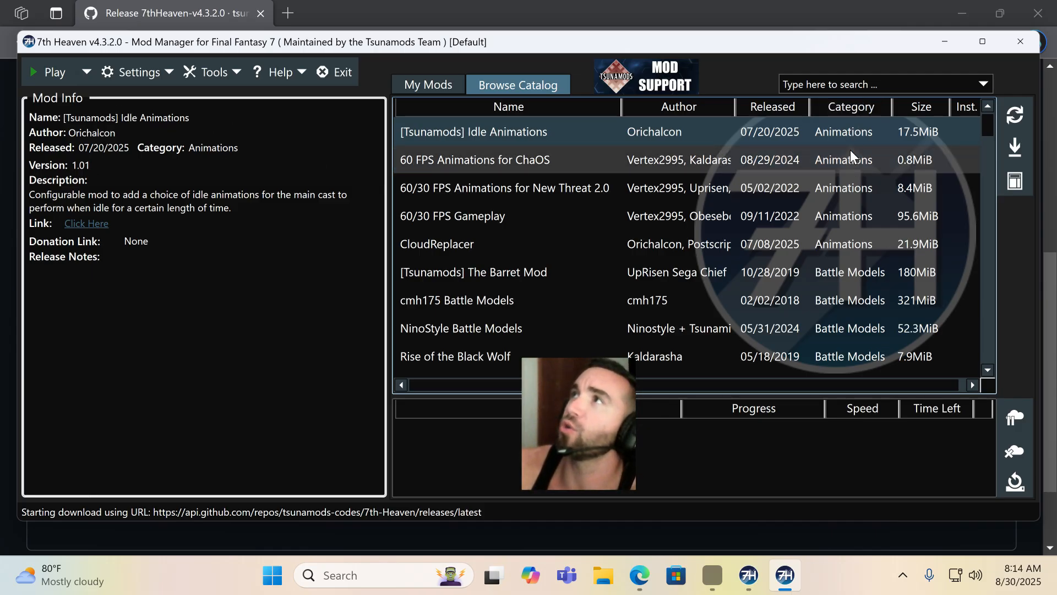
scroll(848, 230, "down", 3)
scroll(853, 209, "down", 6)
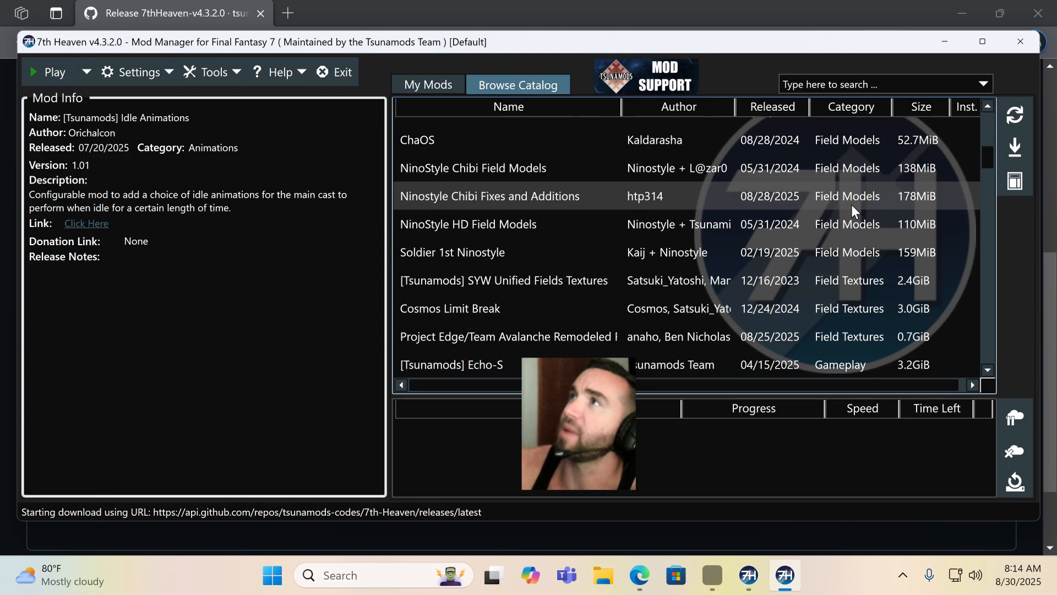
scroll(834, 242, "down", 1)
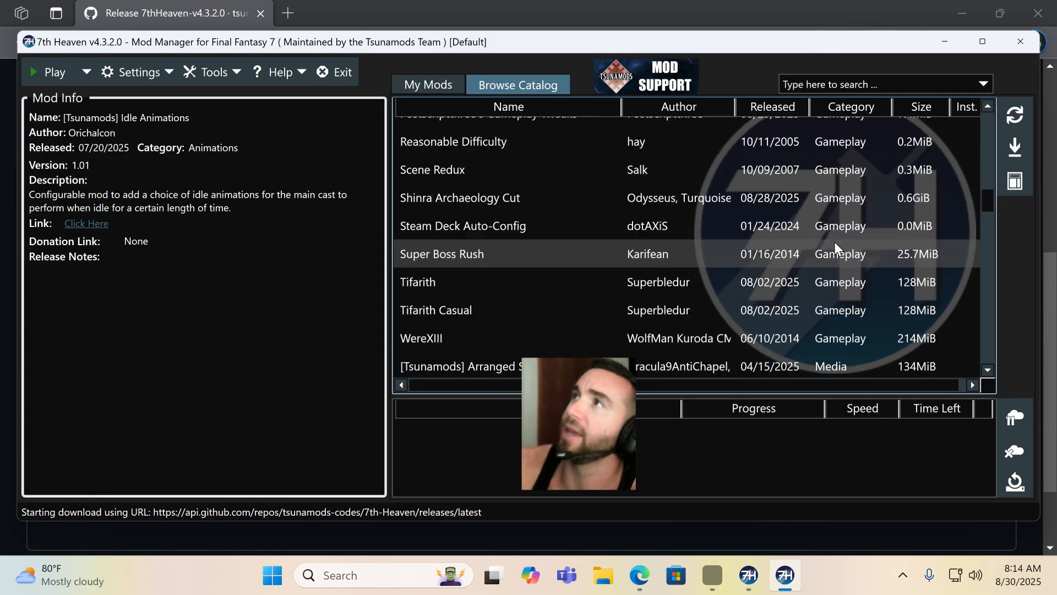
scroll(837, 246, "up", 15)
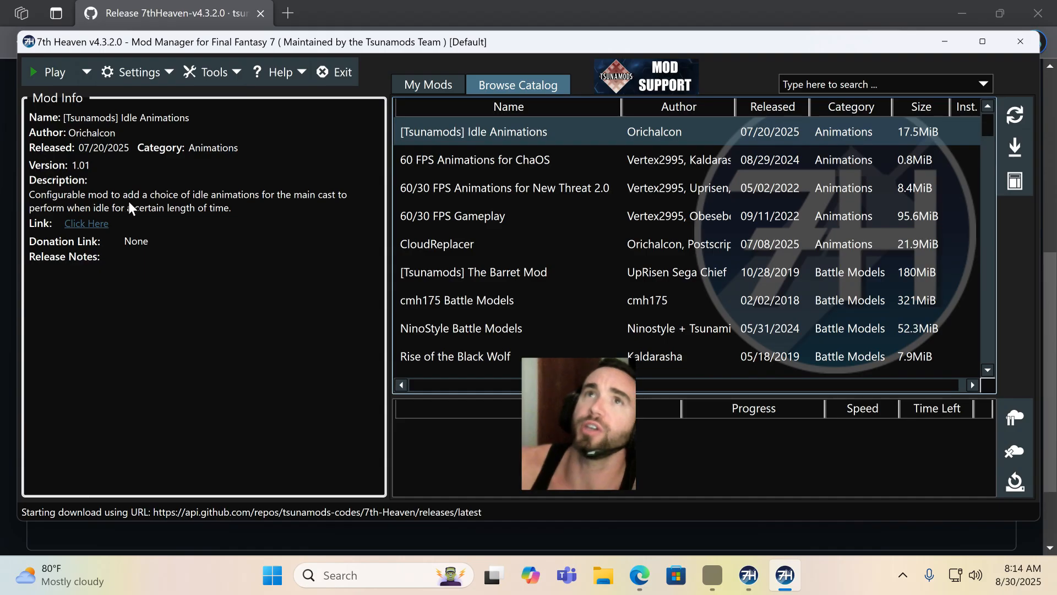
Step: Check the web link of the [Tsunamods] Idle Animations mod and close the browser
left_click(86, 225)
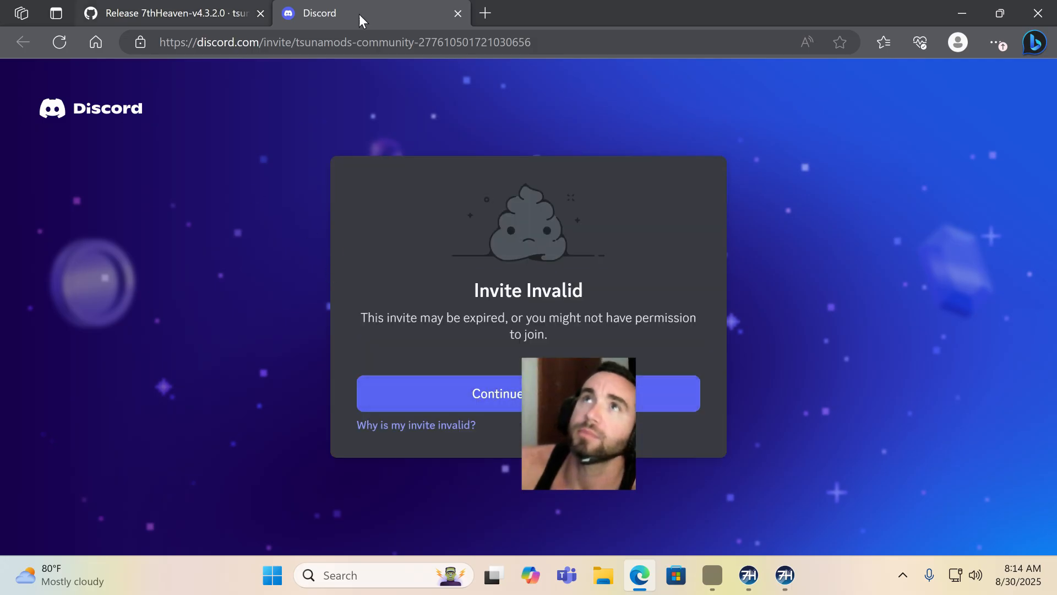
left_click(458, 12)
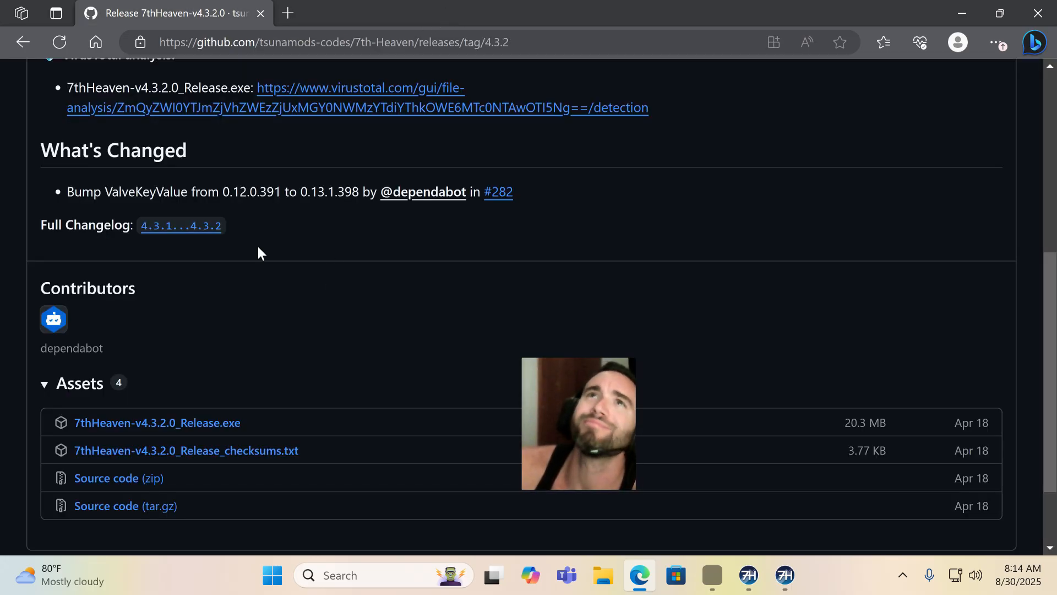
left_click(1035, 17)
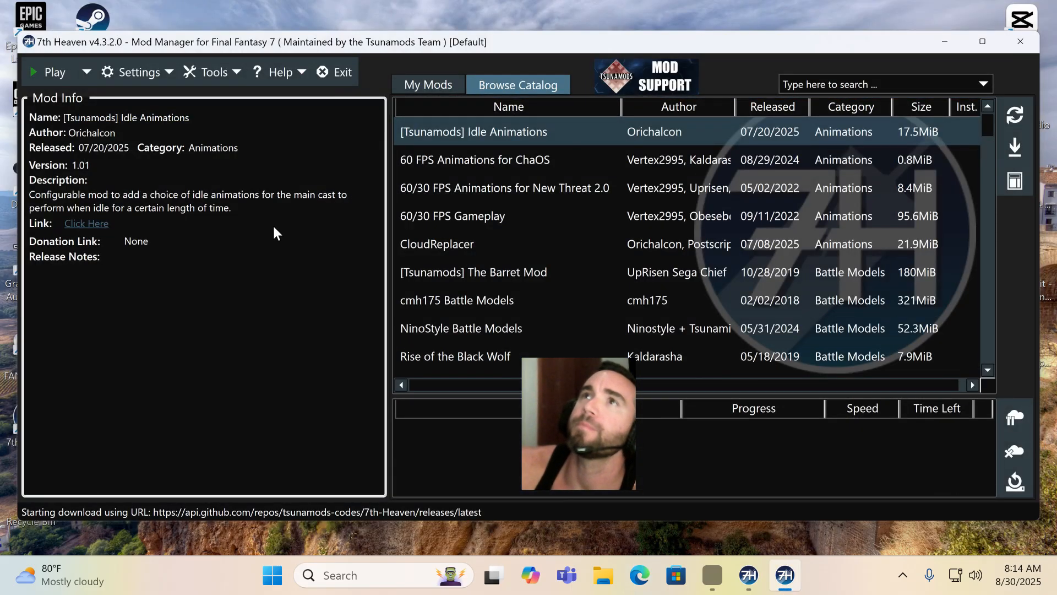
Step: Read the details of 60/30 FPS Animations for New Threat 2.0 and its linked GitHub README, closing the browser when done
left_click(472, 183)
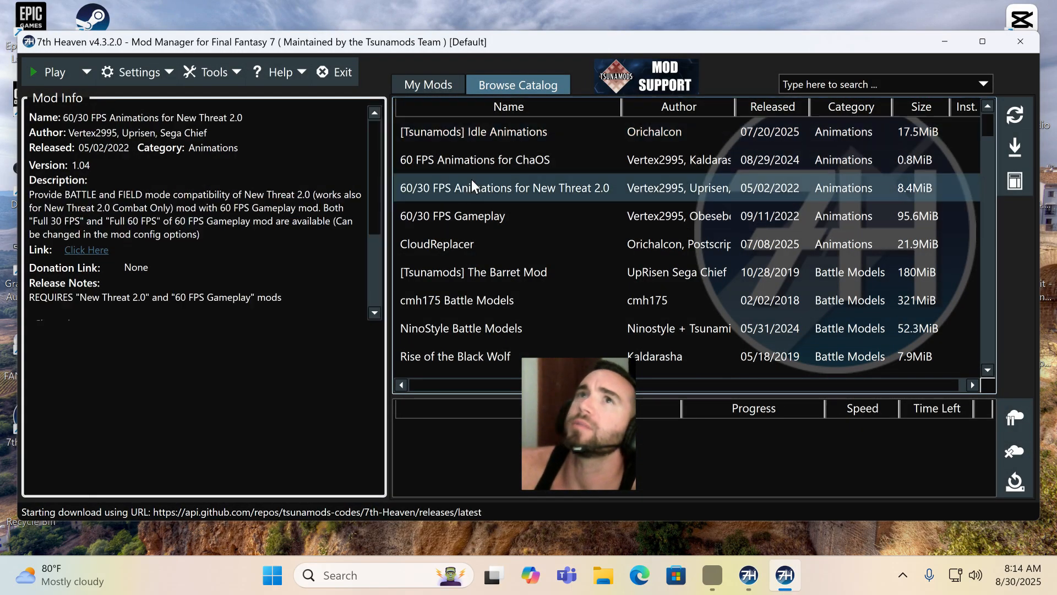
left_click(86, 250)
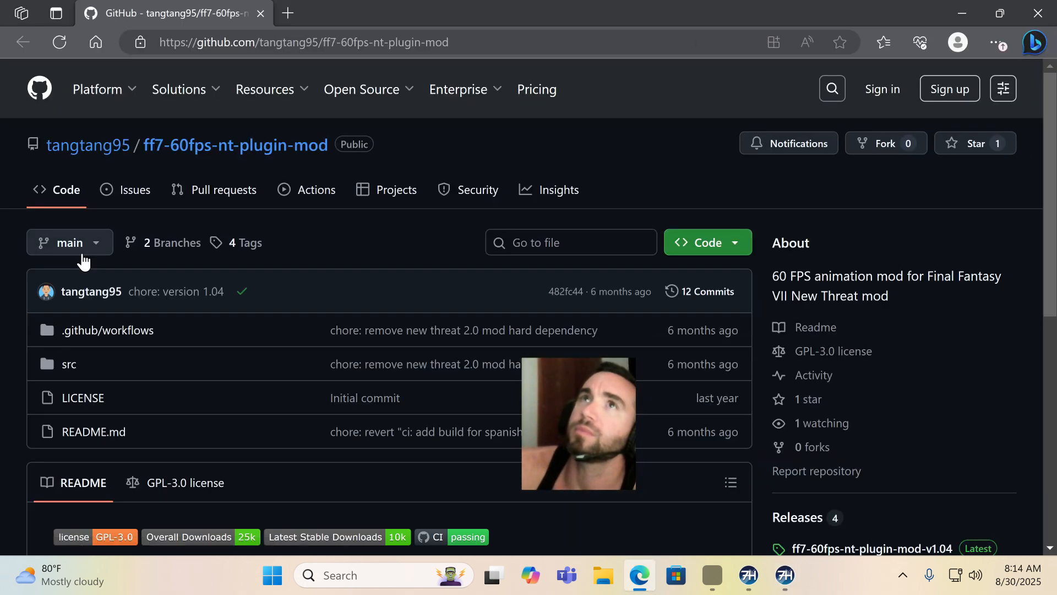
scroll(207, 299, "down", 6)
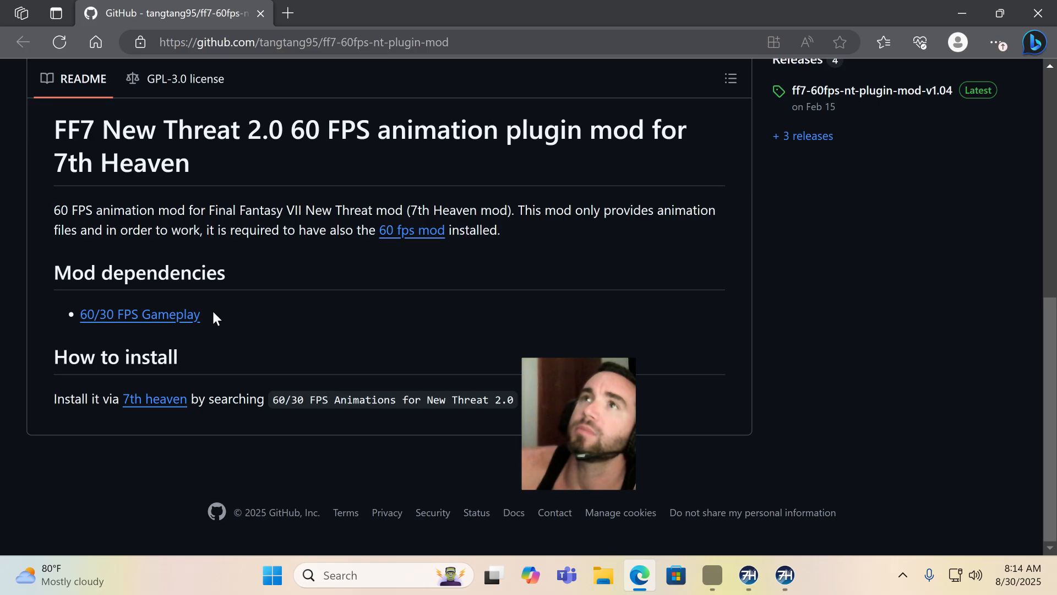
scroll(213, 313, "up", 2)
scroll(212, 312, "down", 1)
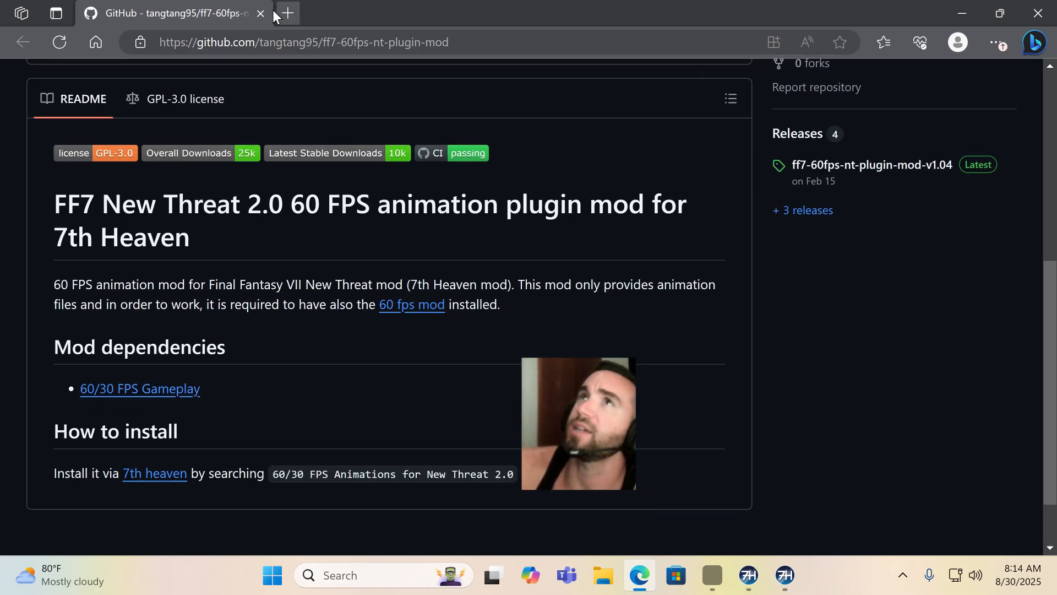
left_click(1037, 13)
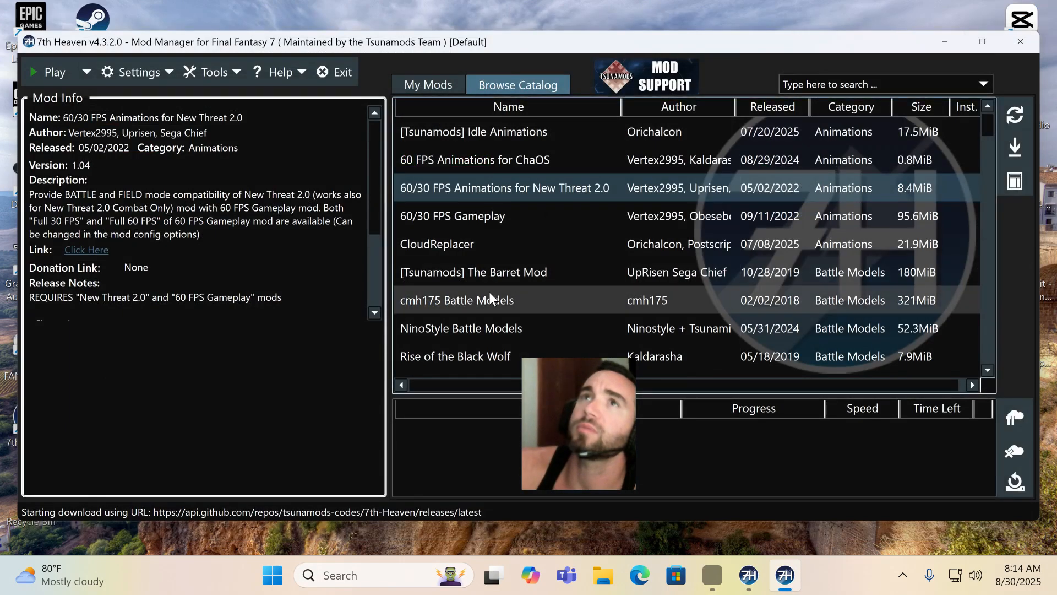
Step: View the catalog details and preview images of [Tsunamods] The Barret Mod and cmh175 Battle Models
scroll(485, 192, "down", 1)
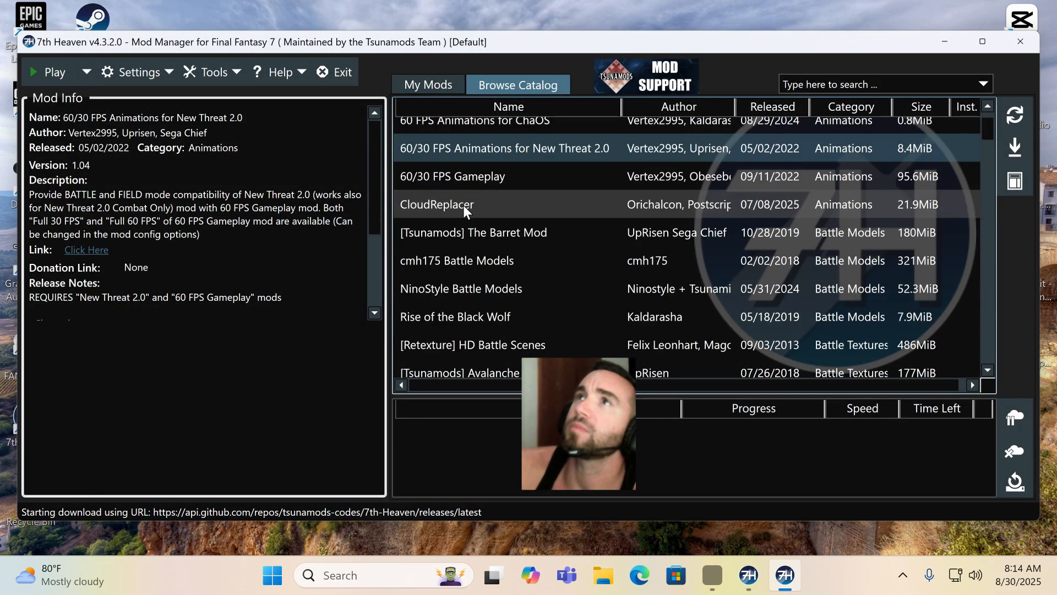
left_click(441, 229)
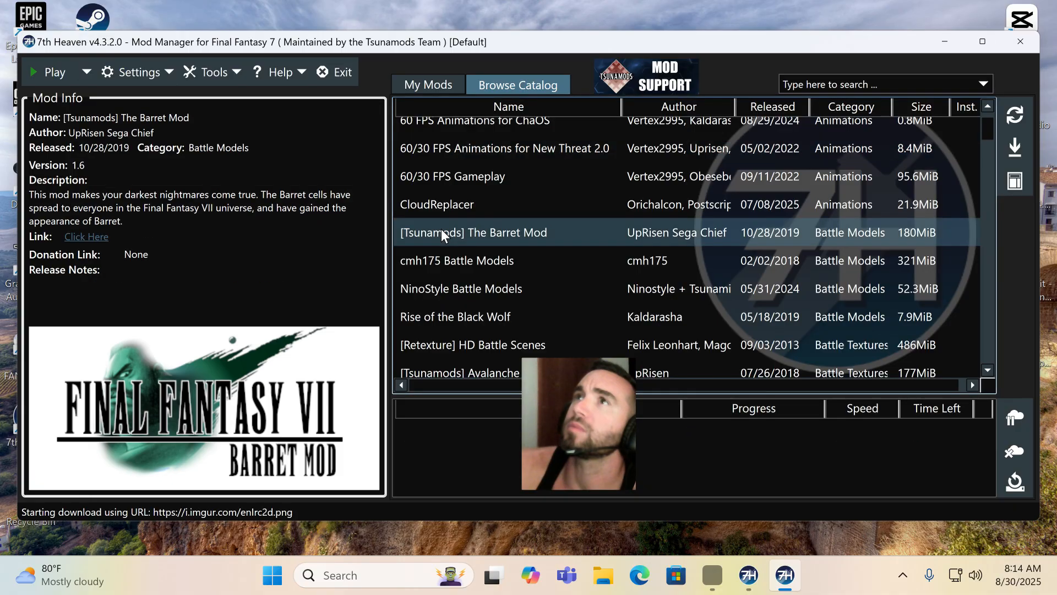
left_click(464, 256)
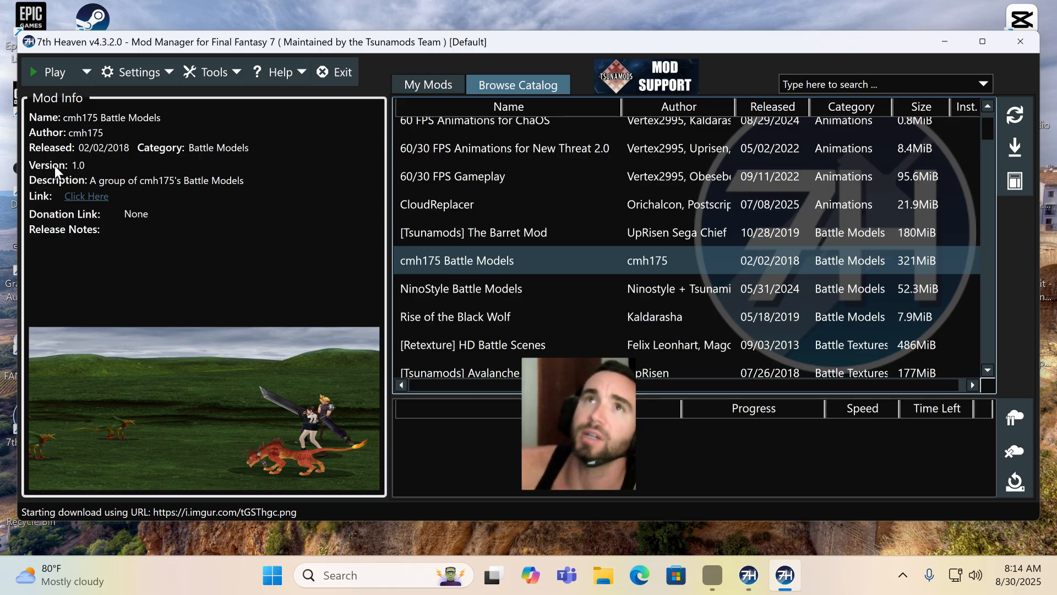
Step: Open the web link of cmh175 Battle Models, look through the forum release thread's model images, and close the browser
left_click(82, 197)
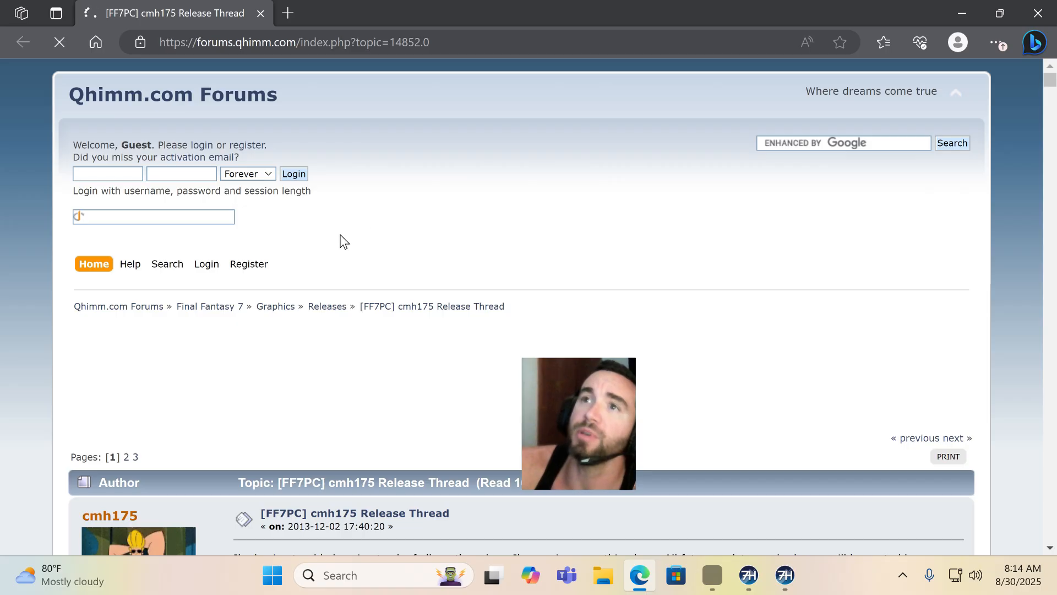
scroll(343, 243, "down", 3)
scroll(342, 237, "down", 5)
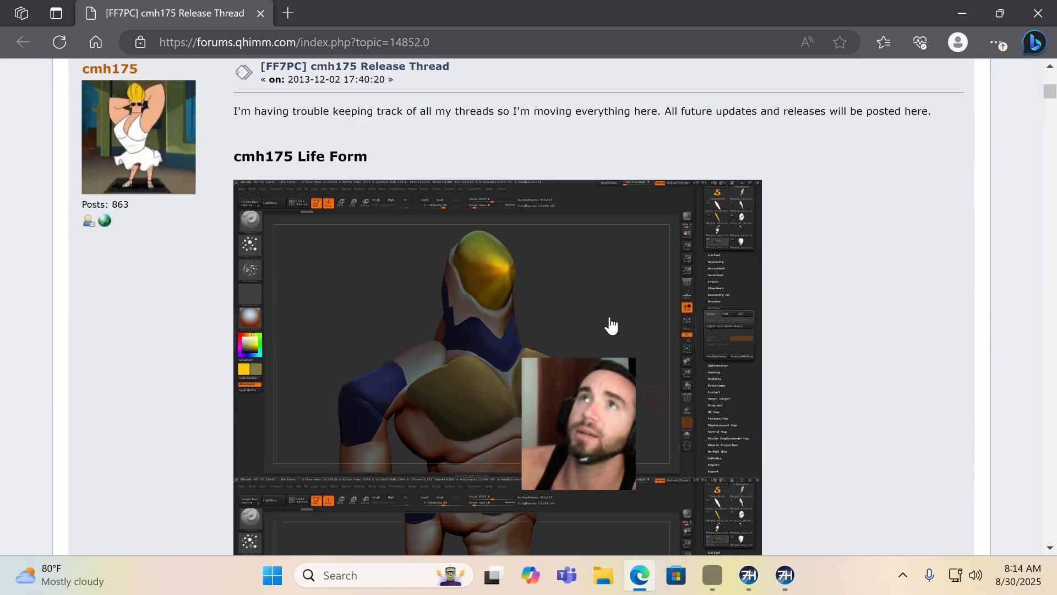
scroll(434, 361, "down", 10)
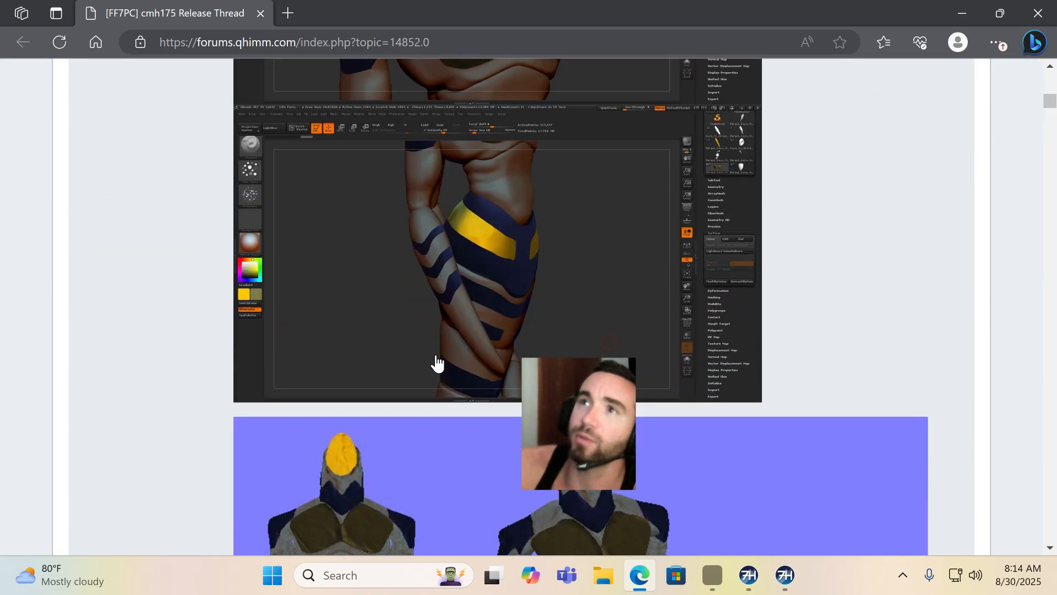
scroll(565, 306, "down", 10)
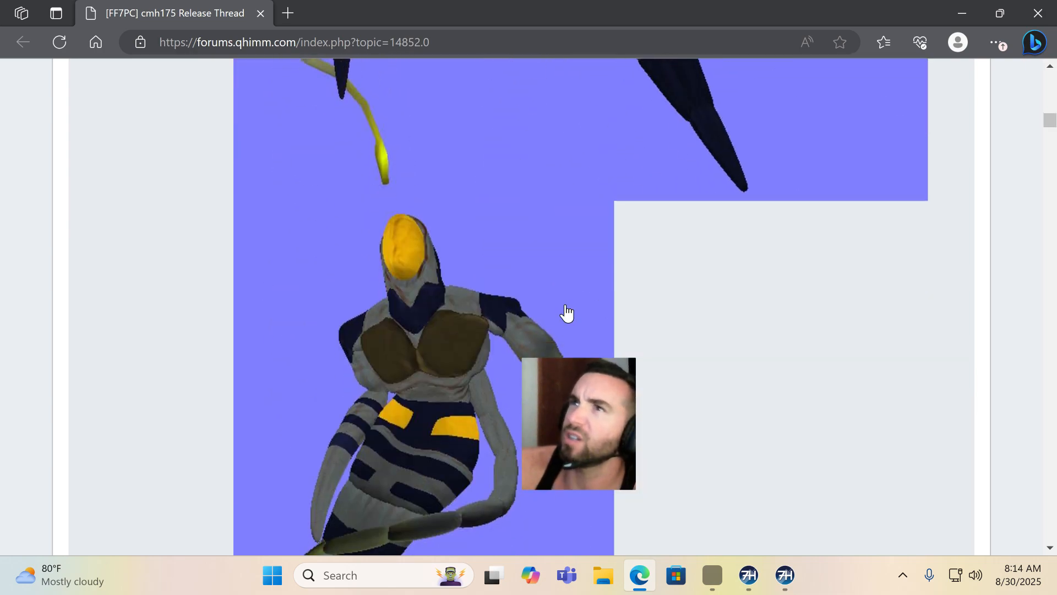
scroll(566, 313, "down", 3)
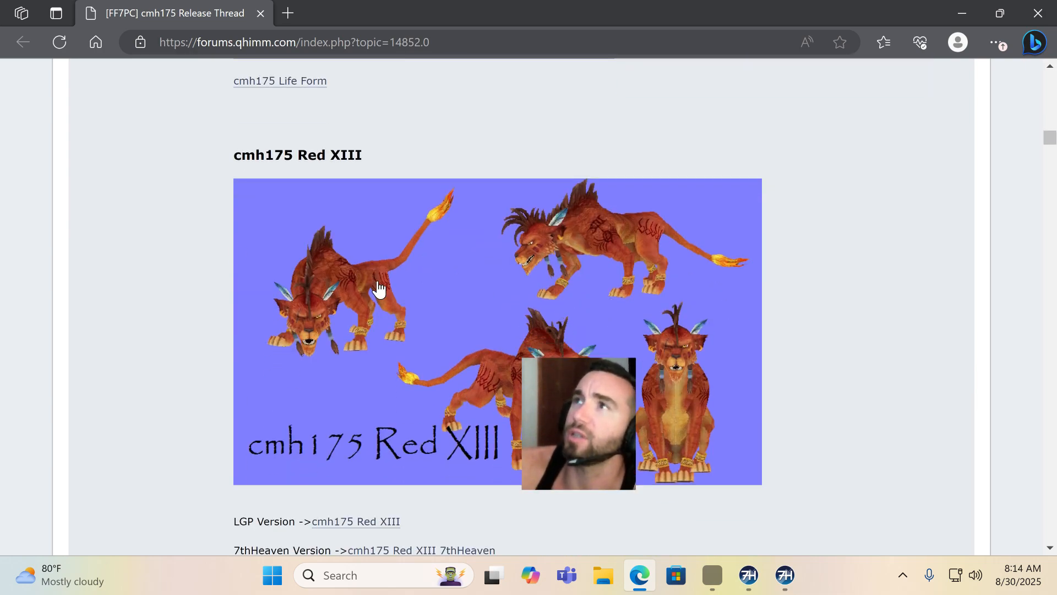
scroll(439, 342, "down", 11)
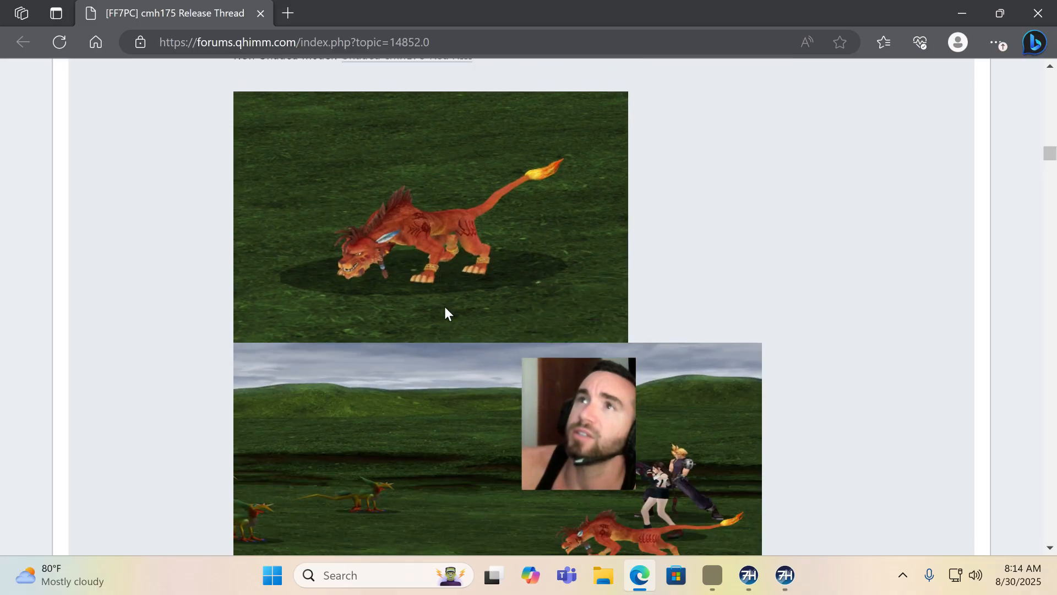
scroll(469, 306, "down", 3)
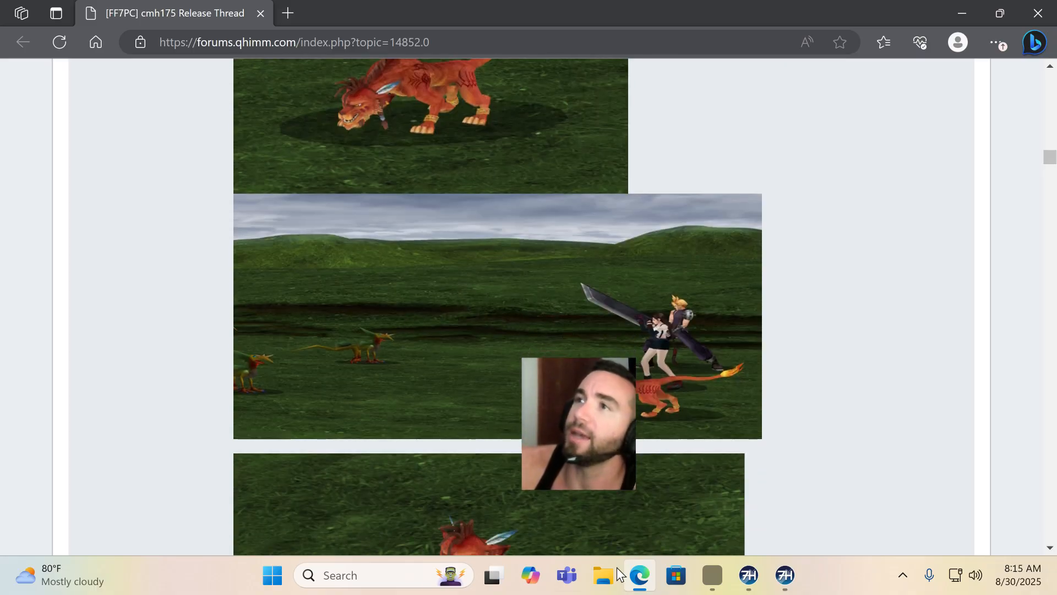
left_click_drag(579, 424, 961, 344)
left_click(133, 63)
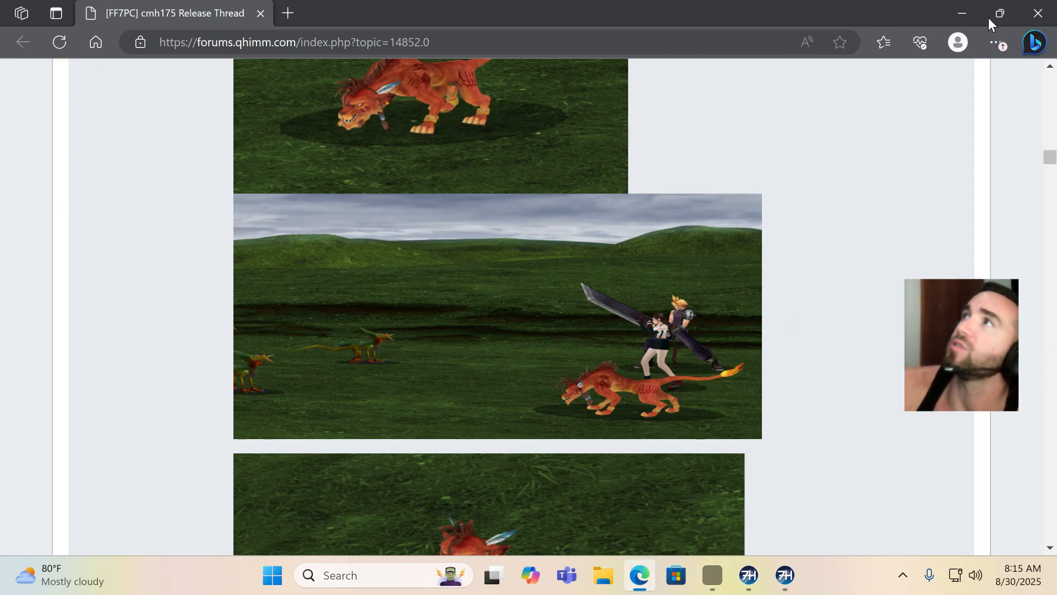
left_click(1036, 13)
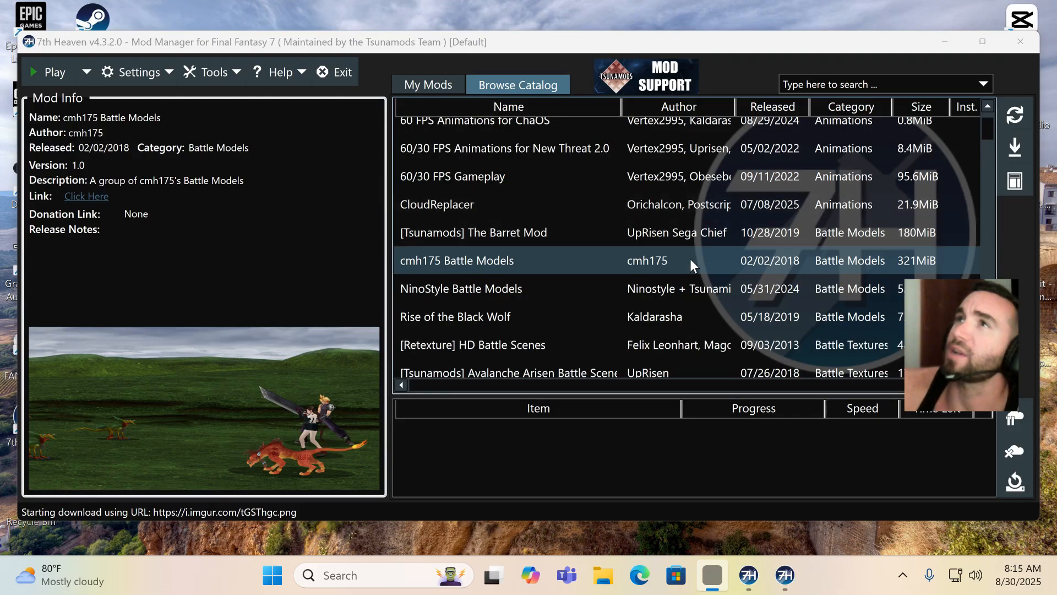
Step: View the catalog details of NinoStyle Battle Models, Rise of the Black Wolf and [Retexture] HD Battle Scenes
scroll(549, 284, "up", 1)
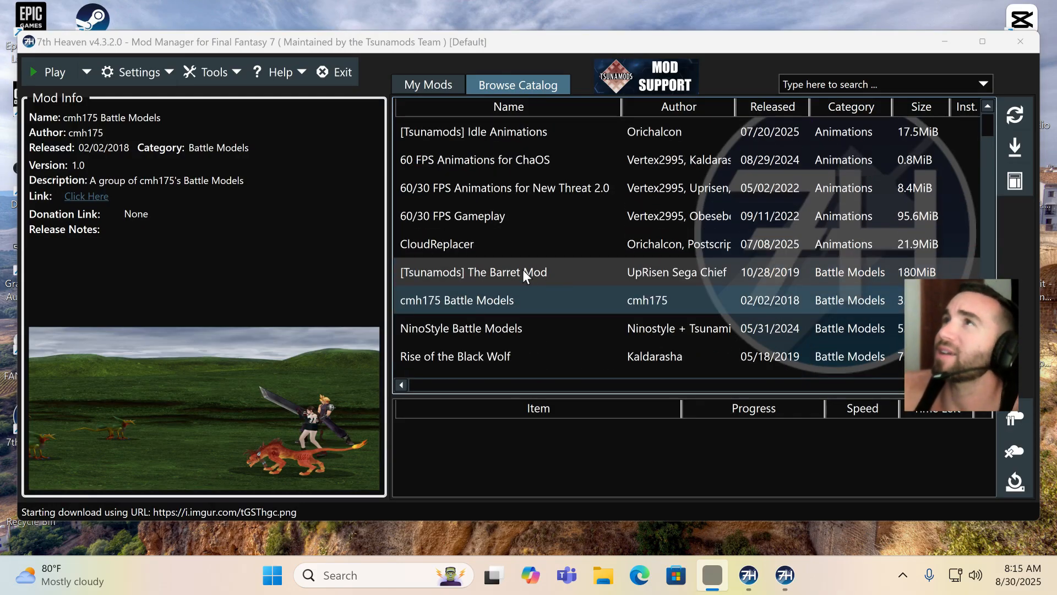
scroll(523, 269, "down", 1)
left_click(464, 291)
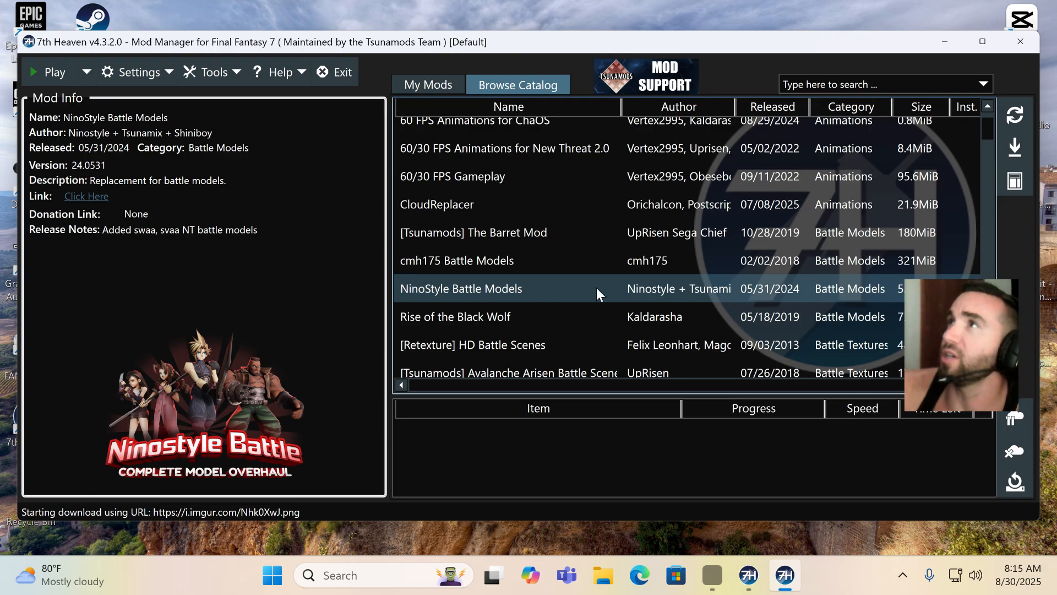
scroll(461, 271, "down", 2)
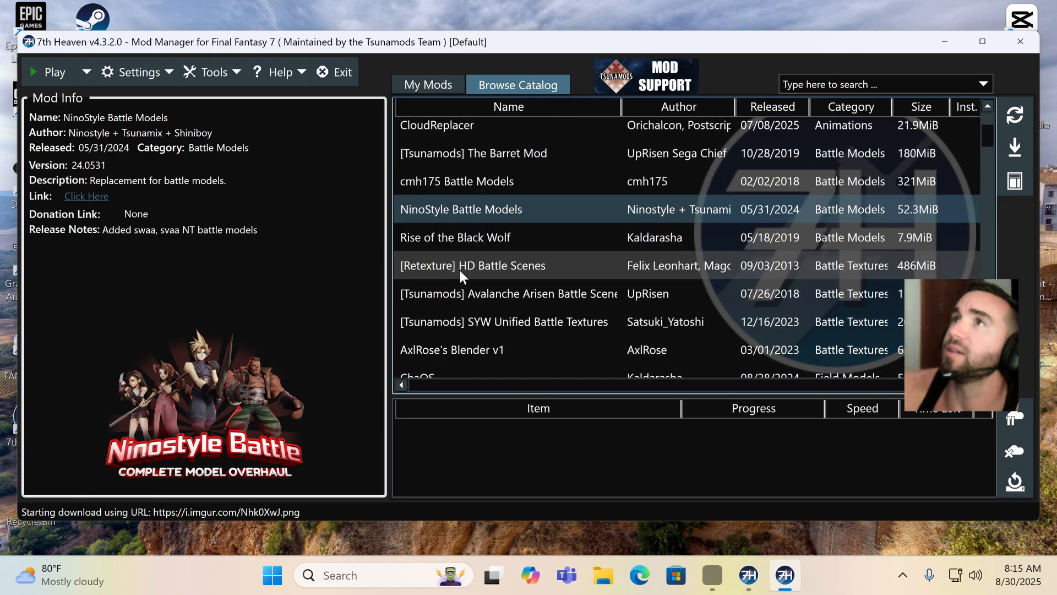
left_click(497, 265)
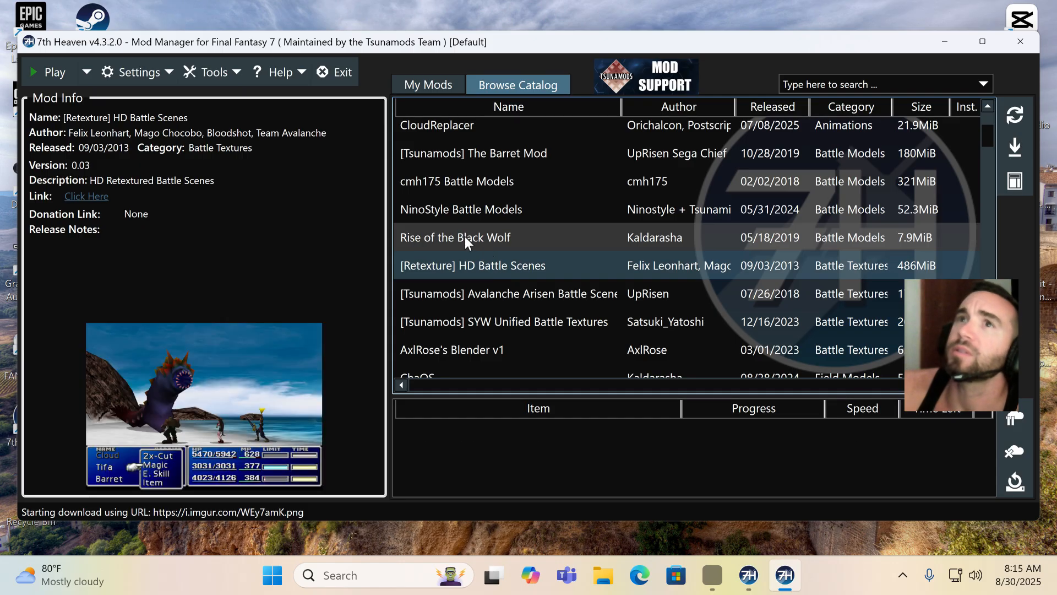
left_click(464, 237)
left_click(503, 261)
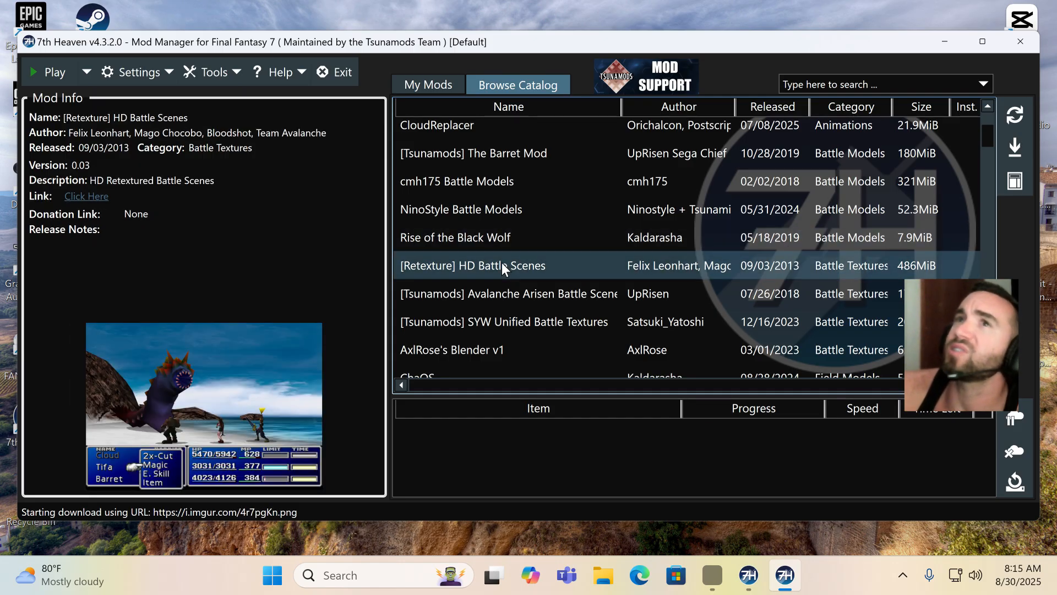
Step: View the catalog details of the battle texture mods Avalanche Arisen Battle Scenes, SYW Unified Battle Textures and AxlRose's Blender v1
scroll(498, 265, "down", 1)
left_click(532, 257)
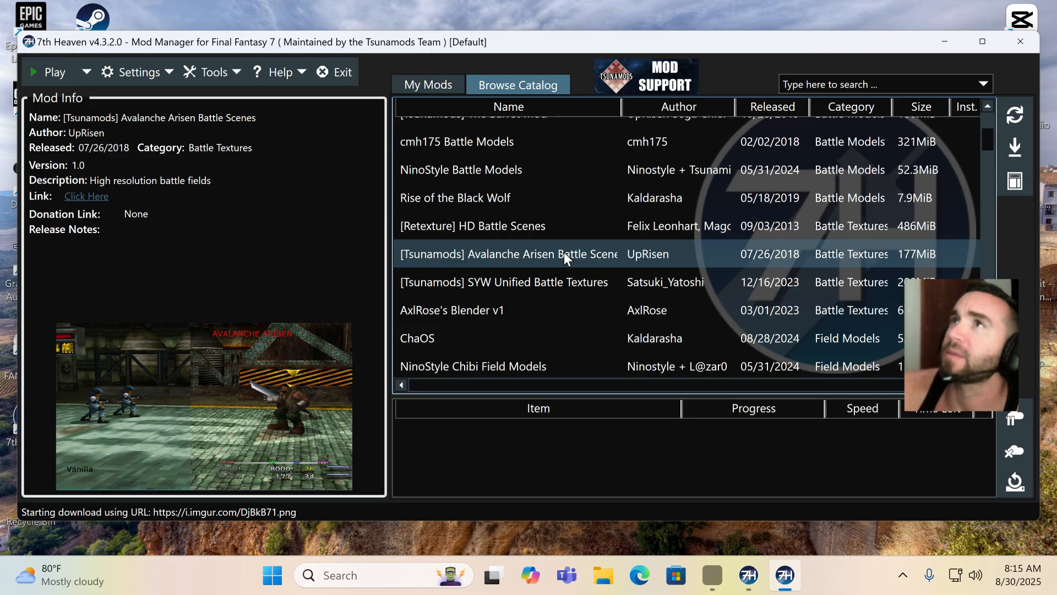
left_click(540, 279)
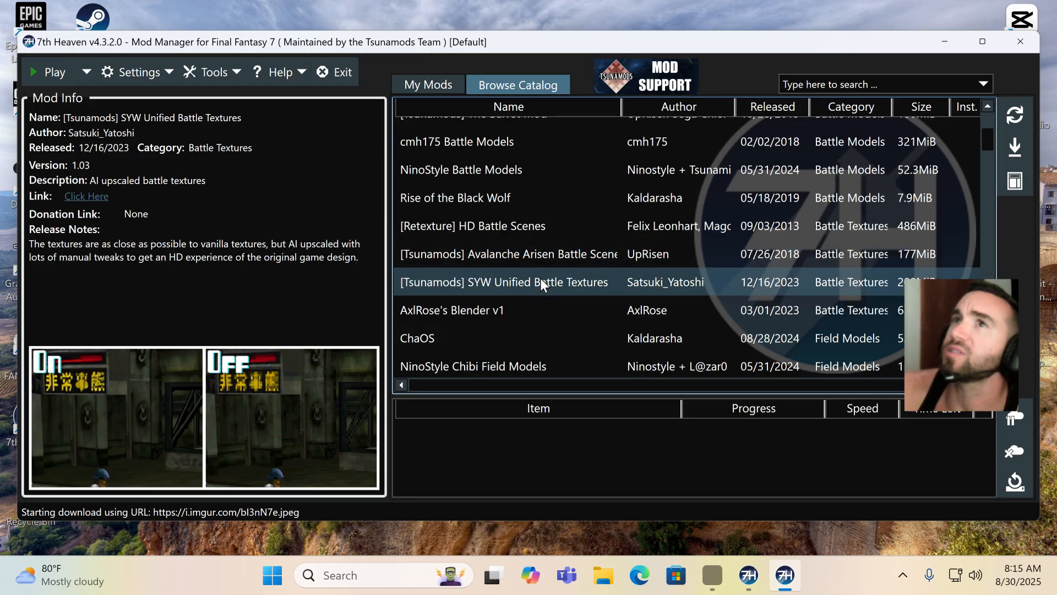
scroll(540, 279, "down", 1)
left_click(477, 273)
Step: View the catalog details of NinoStyle Chibi Field Models, Ninostyle Chibi Fixes and Additions, and NinoStyle HD Field Models
scroll(480, 275, "down", 2)
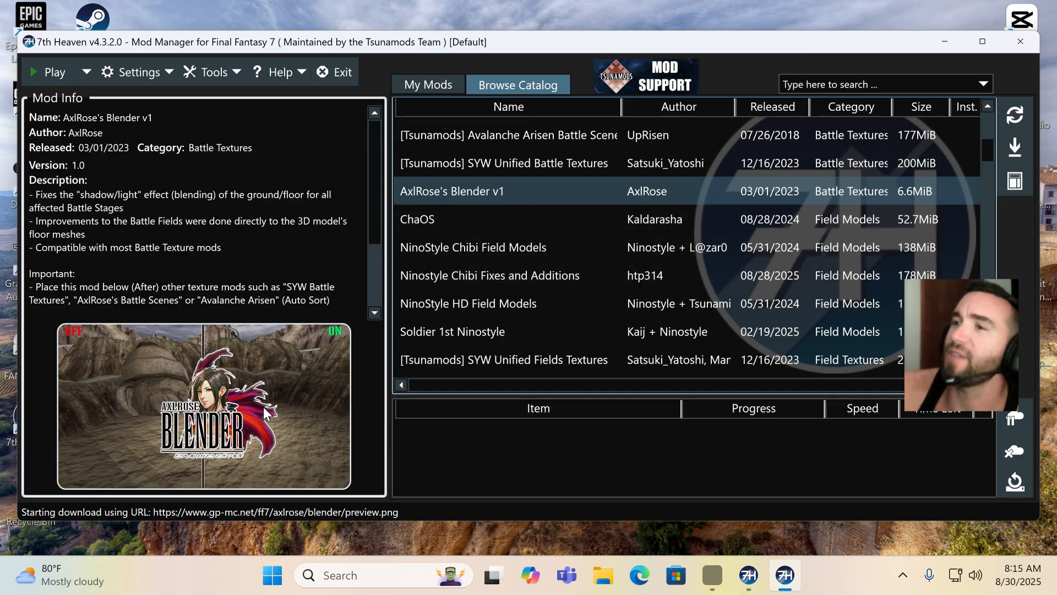
left_click(501, 248)
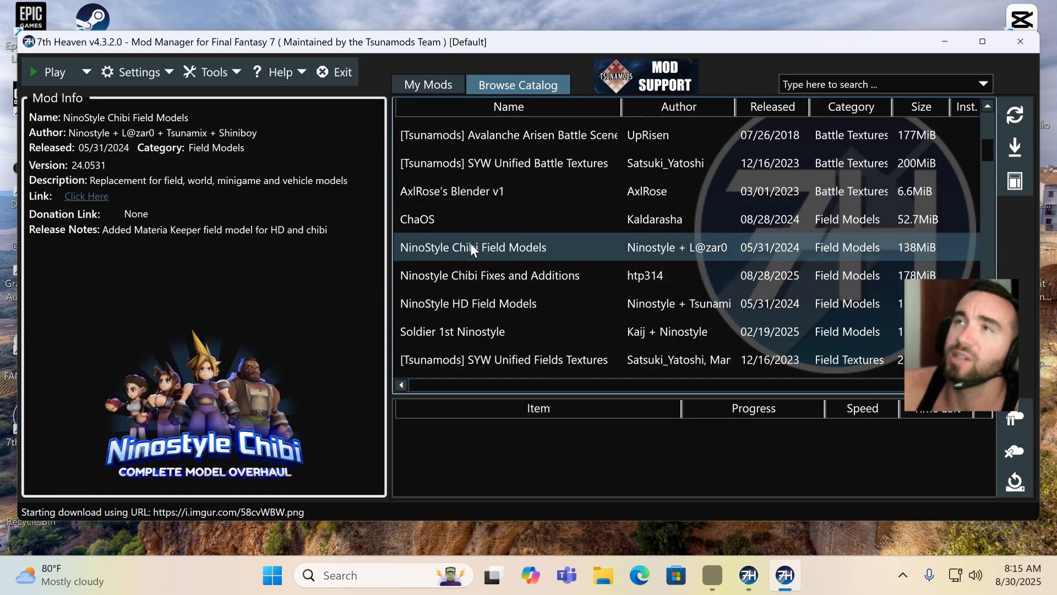
left_click(497, 281)
left_click(498, 256)
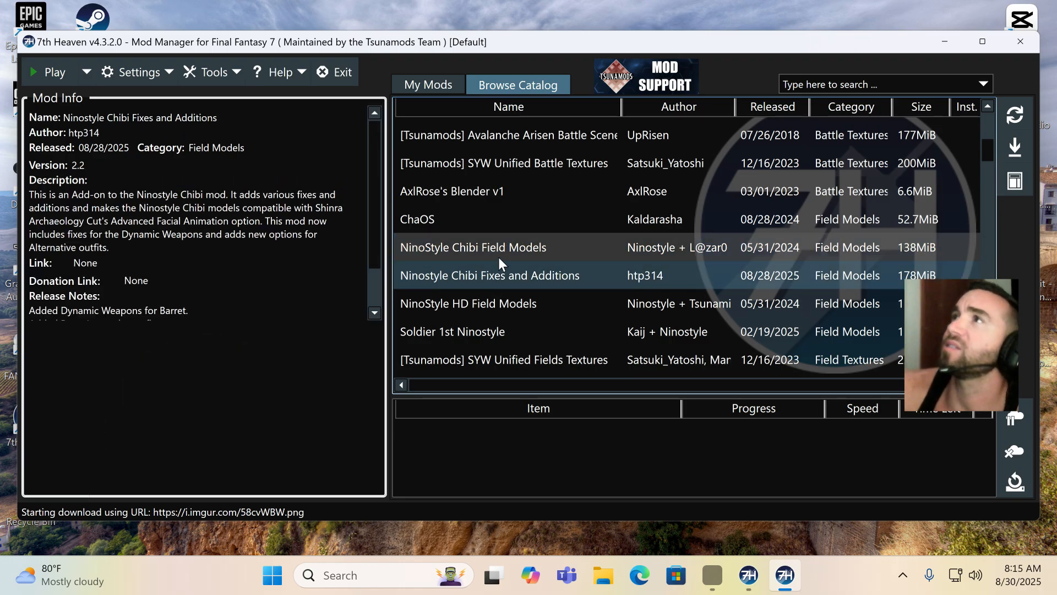
scroll(547, 259, "down", 1)
left_click(502, 269)
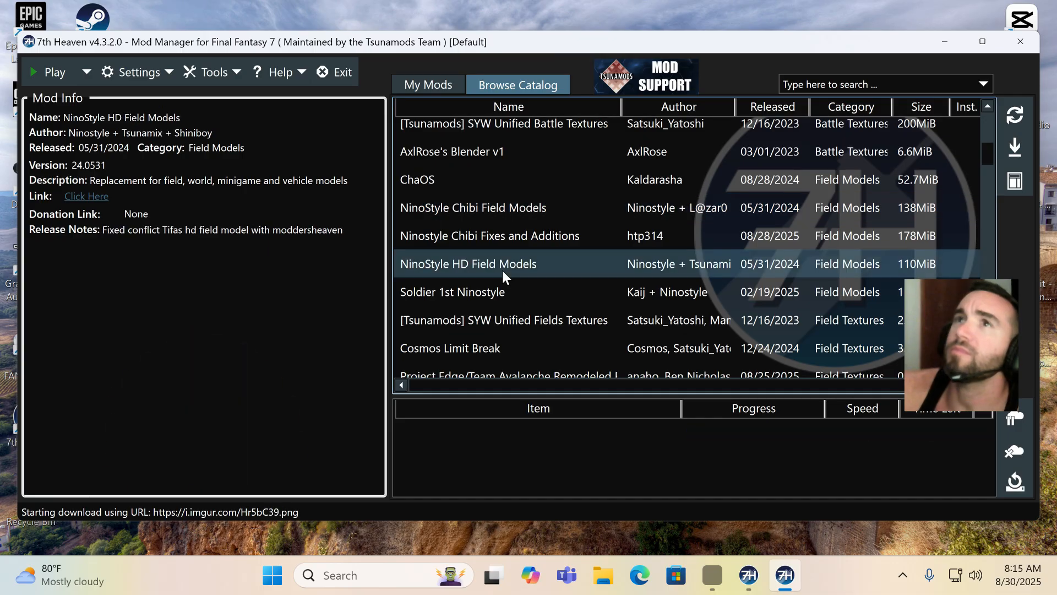
Step: View the catalog details of the field texture mods SYW Unified Fields Textures, Cosmos Limit Break and Project Edge/Team Avalanche Remodeled
scroll(502, 270, "down", 2)
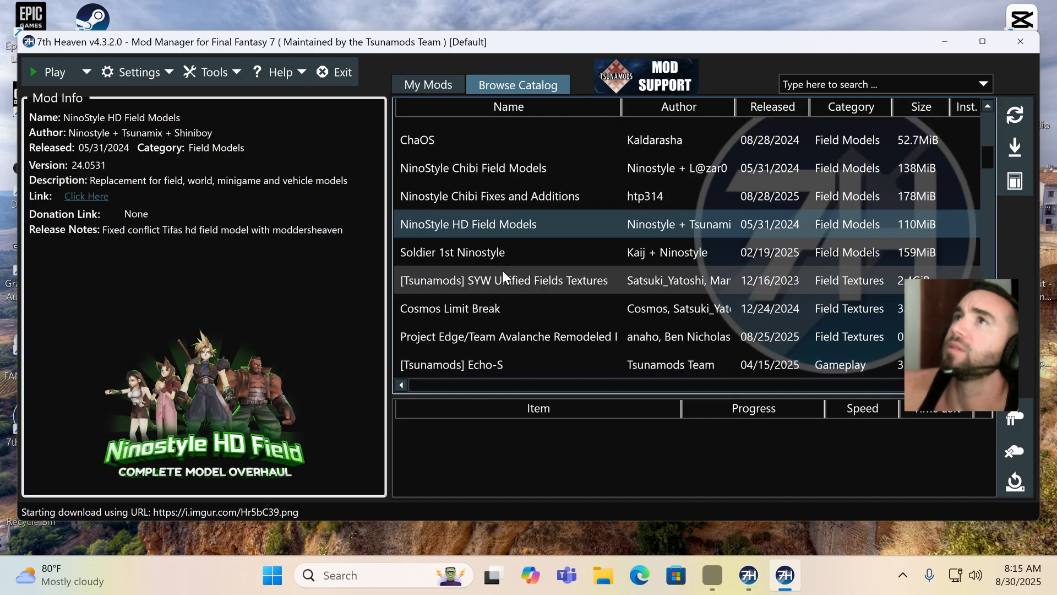
left_click(510, 247)
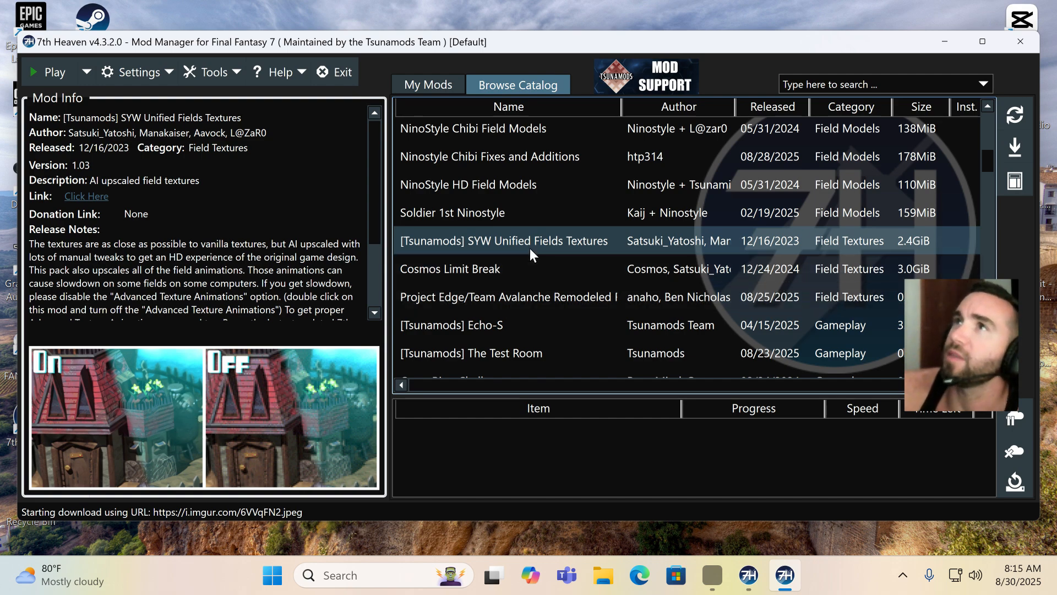
scroll(525, 250, "down", 1)
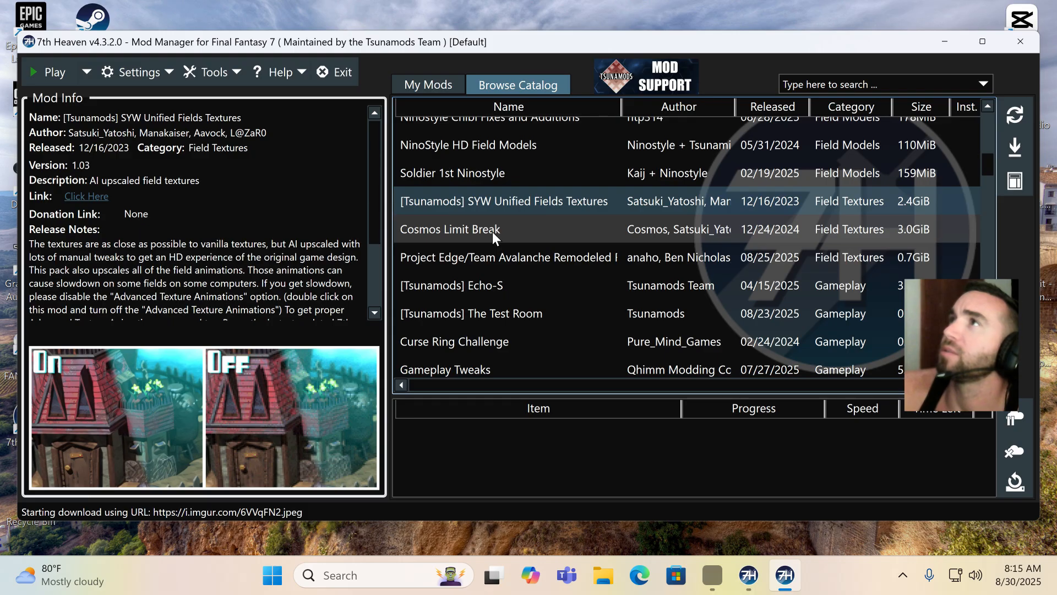
scroll(493, 233, "down", 1)
left_click(474, 194)
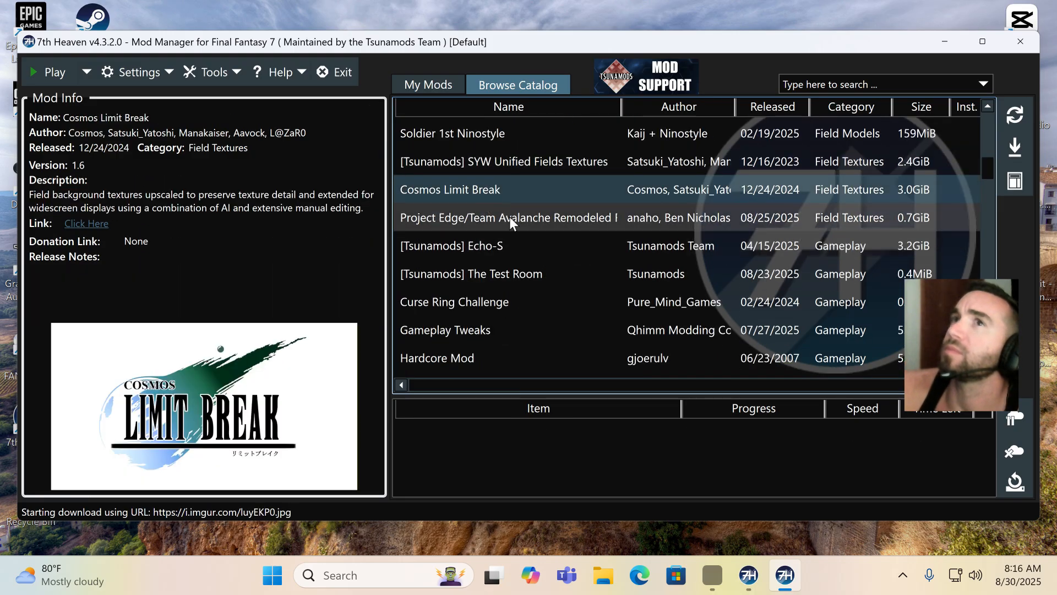
left_click(510, 220)
Step: View the catalog details of the gameplay mods [Tsunamods] Echo-S, The Test Room, Curse Ring Challenge and Gameplay Tweaks
scroll(511, 223, "down", 1)
left_click(488, 211)
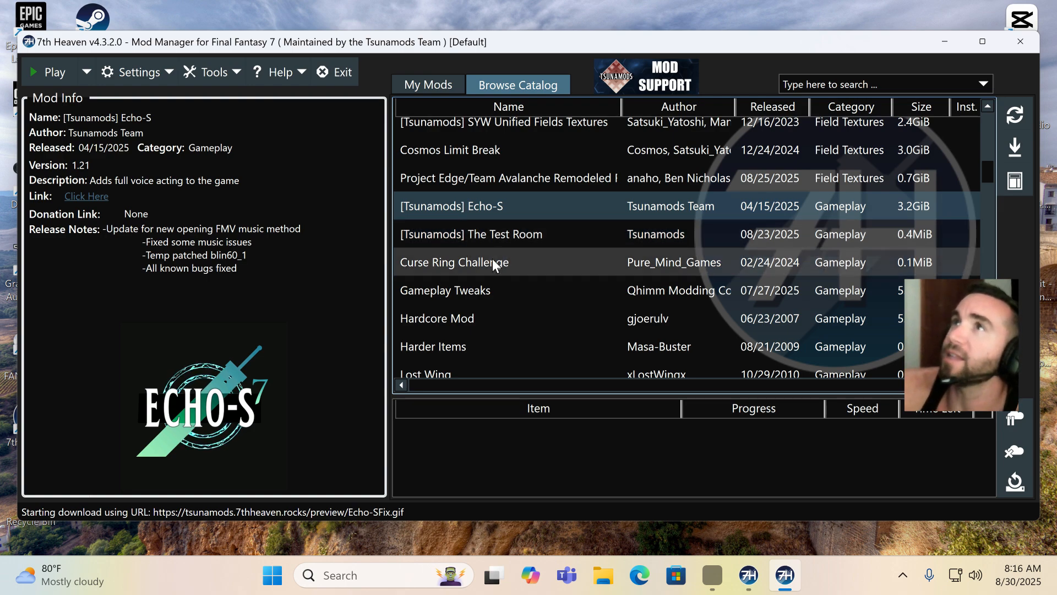
scroll(497, 249, "down", 1)
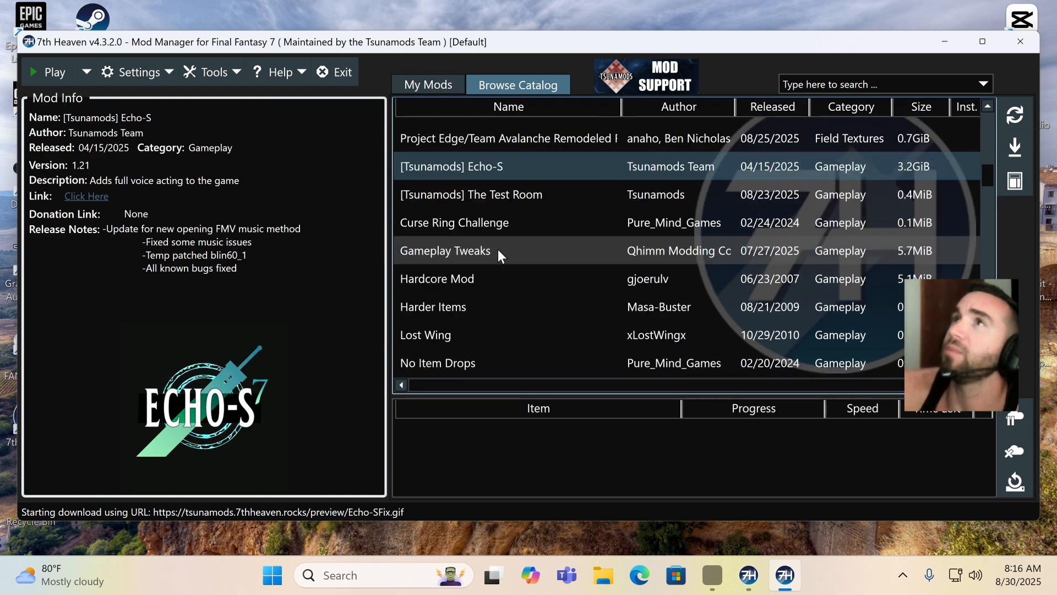
left_click(488, 197)
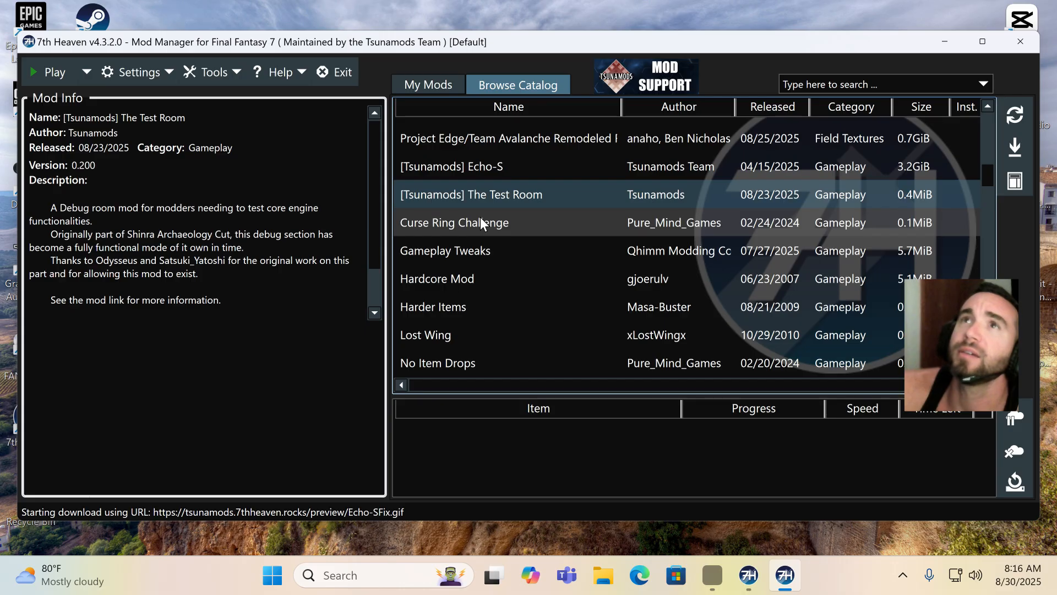
left_click(480, 218)
left_click(482, 246)
Step: Browse the remaining gameplay mods and view the details of WereXIII, Tifarith Casual and Super Boss Rush
scroll(497, 238, "down", 1)
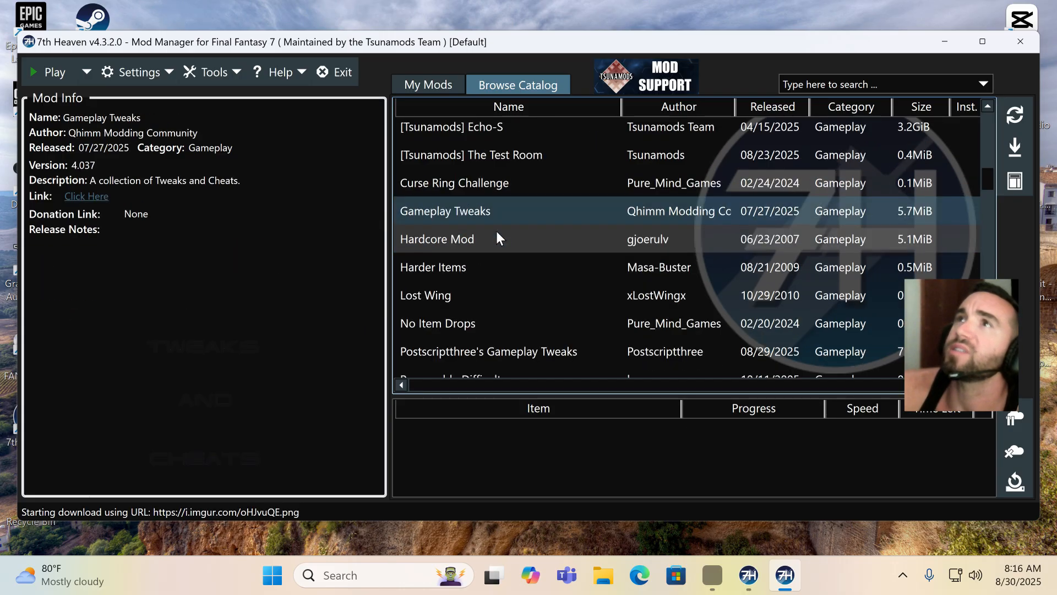
scroll(465, 241, "down", 3)
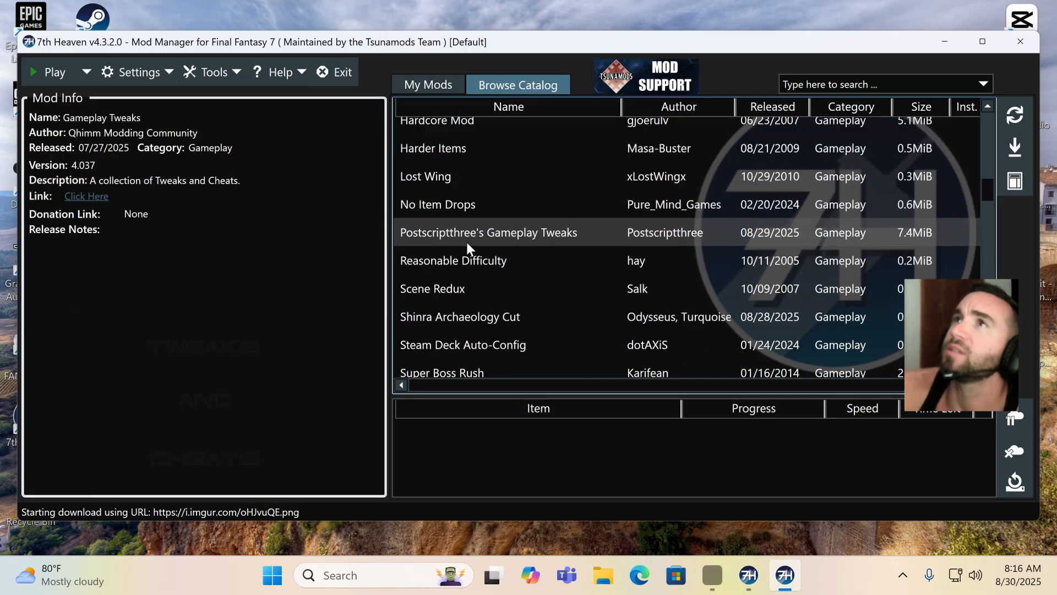
scroll(467, 242, "down", 3)
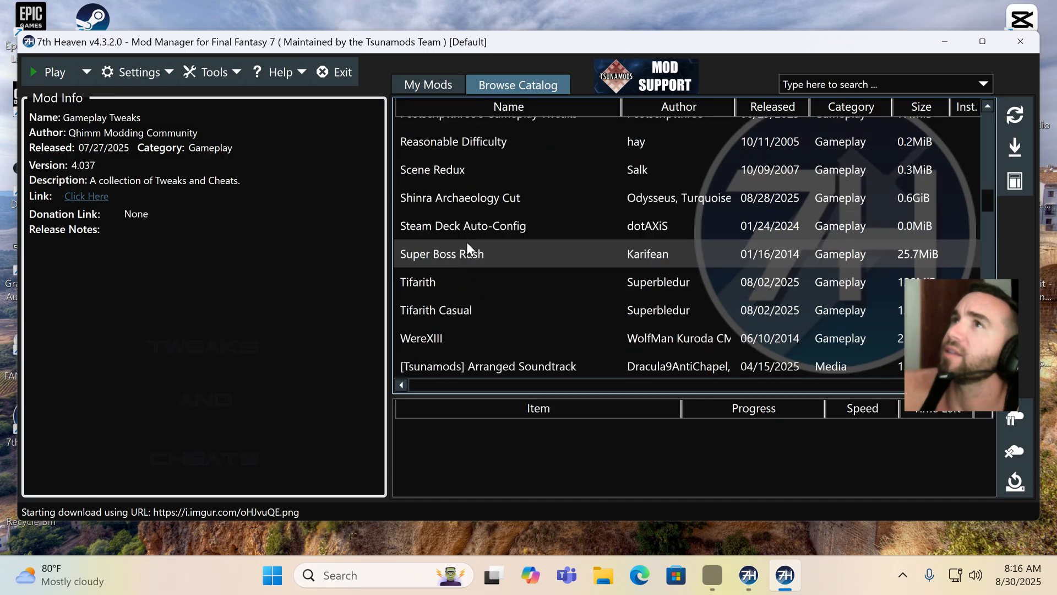
scroll(467, 242, "down", 2)
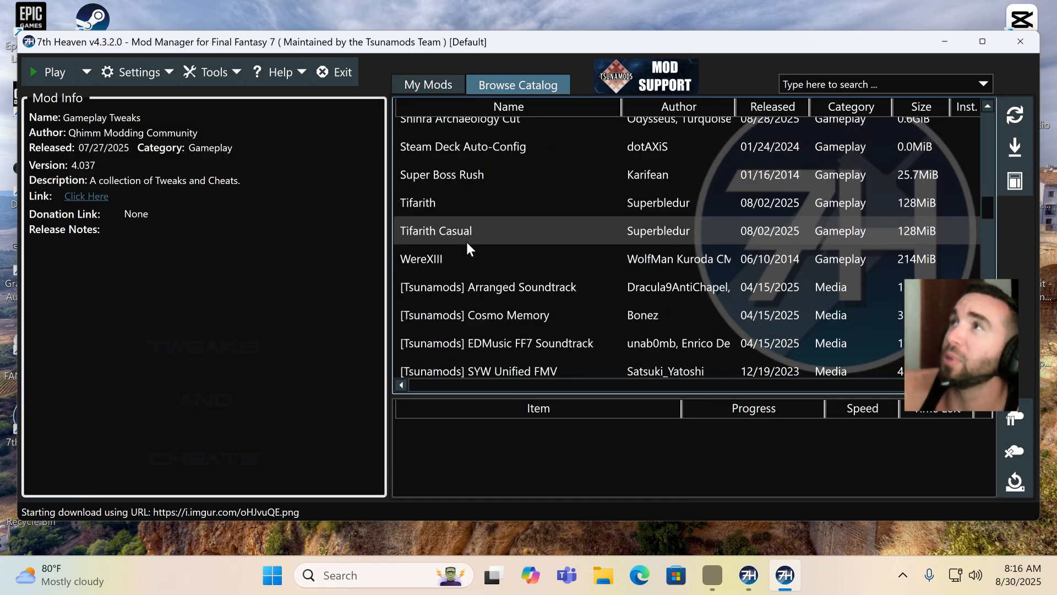
left_click(466, 258)
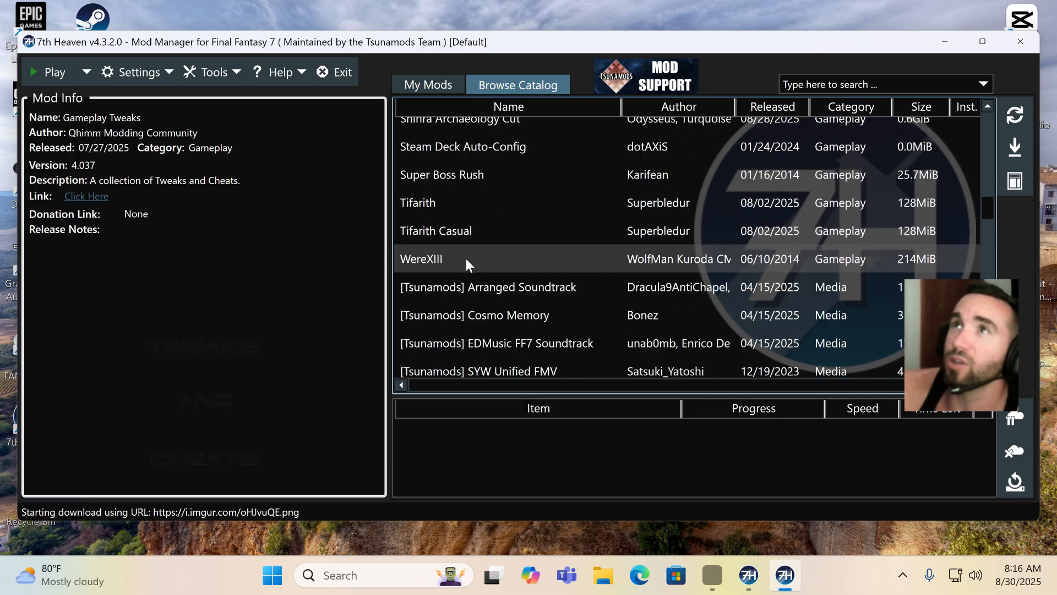
left_click(415, 232)
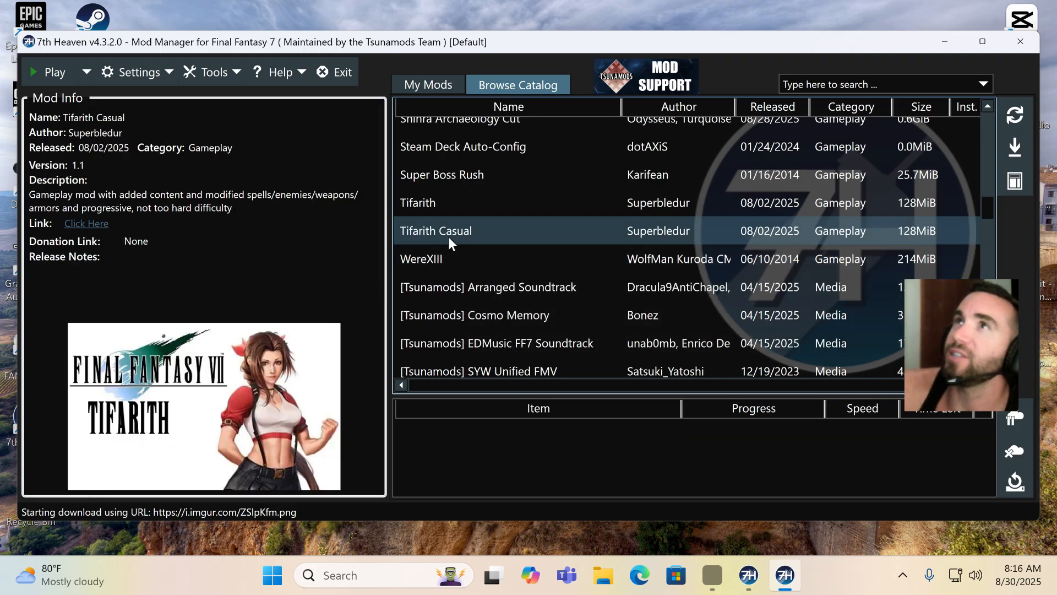
scroll(437, 205, "up", 1)
left_click(444, 214)
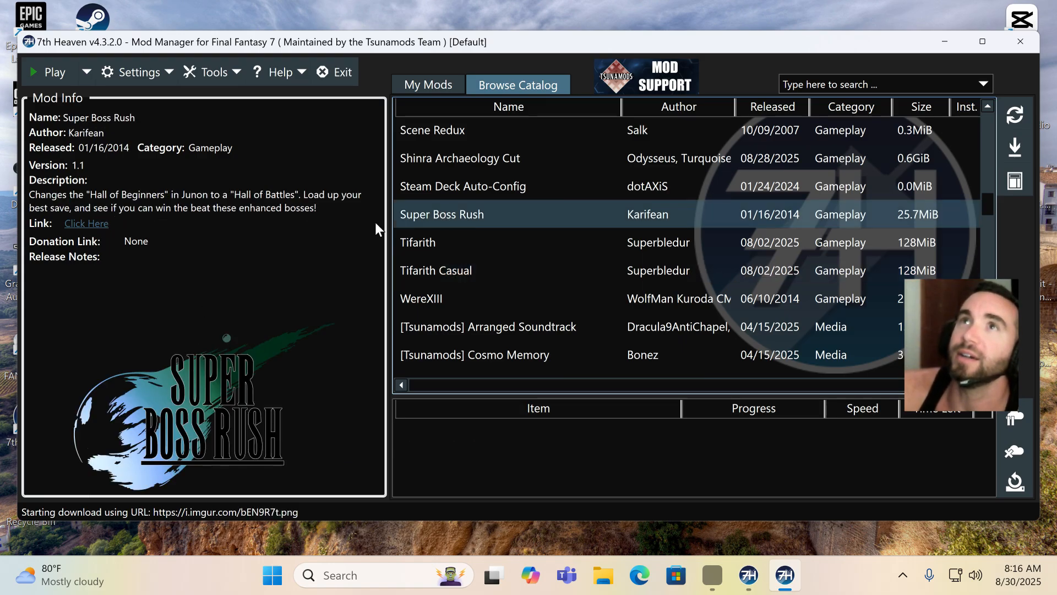
scroll(589, 297, "up", 1)
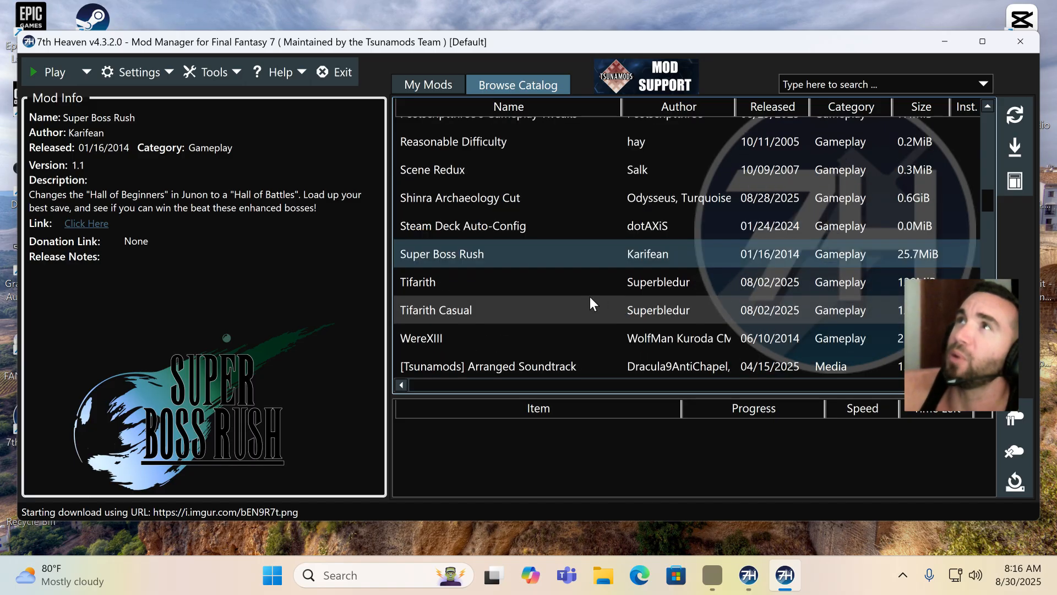
Step: View the catalog details of Steam Deck Auto-Config and Shinra Archaeology Cut, and browse on through the media, minigame and miscellaneous mods
left_click(471, 228)
left_click(464, 196)
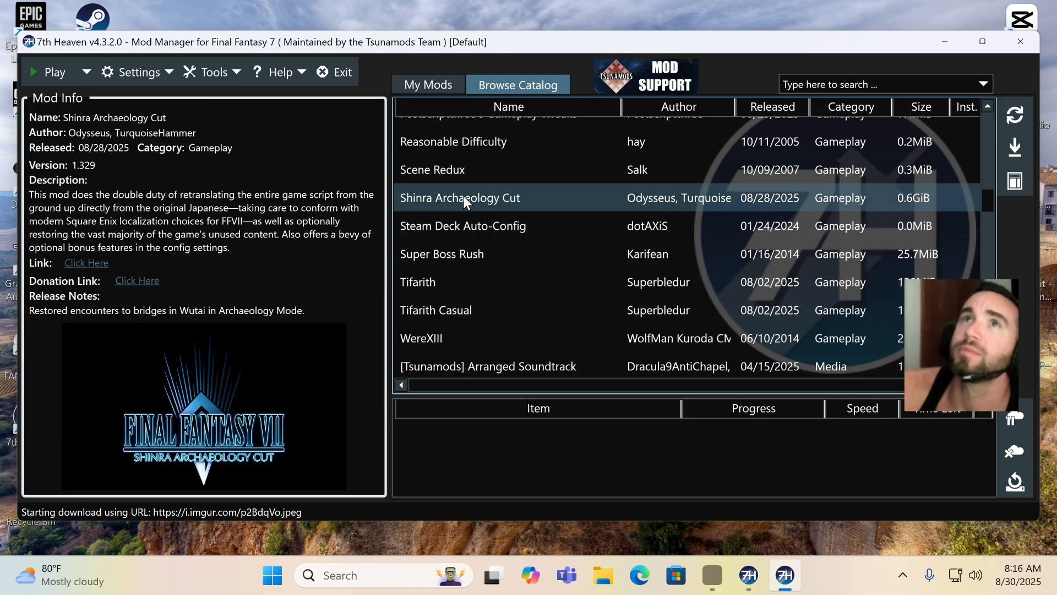
scroll(523, 243, "down", 6)
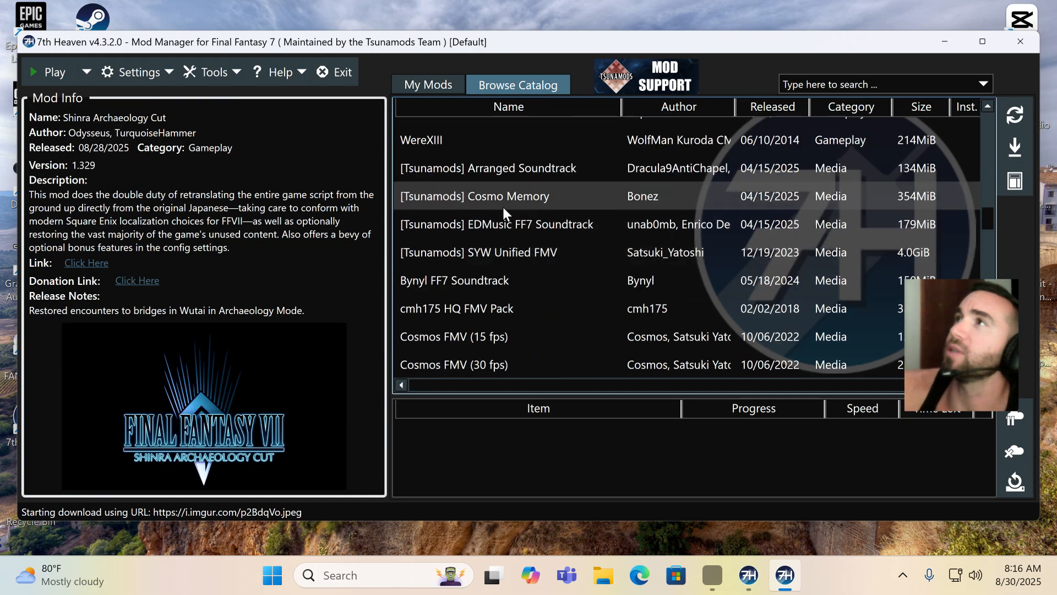
scroll(502, 205, "down", 1)
scroll(503, 207, "down", 4)
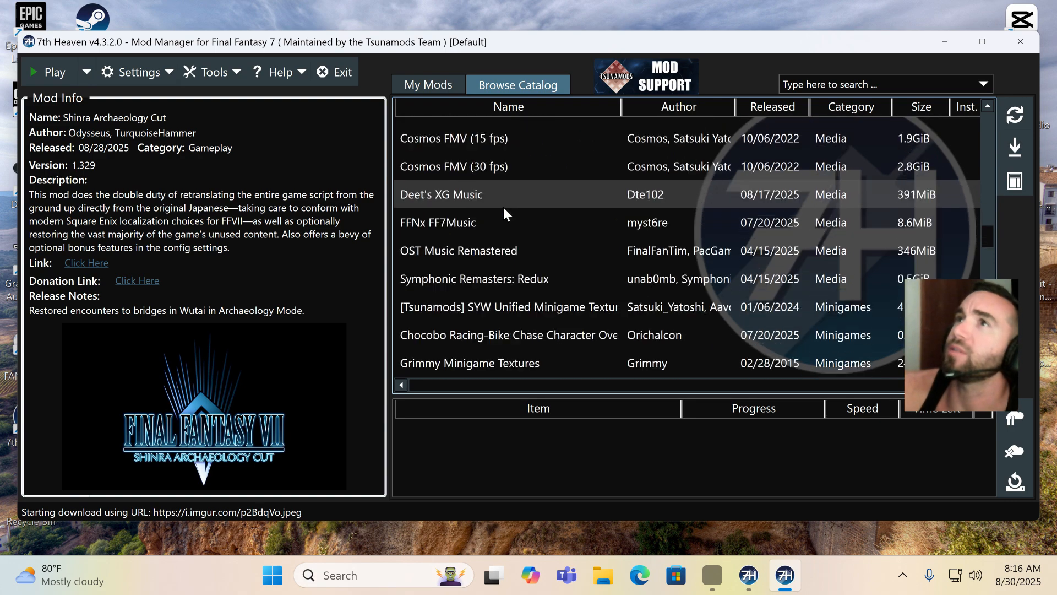
scroll(504, 207, "down", 2)
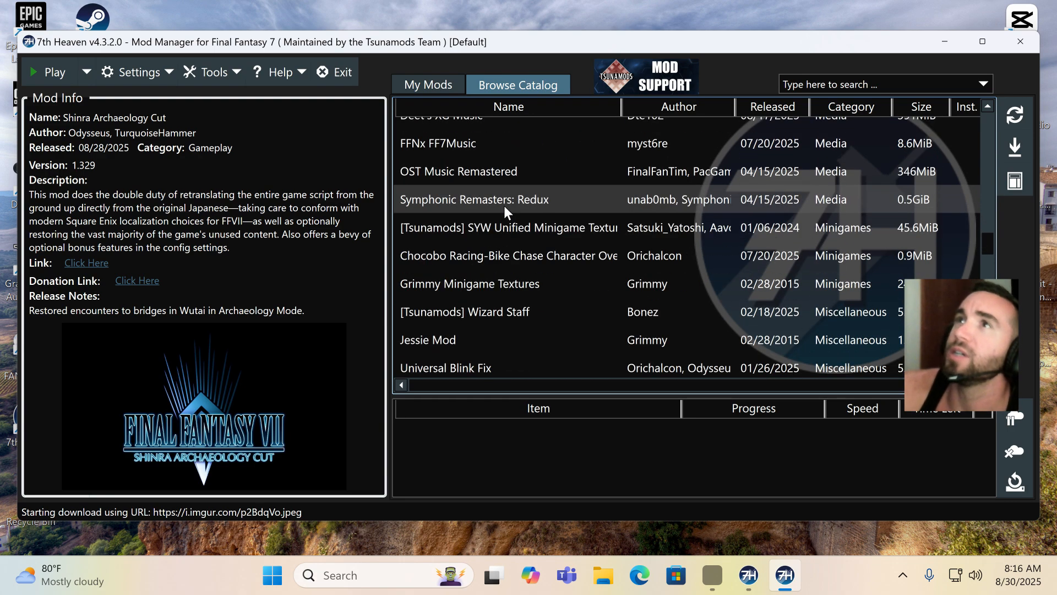
scroll(504, 206, "down", 6)
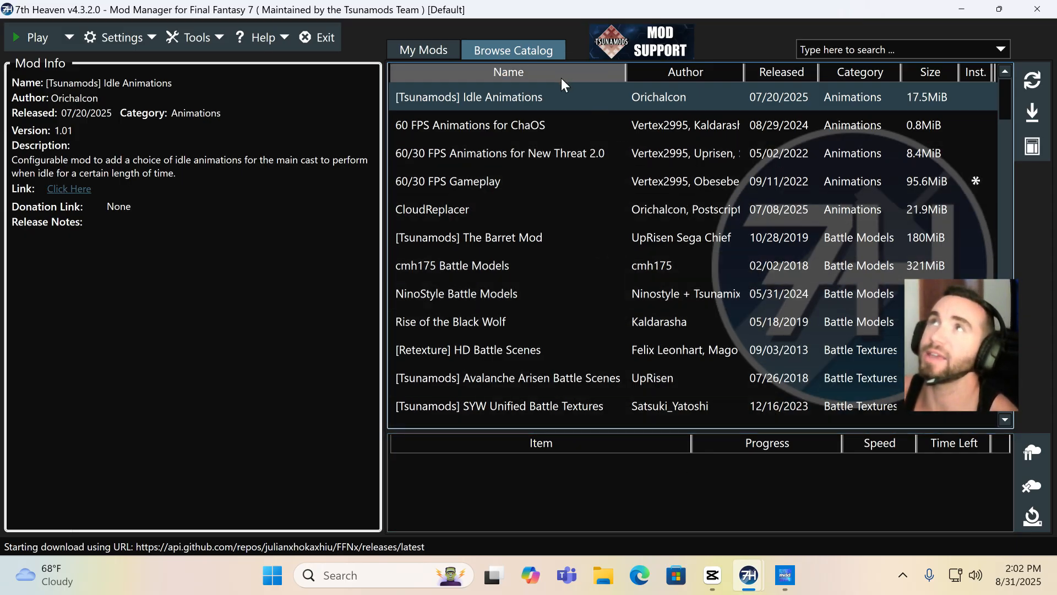
Step: Look through the list of installed mods with their categories and active states
left_click(436, 48)
scroll(611, 188, "down", 1)
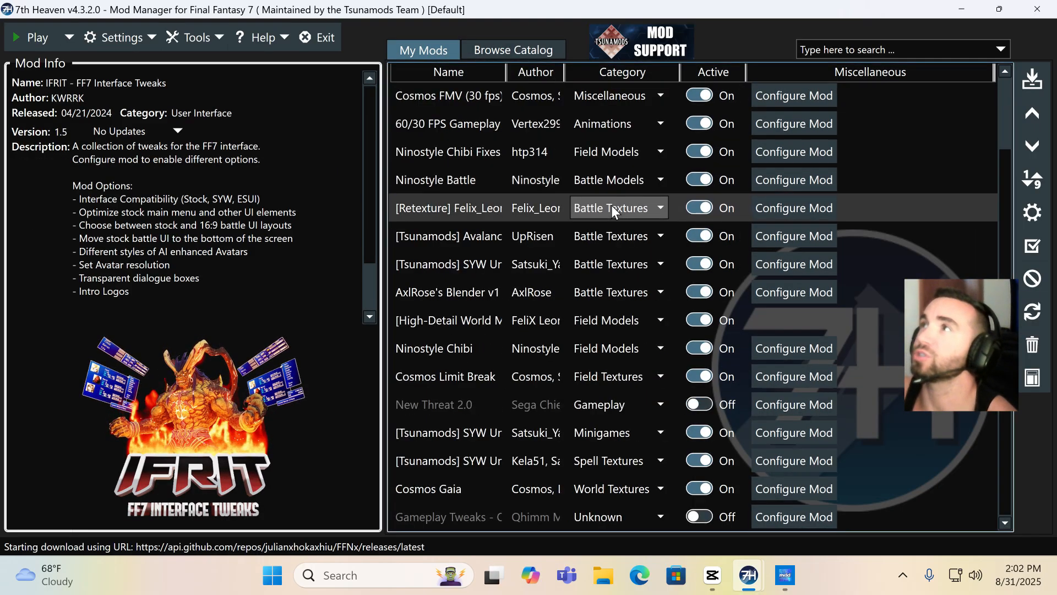
scroll(686, 285, "up", 1)
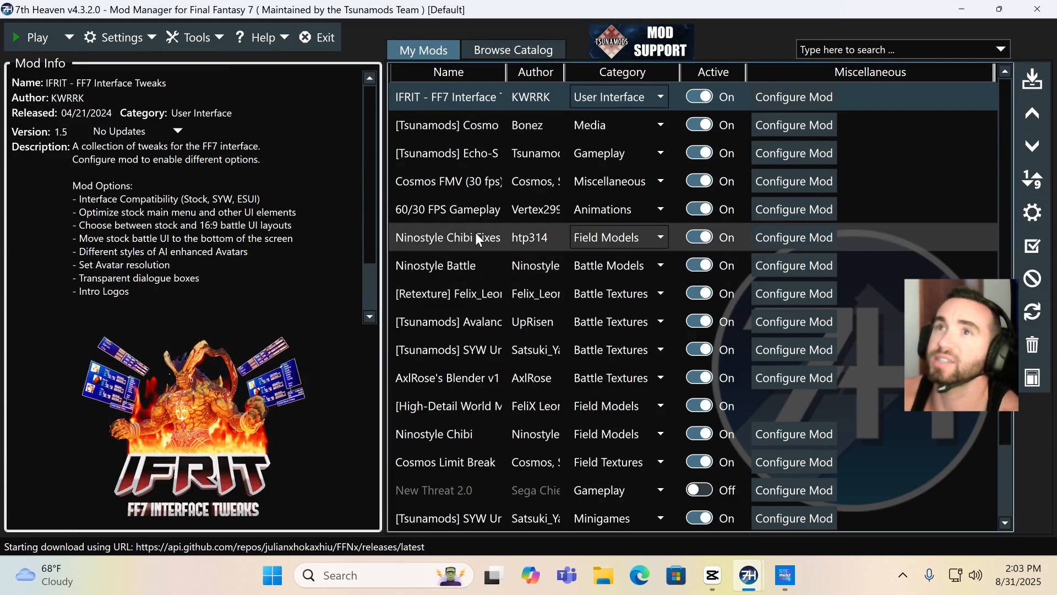
Step: Open the configuration of IFRIT - FF7 Interface Tweaks and view its Interface Compatibility choices
left_click(778, 94)
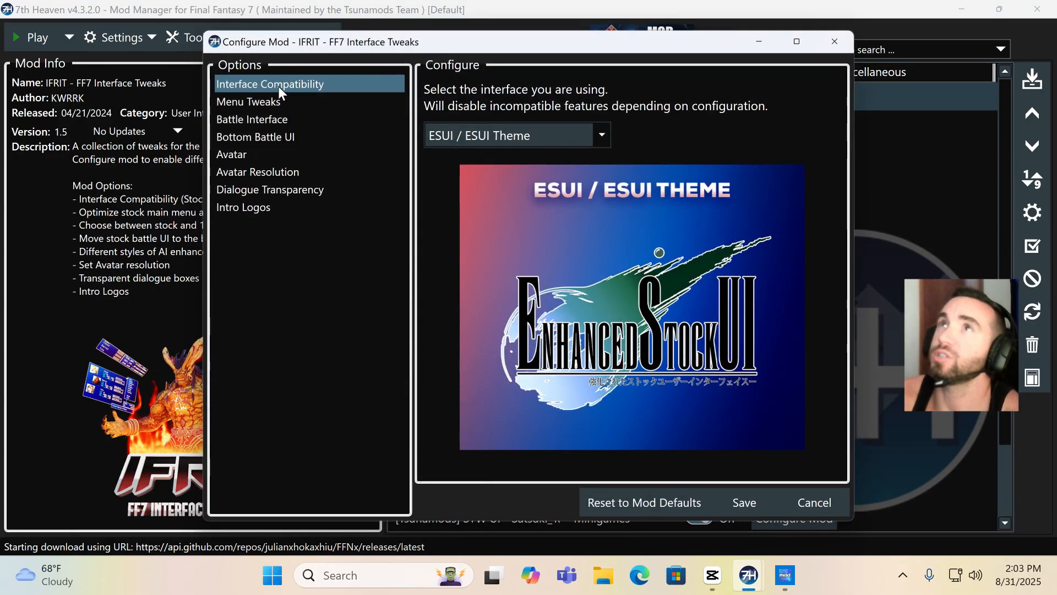
left_click(601, 138)
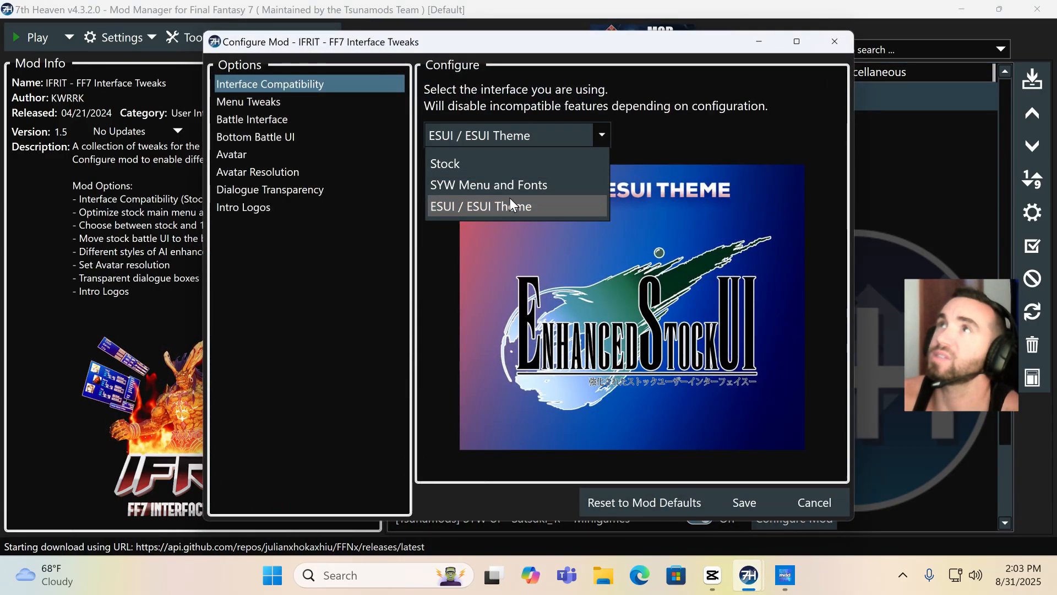
left_click(600, 132)
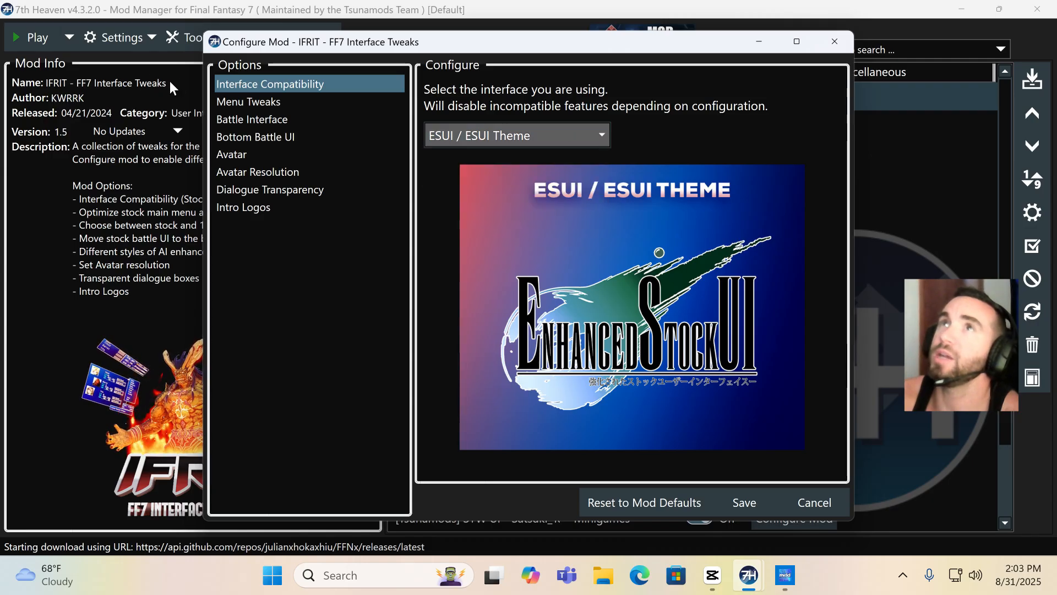
Step: Review IFRIT's menu, battle interface, avatar, dialogue transparency and intro logo options, and save the mod configuration
left_click(260, 100)
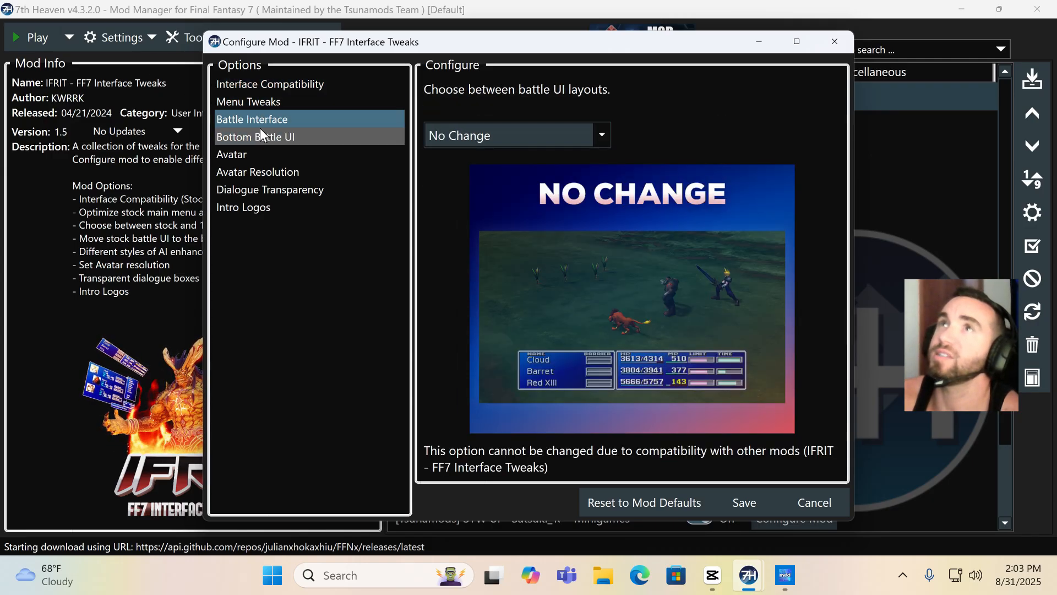
left_click(259, 132)
left_click(265, 155)
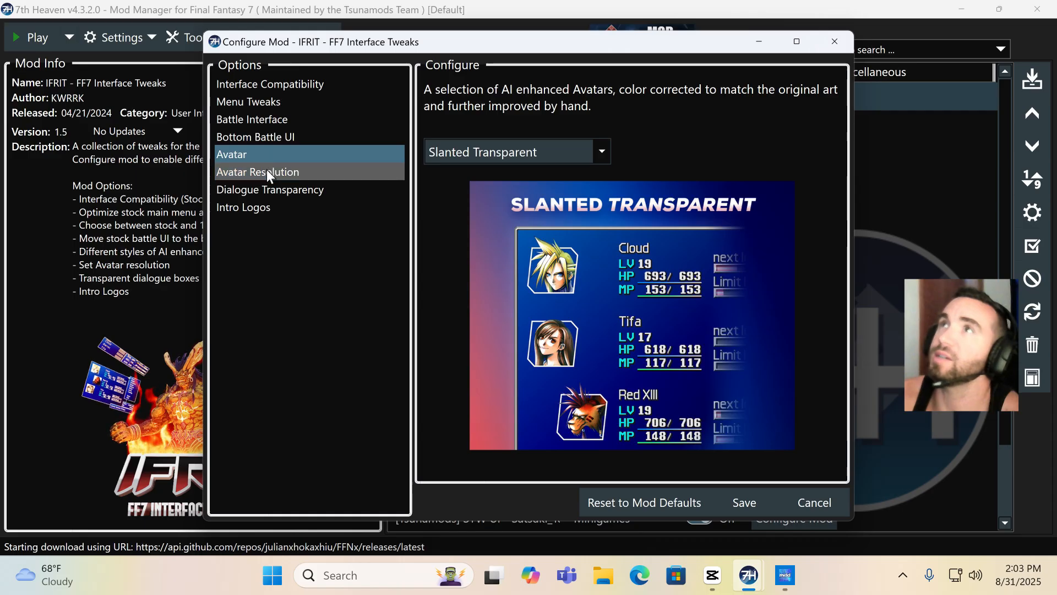
left_click(266, 170)
left_click(272, 188)
left_click(256, 207)
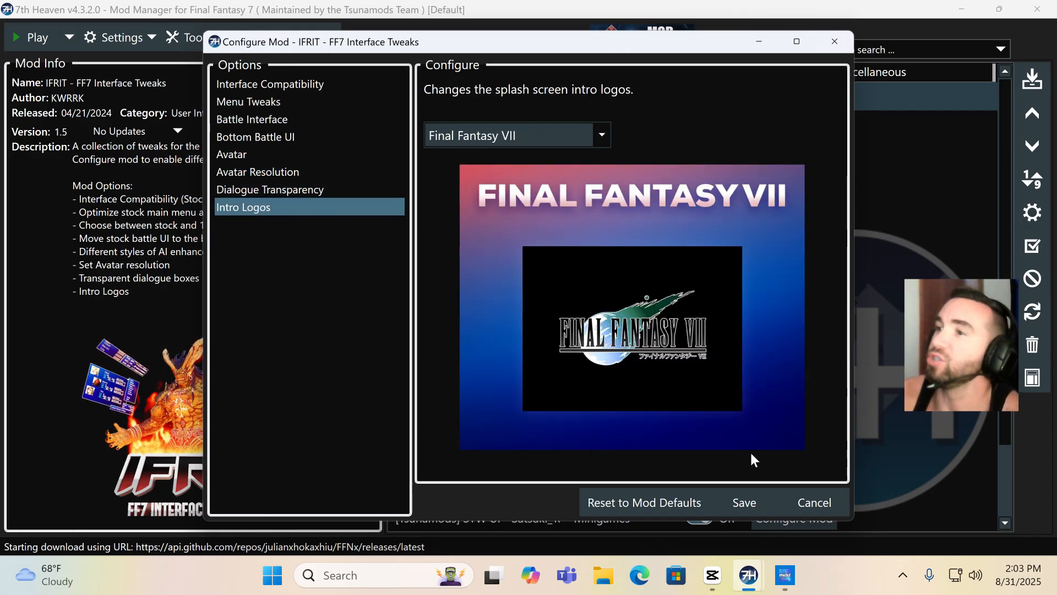
left_click(744, 491)
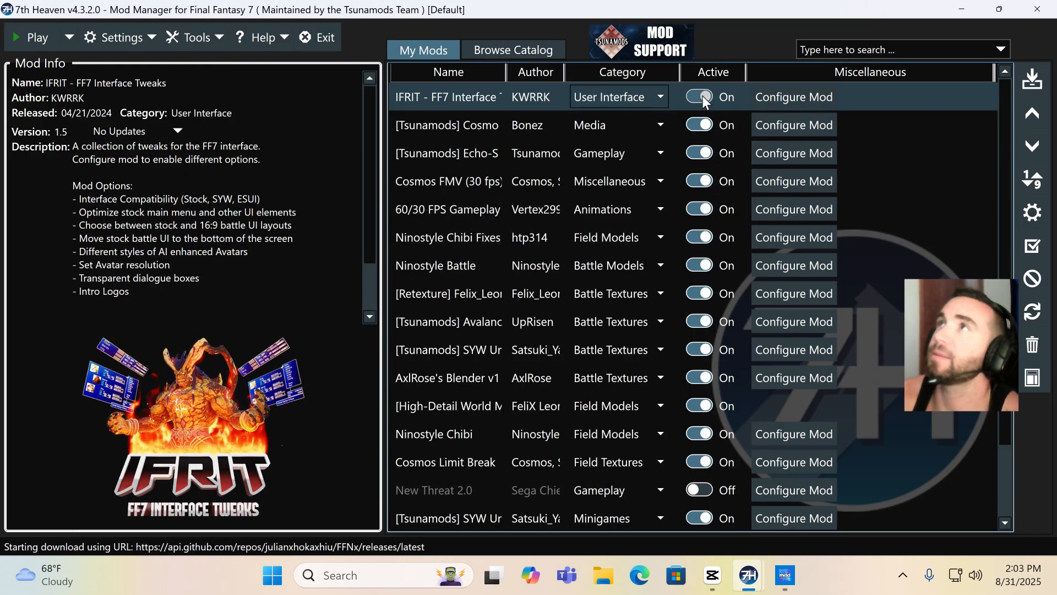
Step: Recheck the installed mods' active states and view the available play modes and the settings entries, including Controls
scroll(696, 222, "down", 1)
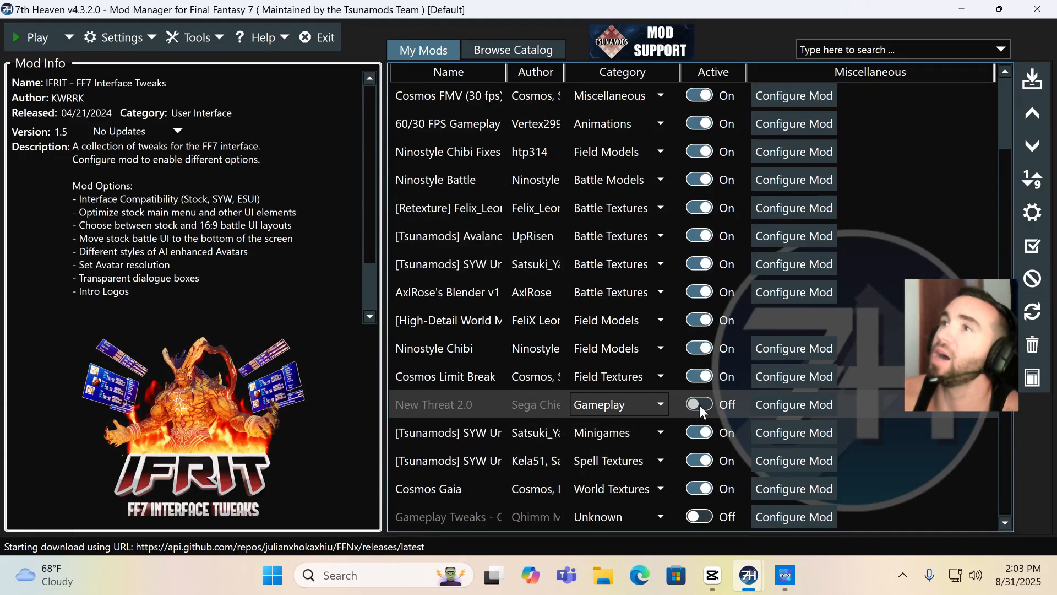
scroll(700, 466, "up", 1)
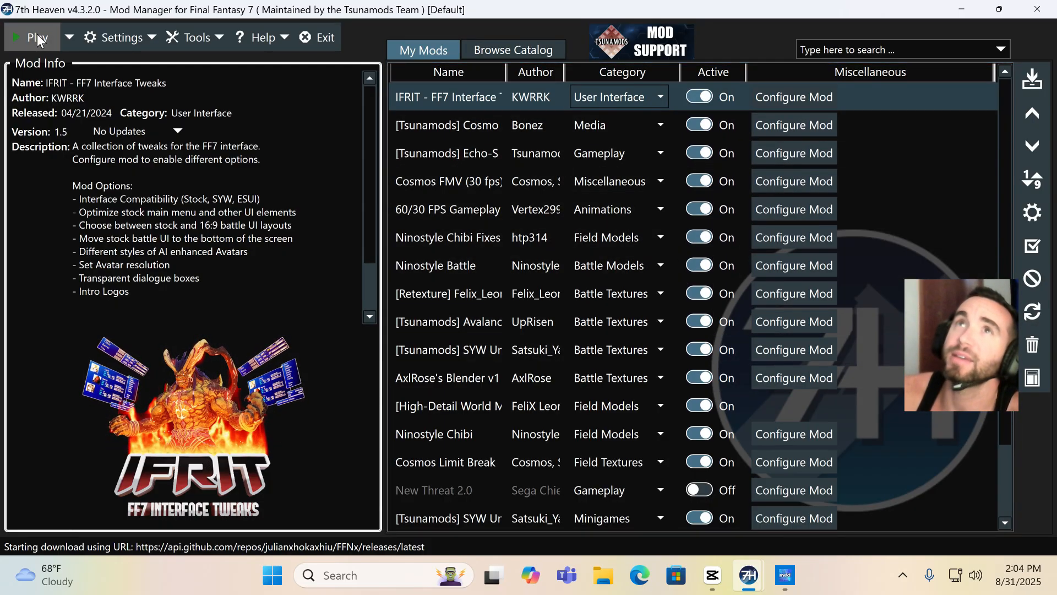
left_click(67, 33)
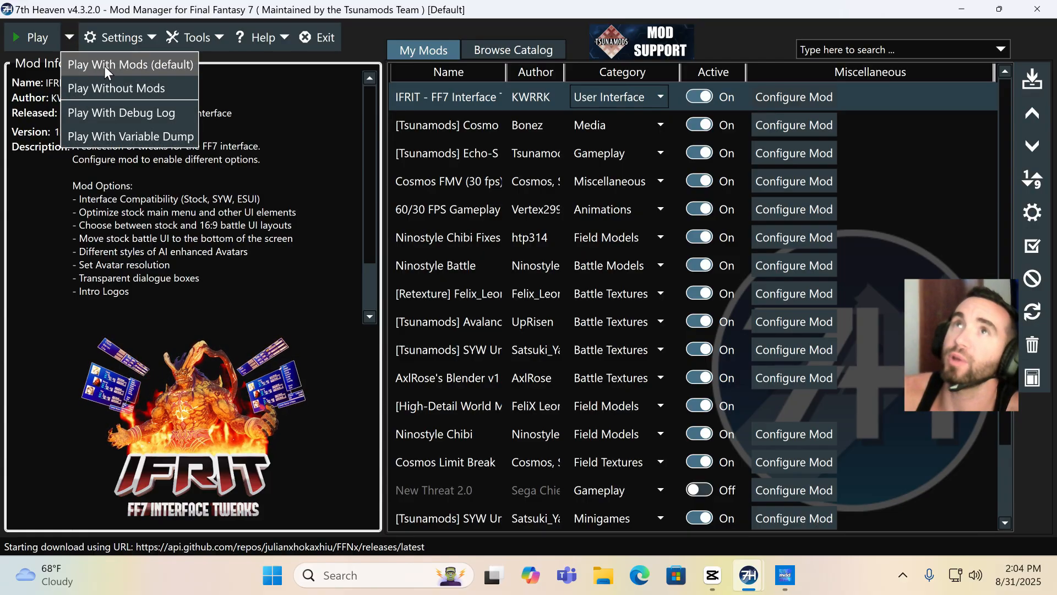
left_click(275, 71)
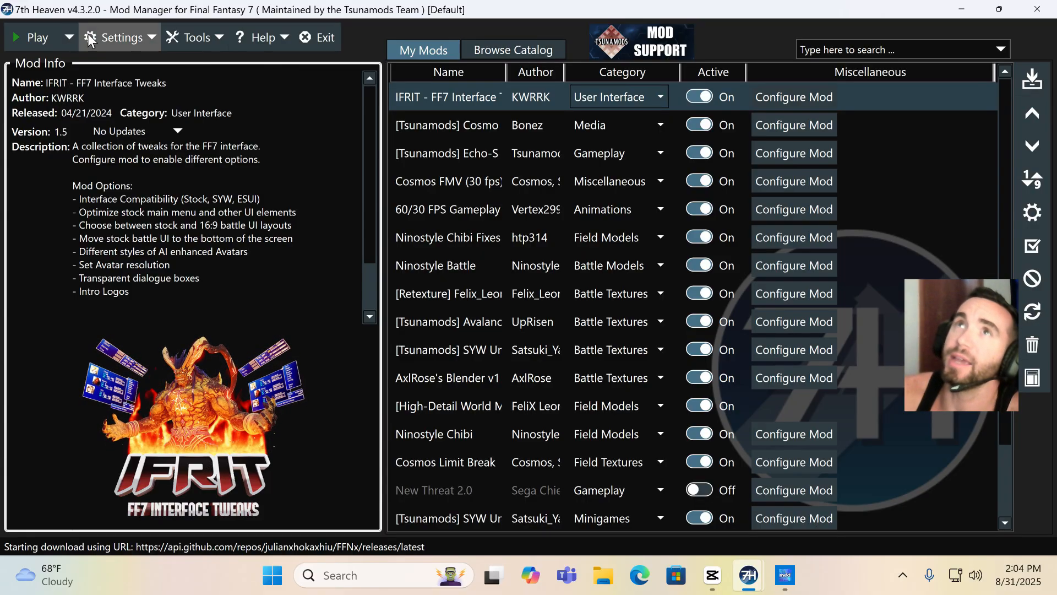
left_click(147, 35)
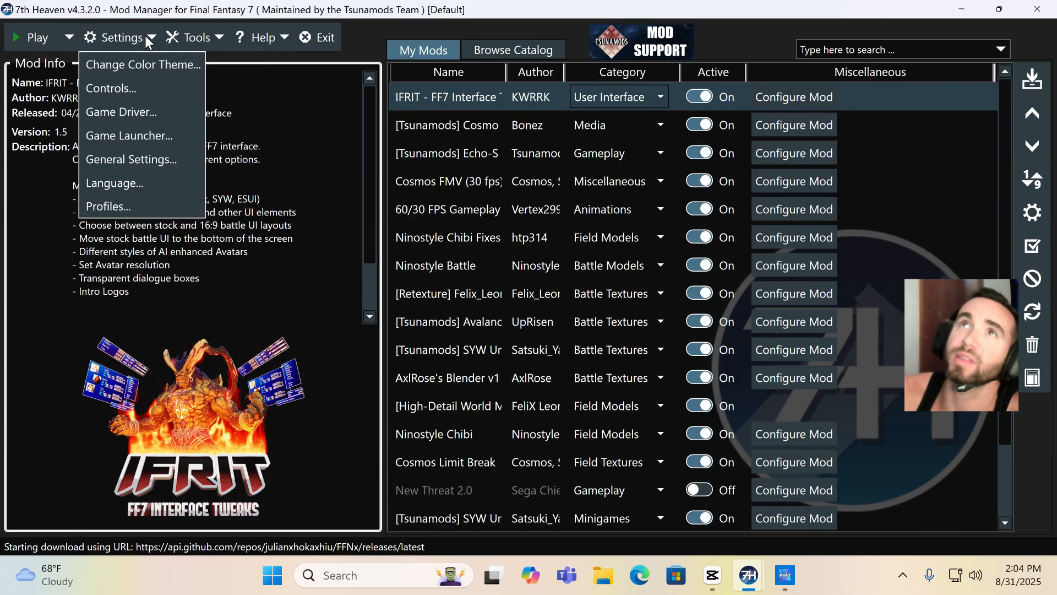
left_click(104, 83)
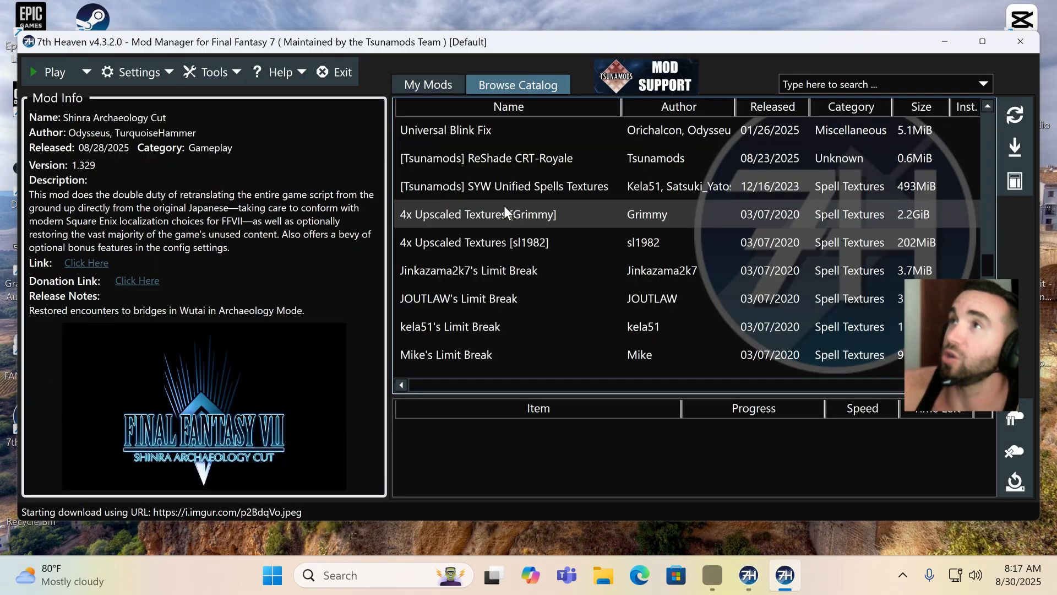
Step: Browse the catalog onward through the spell texture, user interface and world texture mods
scroll(504, 206, "down", 10)
scroll(504, 206, "down", 2)
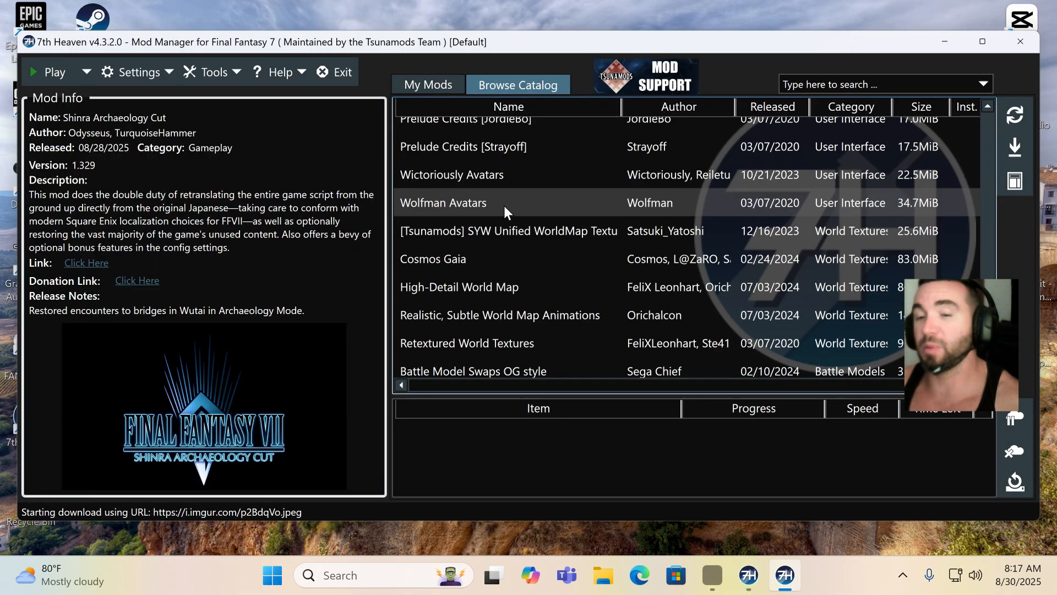